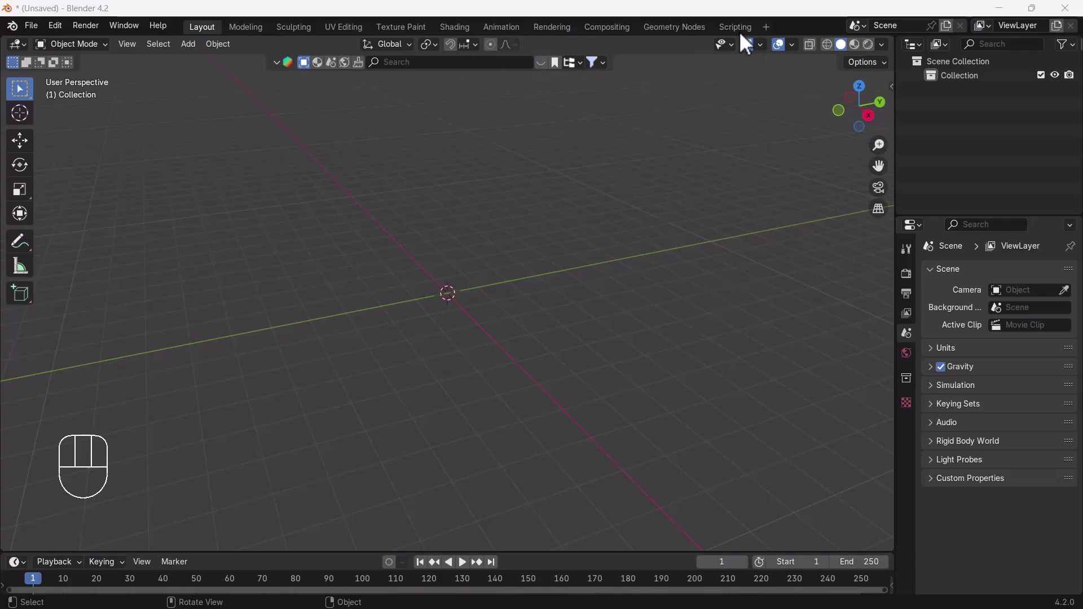
Step: Add a Motion Tracking workspace and load the clip Moving Background Video 1.mp4
{"action": "left_click", "coordinate": [765, 28]}
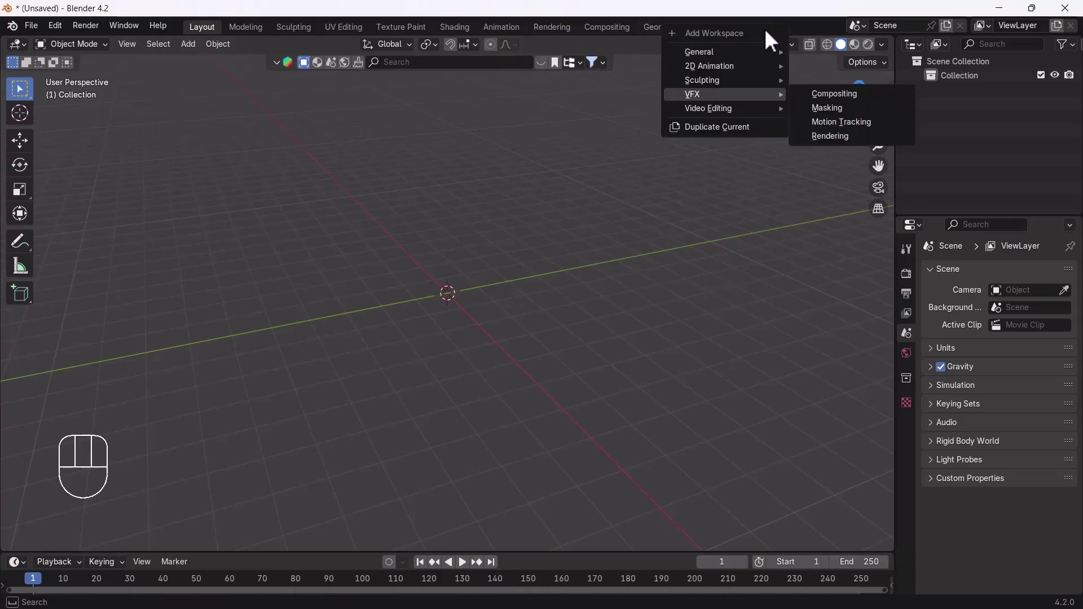
{"action": "mouse_move", "coordinate": [707, 96]}
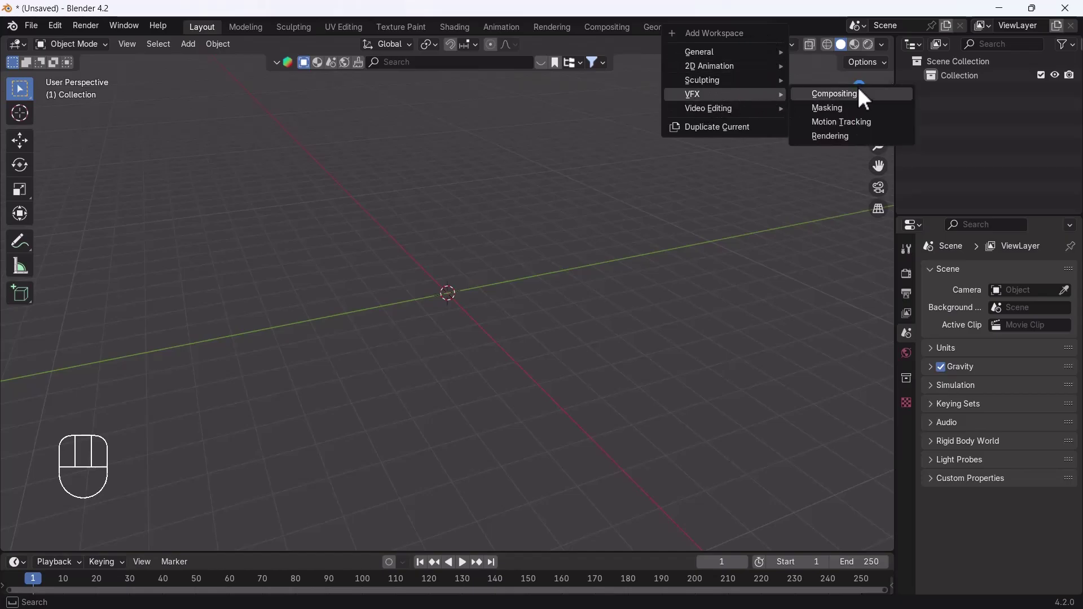
{"action": "left_click", "coordinate": [842, 120]}
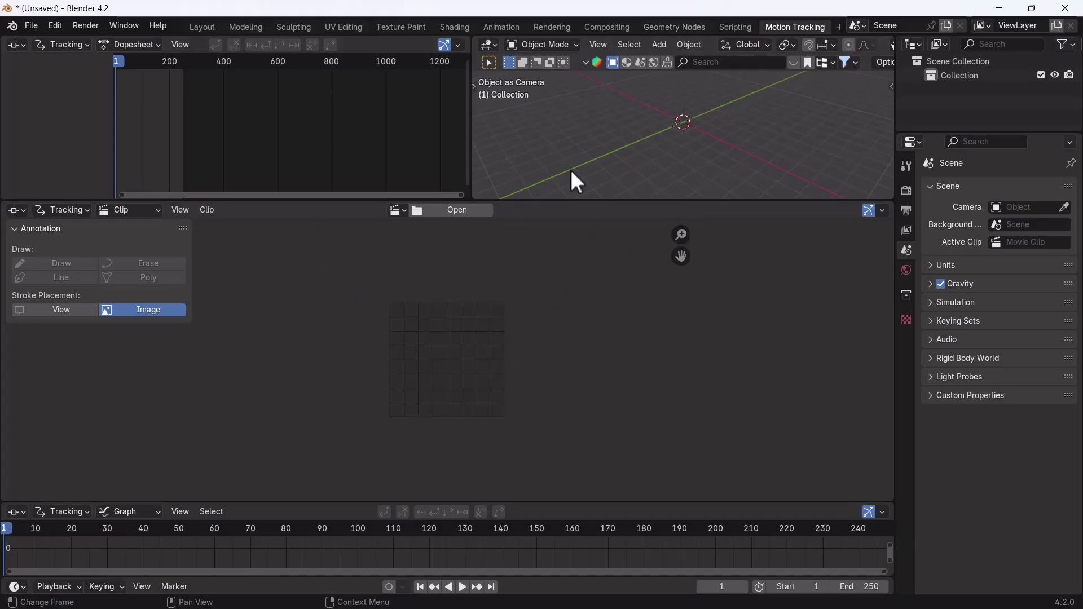
{"action": "left_click", "coordinate": [472, 210]}
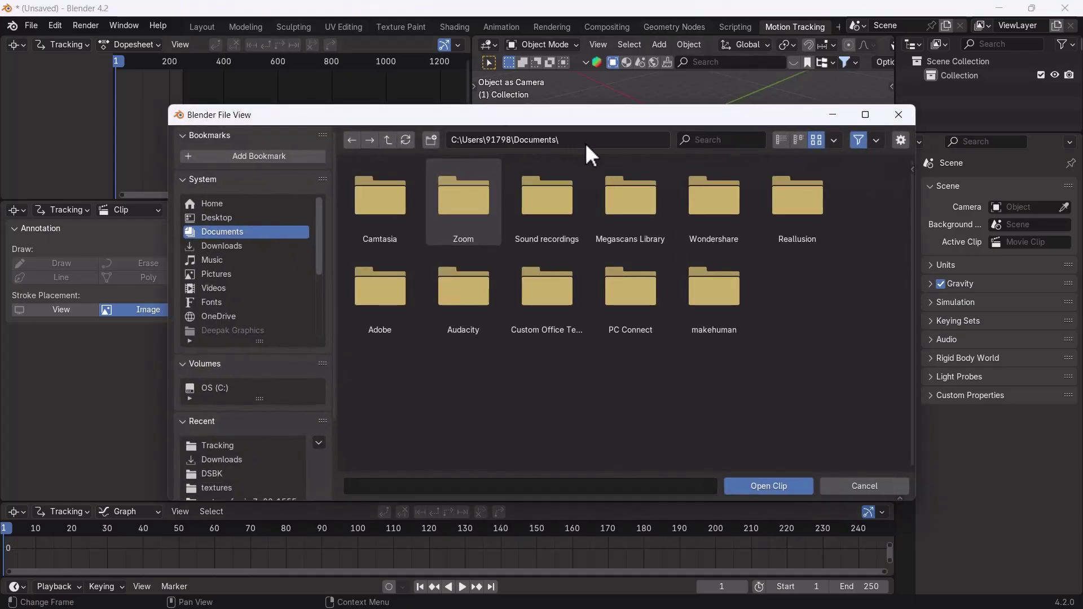
{"action": "double_click", "coordinate": [458, 219]}
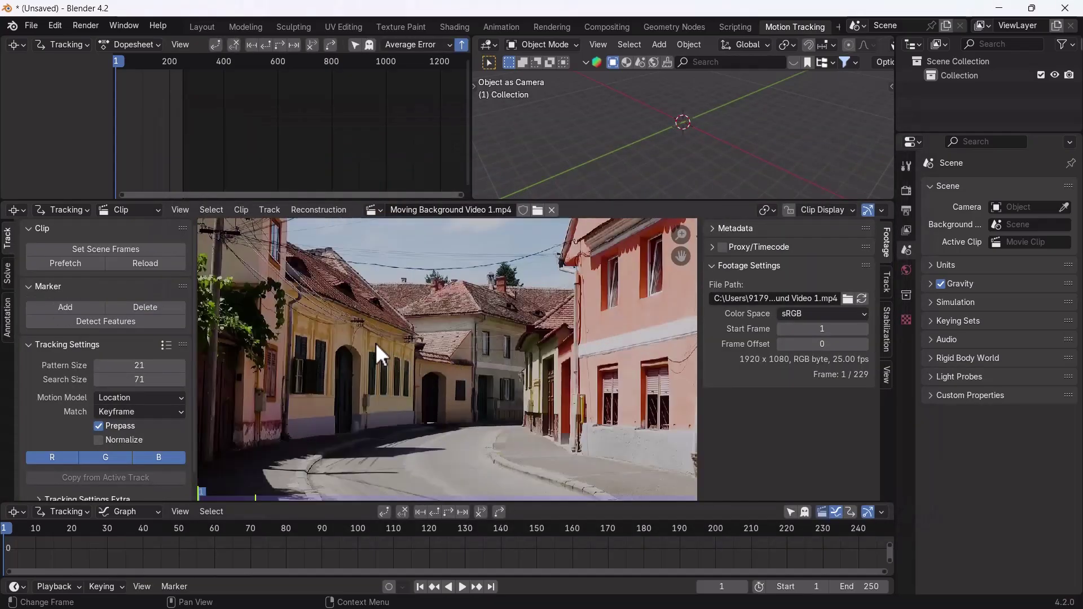
{"action": "left_click", "coordinate": [904, 191]}
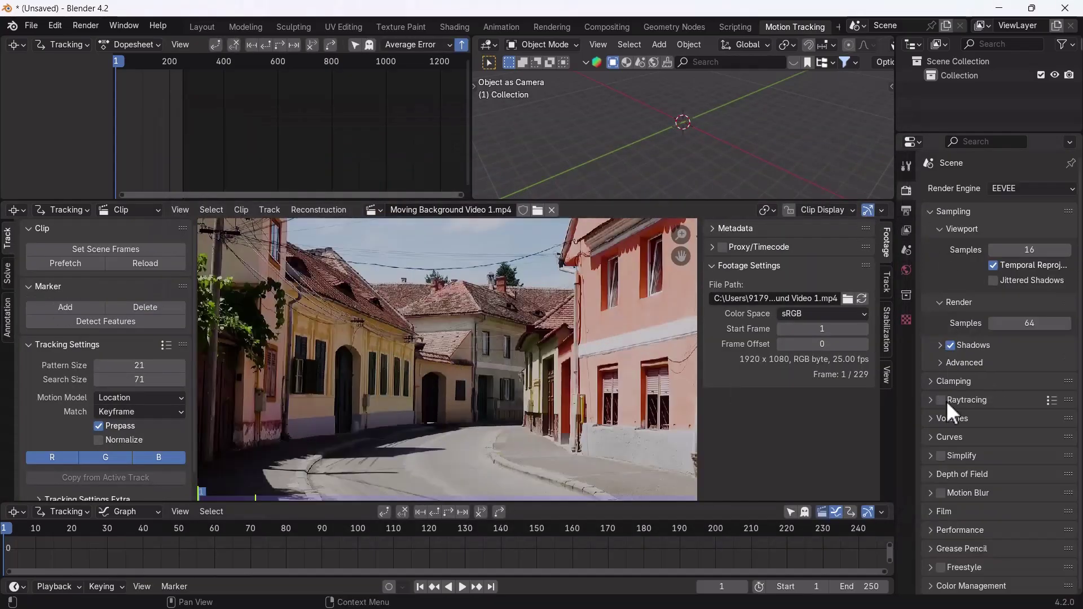
Step: Switch the Color Management view transform from AgX to Standard
{"action": "left_click", "coordinate": [959, 585]}
{"action": "scroll", "coordinate": [993, 553], "scroll_direction": "down", "scroll_amount": 3}
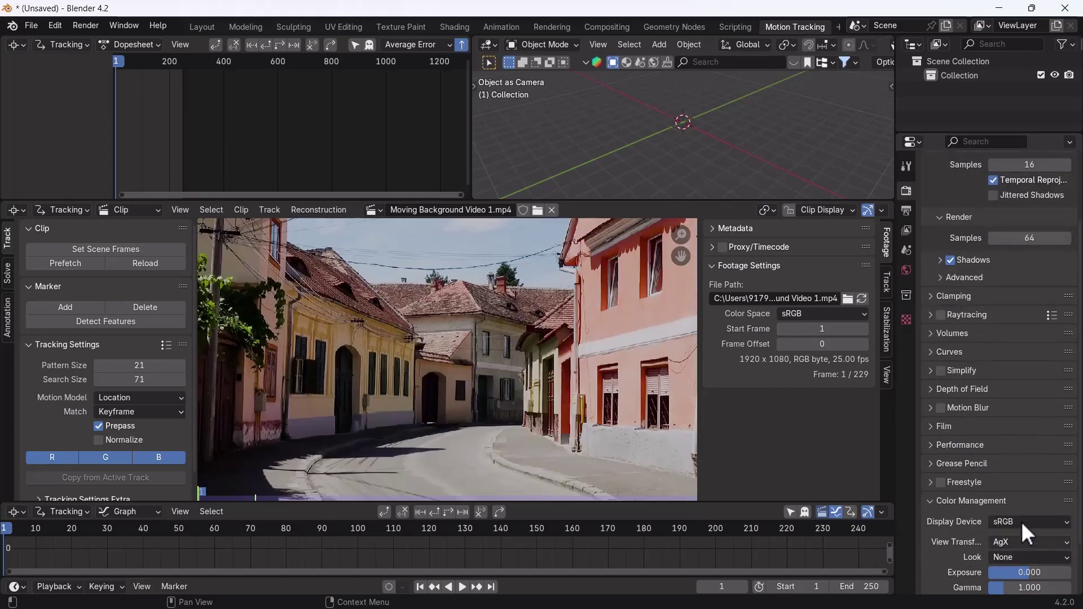
{"action": "left_click", "coordinate": [1038, 543]}
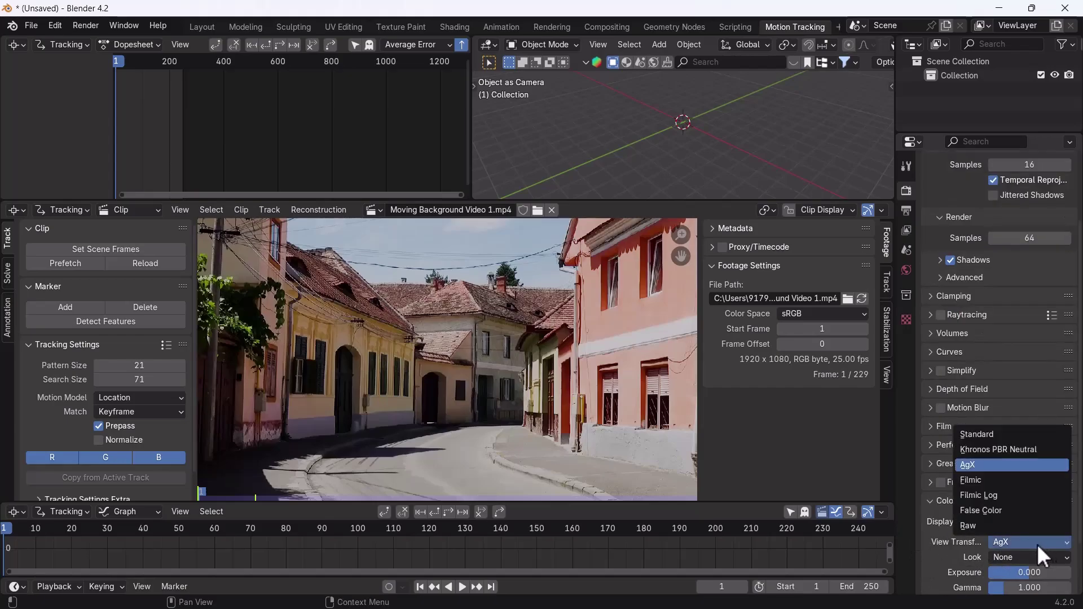
{"action": "left_click", "coordinate": [993, 435]}
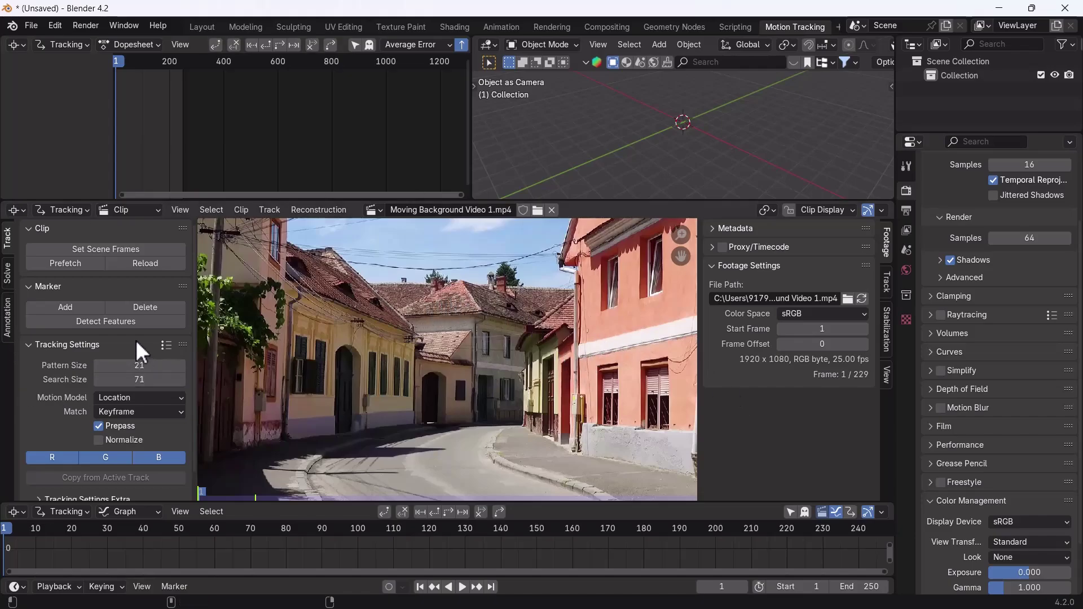
{"action": "scroll", "coordinate": [520, 332], "scroll_direction": "down", "scroll_amount": 2}
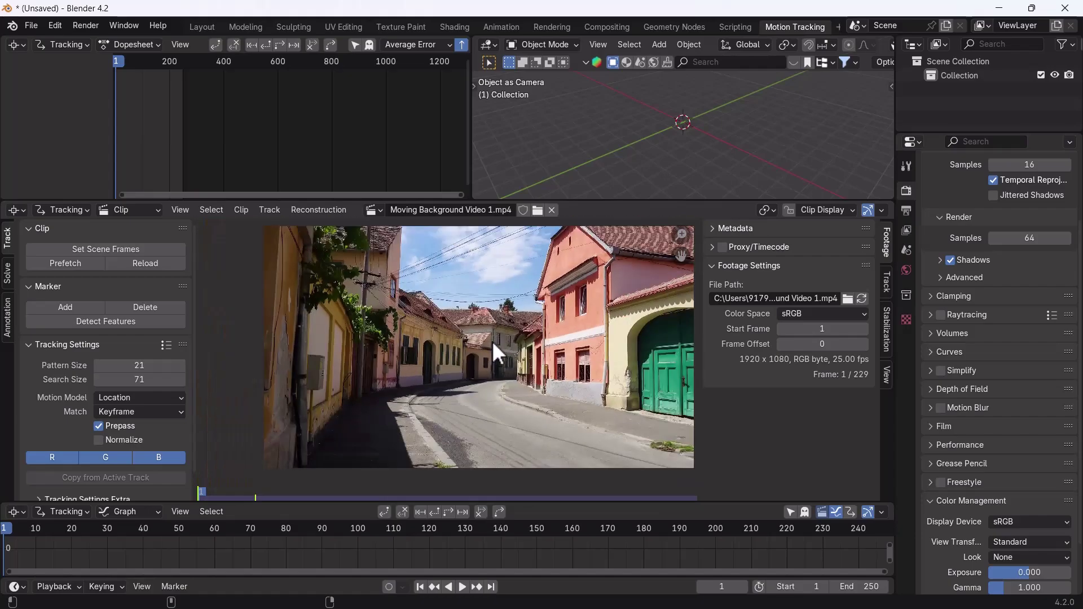
{"action": "scroll", "coordinate": [493, 343], "scroll_direction": "up", "scroll_amount": 2}
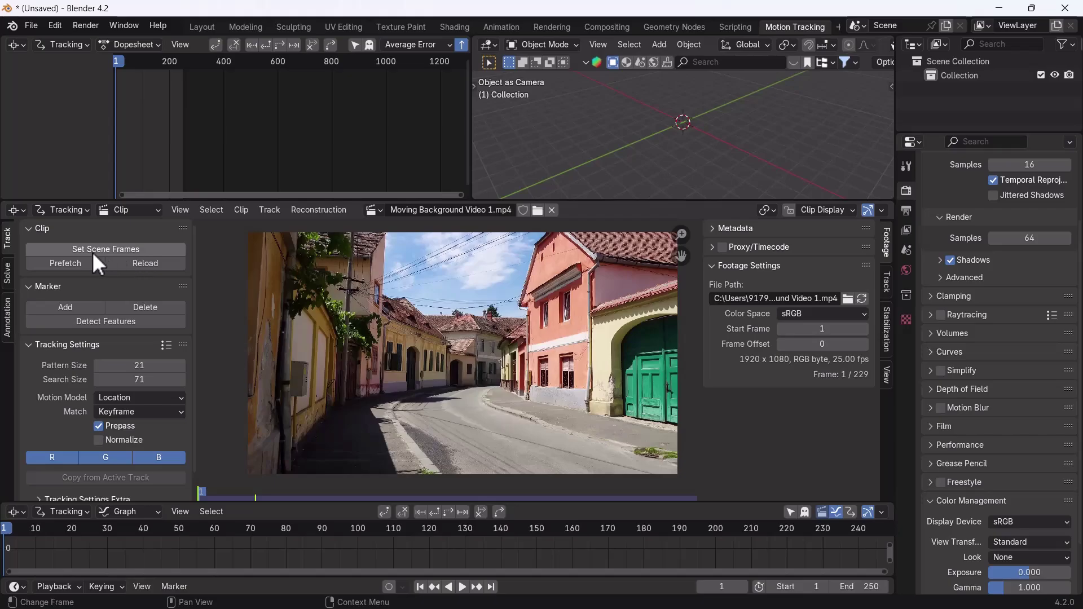
Step: Match the scene frames to the clip (ending at 229), prefetch it, and play it through
{"action": "left_click", "coordinate": [124, 249]}
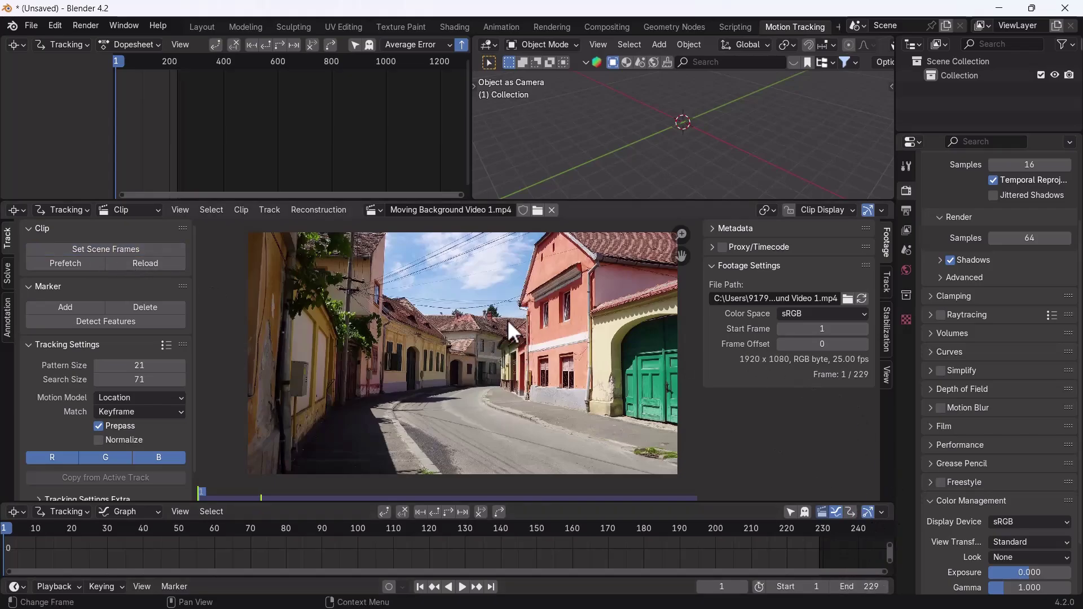
{"action": "left_click", "coordinate": [66, 264]}
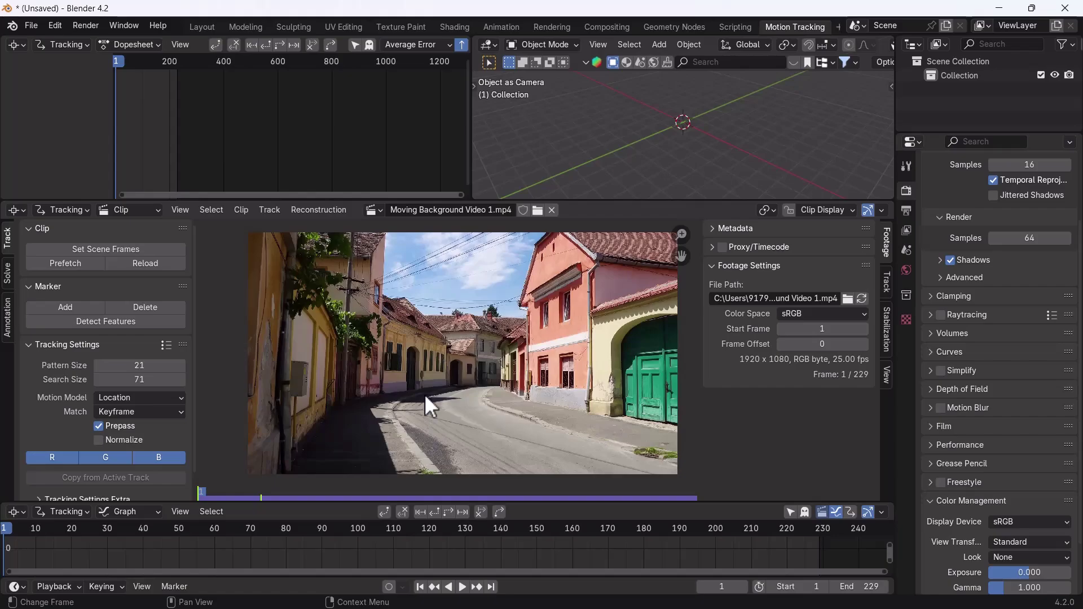
{"action": "key", "text": "space"}
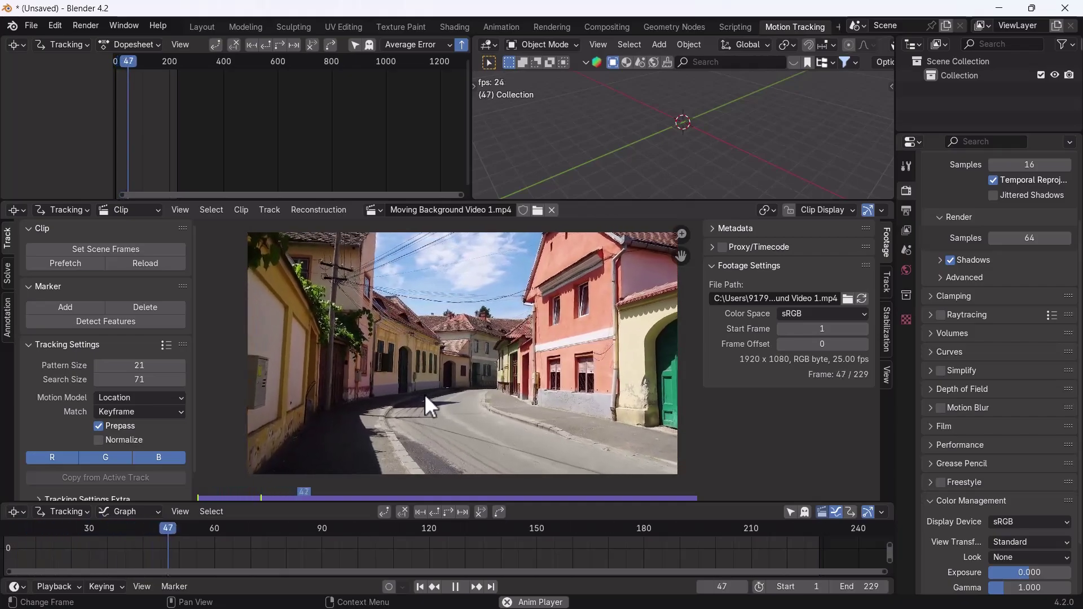
{"action": "key", "text": "space"}
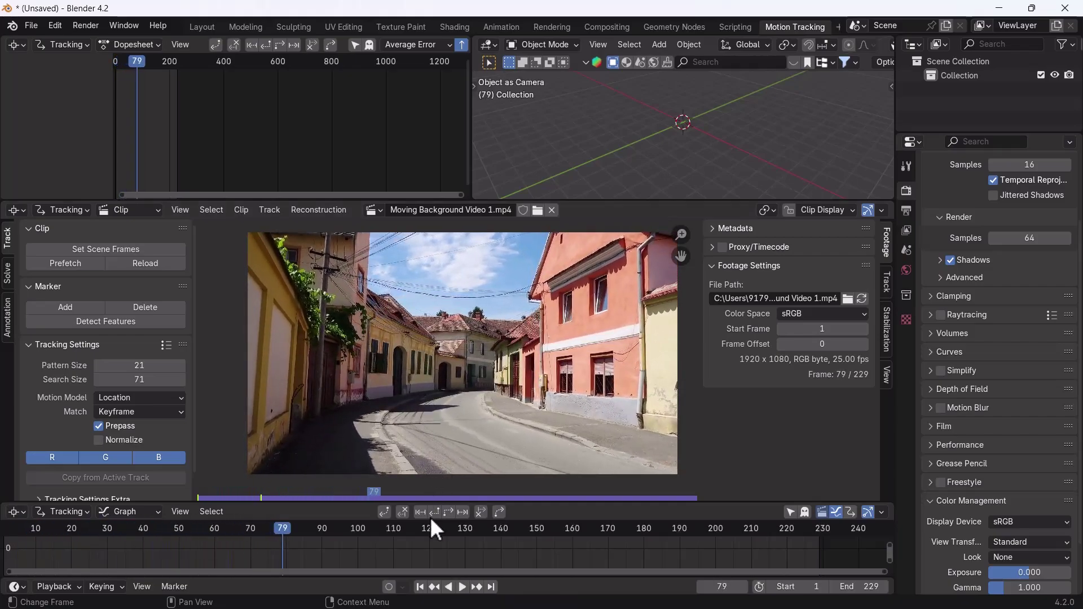
{"action": "left_click", "coordinate": [421, 586]}
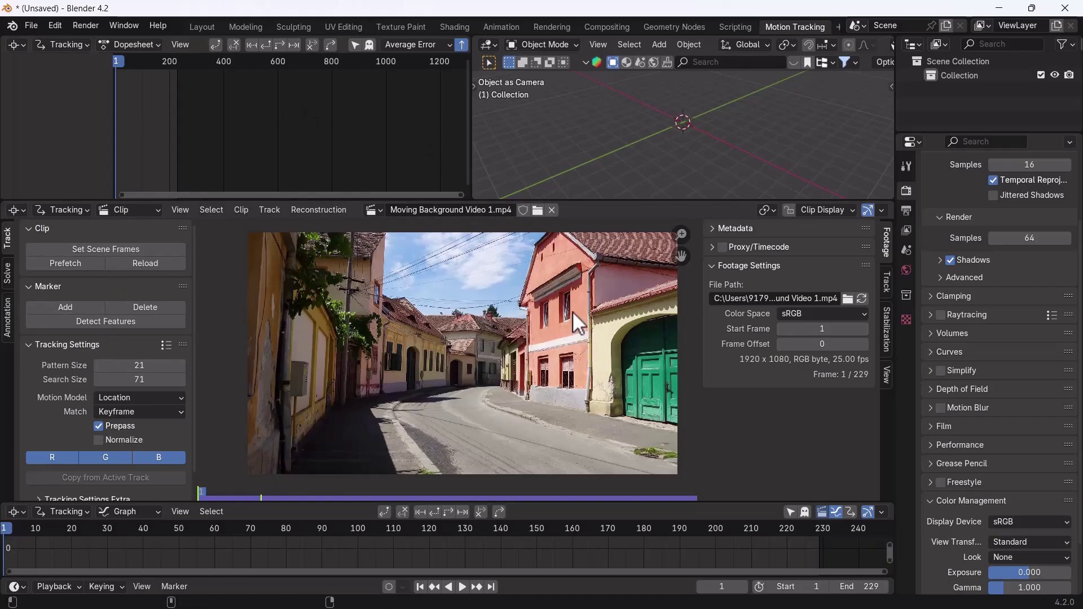
{"action": "scroll", "coordinate": [66, 400], "scroll_direction": "down", "scroll_amount": 1}
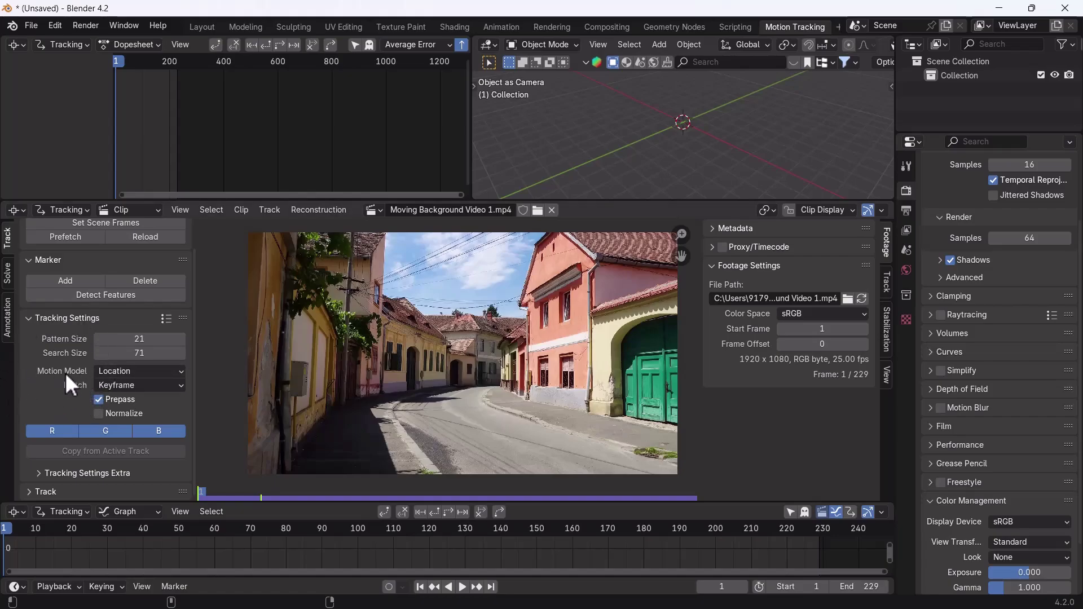
Step: Set the tracking motion model to Affine
{"action": "left_click", "coordinate": [137, 372]}
{"action": "left_click", "coordinate": [121, 402]}
{"action": "scroll", "coordinate": [82, 406], "scroll_direction": "up", "scroll_amount": 1}
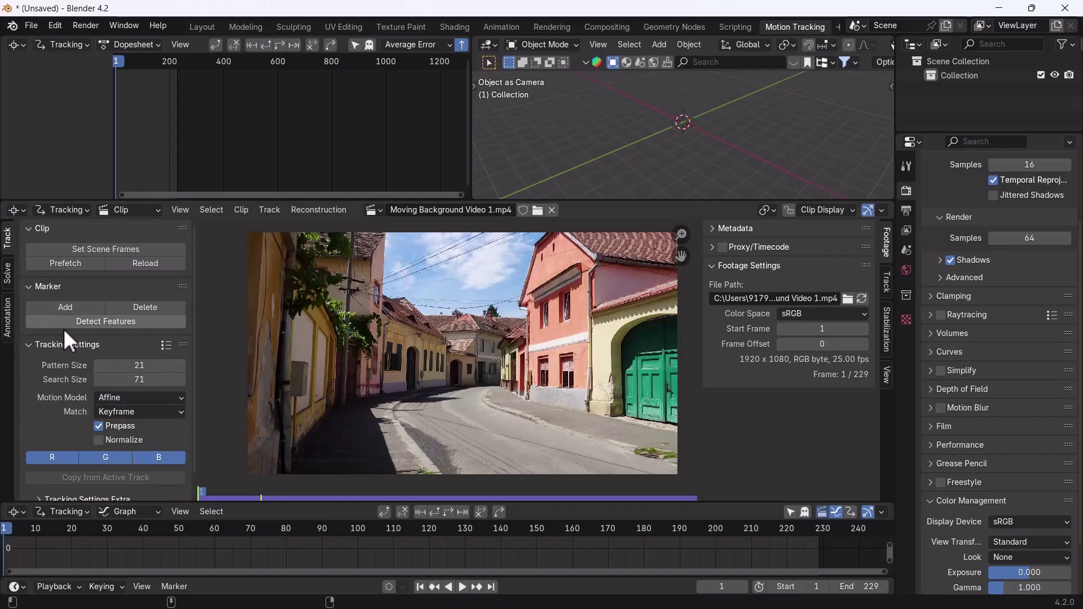
Step: Detect feature markers on the first frame with a threshold of 0.100
{"action": "left_click", "coordinate": [83, 322]}
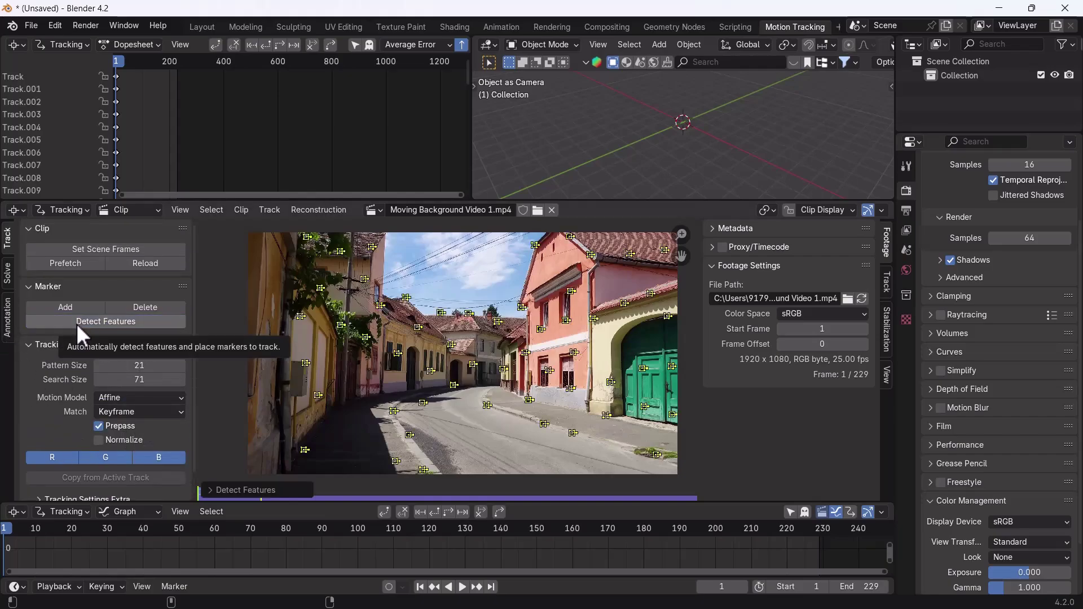
{"action": "left_click", "coordinate": [212, 486]}
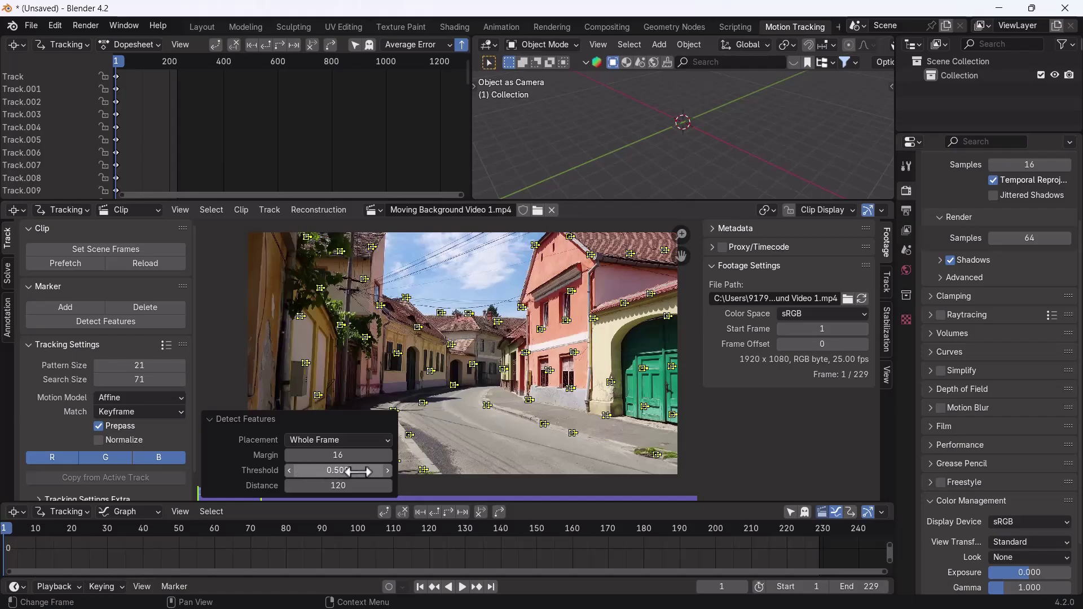
{"action": "scroll", "coordinate": [338, 470], "scroll_direction": "down", "scroll_amount": 3, "text": "ctrl"}
{"action": "scroll", "coordinate": [338, 470], "scroll_direction": "down", "scroll_amount": 2, "text": "ctrl"}
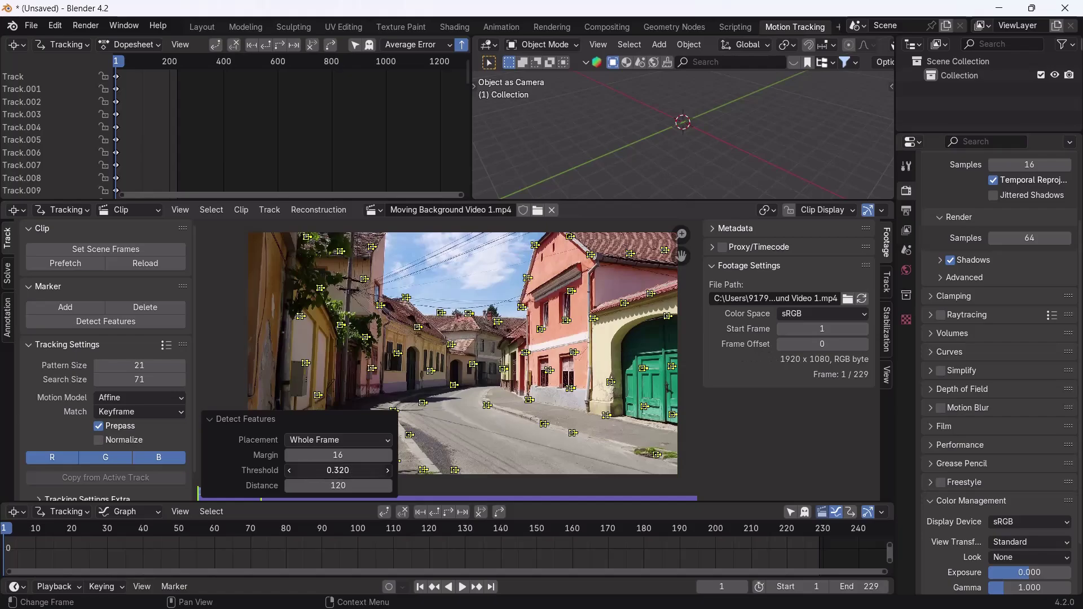
{"action": "scroll", "coordinate": [337, 470], "scroll_direction": "down", "scroll_amount": 7, "text": "ctrl"}
{"action": "scroll", "coordinate": [338, 469], "scroll_direction": "down", "scroll_amount": 6, "text": "ctrl"}
{"action": "scroll", "coordinate": [338, 470], "scroll_direction": "down", "scroll_amount": 4, "text": "ctrl"}
{"action": "scroll", "coordinate": [338, 470], "scroll_direction": "down", "scroll_amount": 2, "text": "ctrl"}
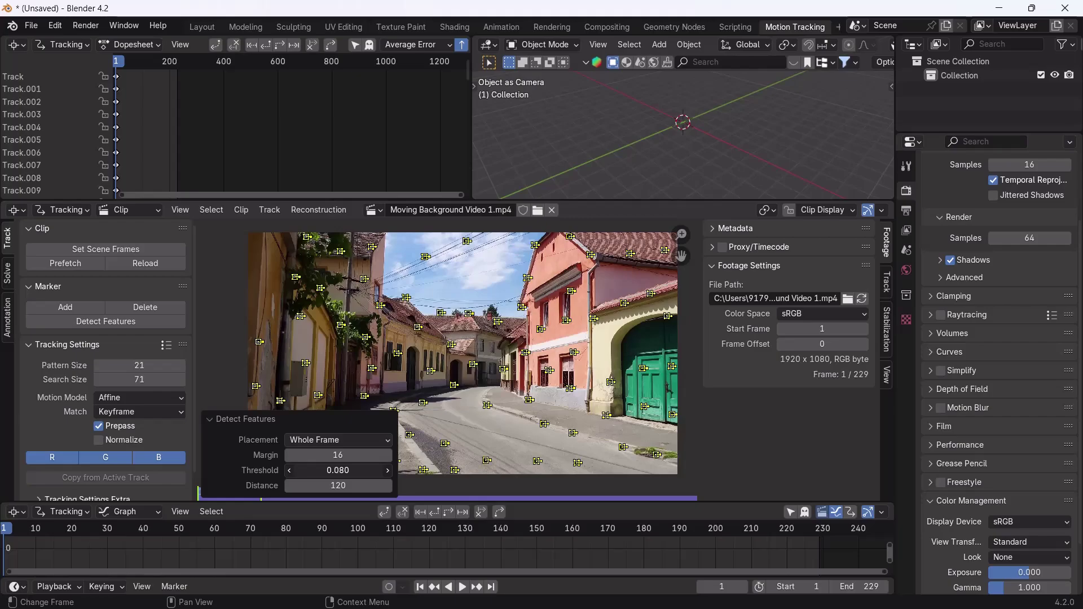
{"action": "scroll", "coordinate": [338, 470], "scroll_direction": "up", "scroll_amount": 2, "text": "ctrl"}
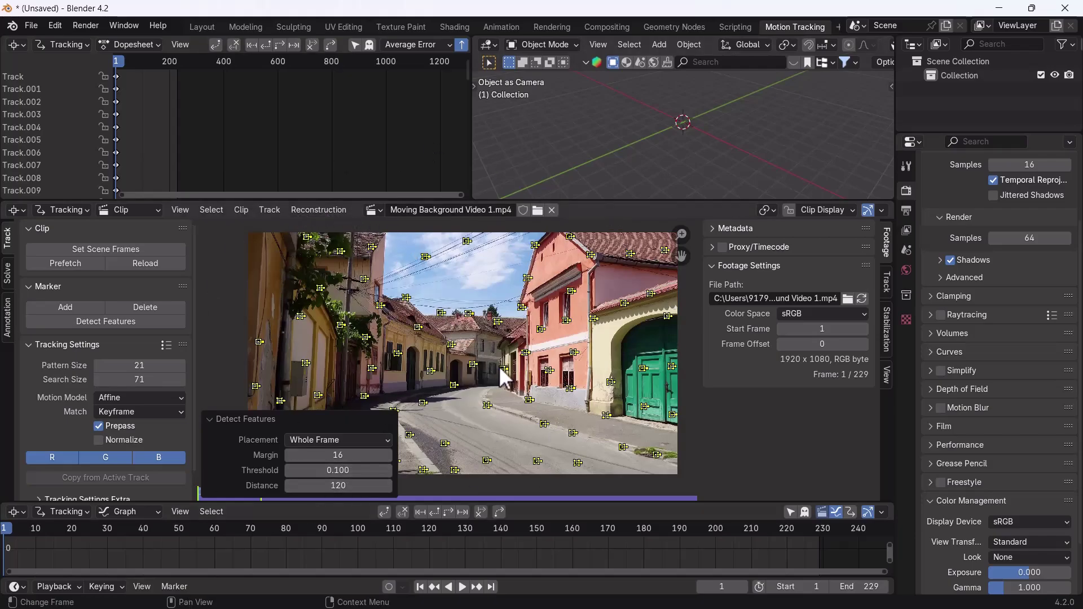
{"action": "left_click", "coordinate": [214, 419]}
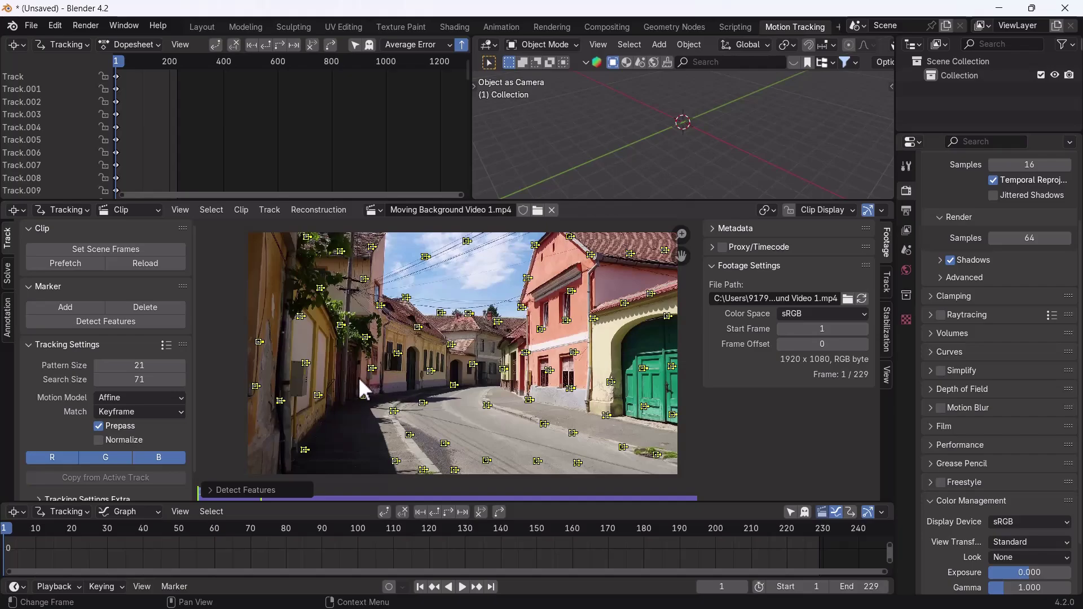
Step: Track markers forward, then detect new markers on the last frame and track them backwards
{"action": "left_click", "coordinate": [446, 513]}
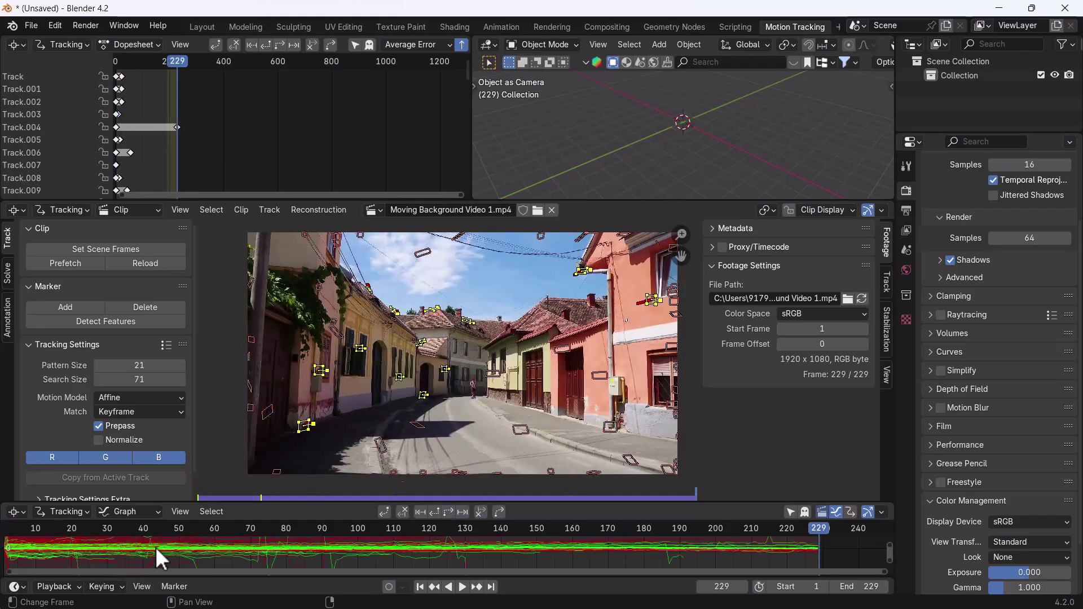
{"action": "left_click_drag", "start_coordinate": [358, 503], "coordinate": [370, 437]}
{"action": "scroll", "coordinate": [289, 524], "scroll_direction": "down", "scroll_amount": 5}
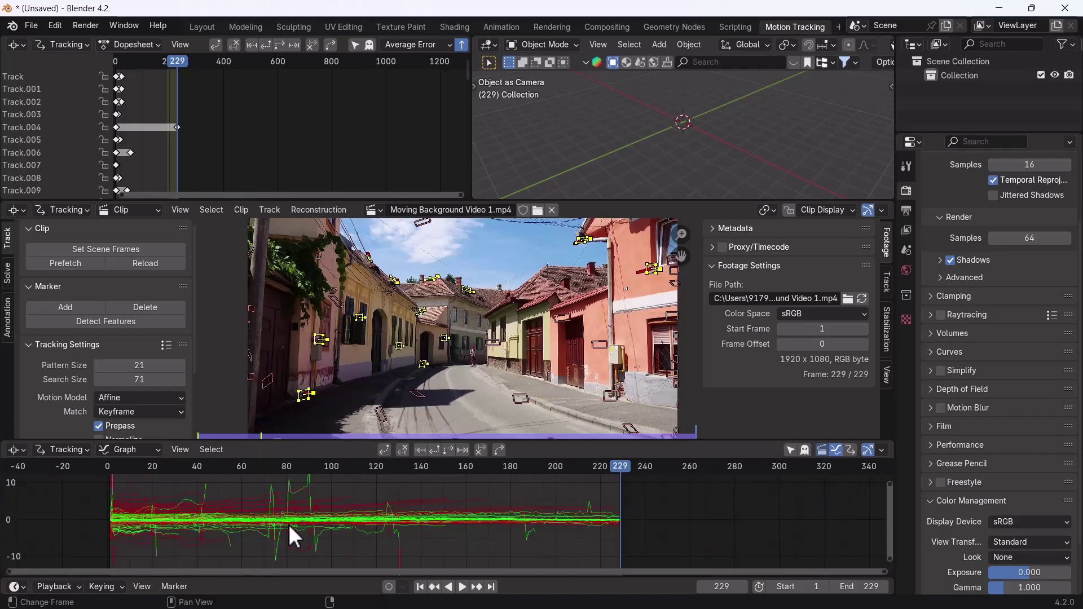
{"action": "left_click", "coordinate": [121, 321]}
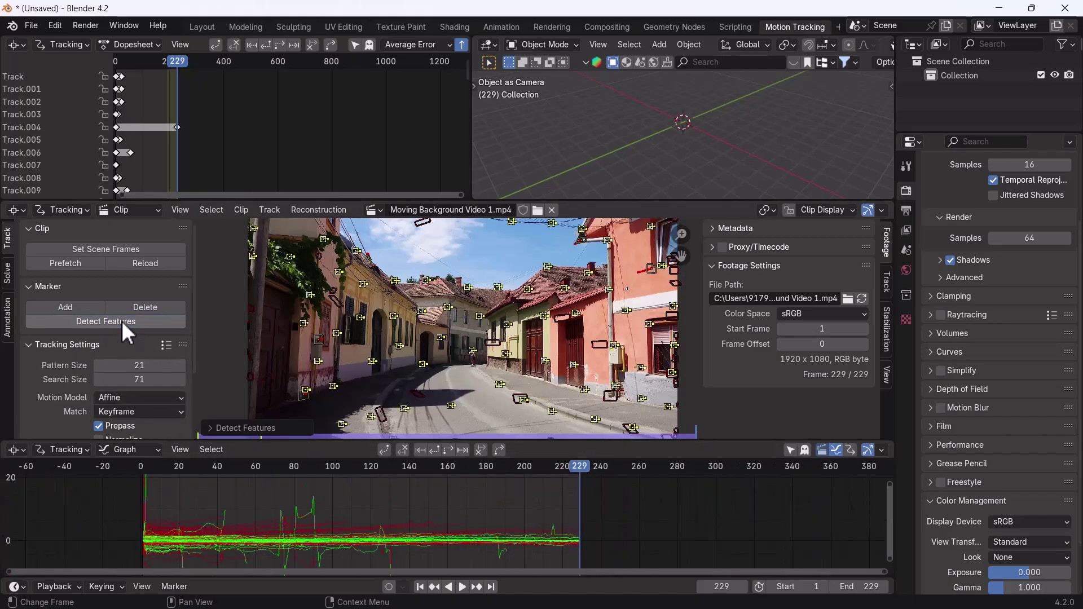
{"action": "left_click", "coordinate": [434, 450]}
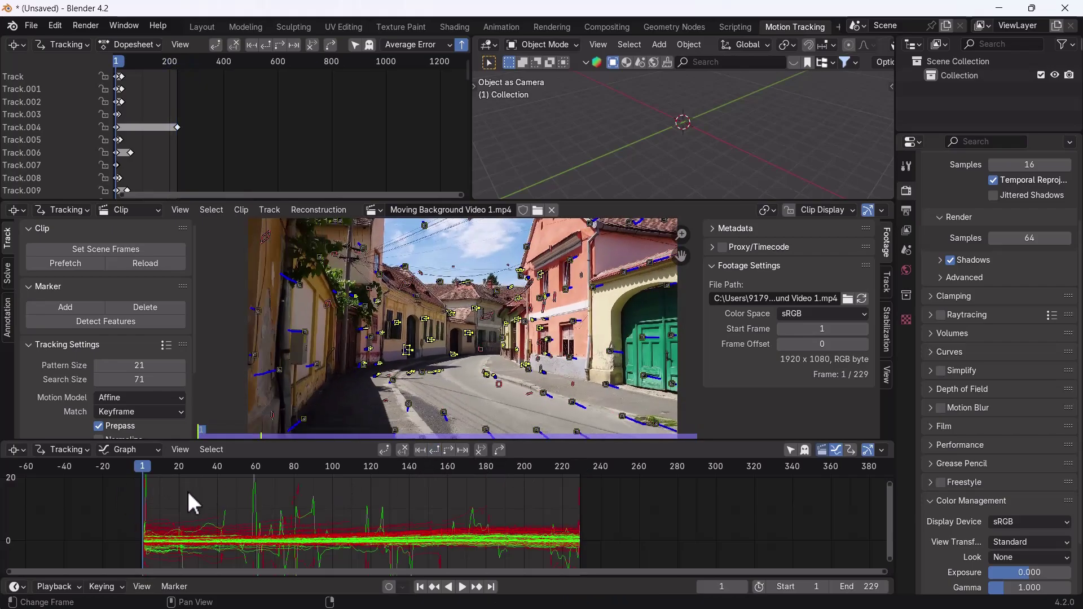
Step: At frame 113, detect new features and track them back to the start and forward to 229
{"action": "left_click_drag", "start_coordinate": [144, 466], "coordinate": [357, 495]}
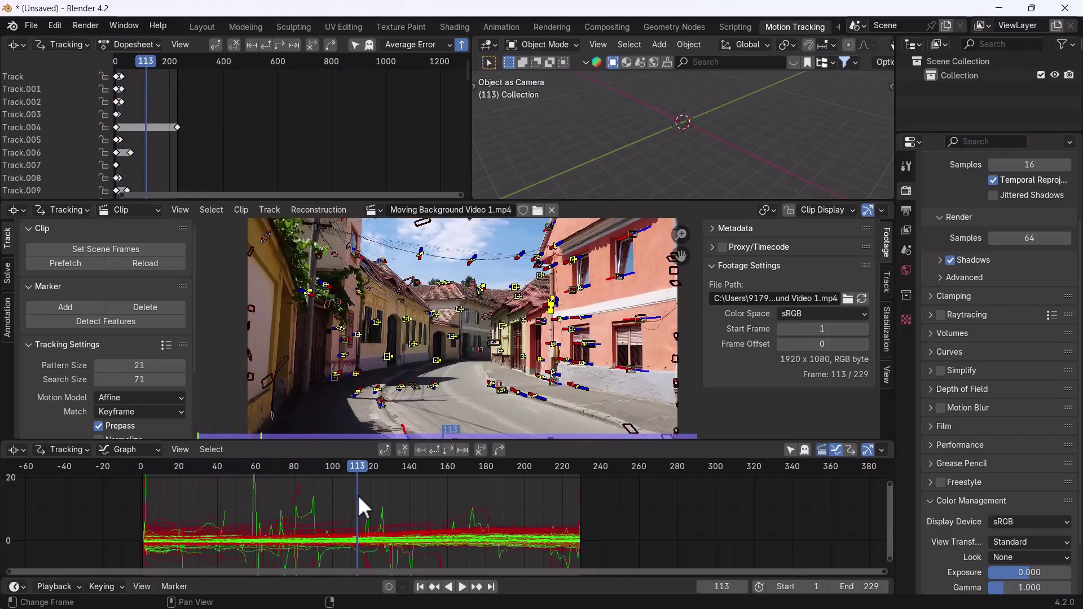
{"action": "left_click", "coordinate": [121, 323]}
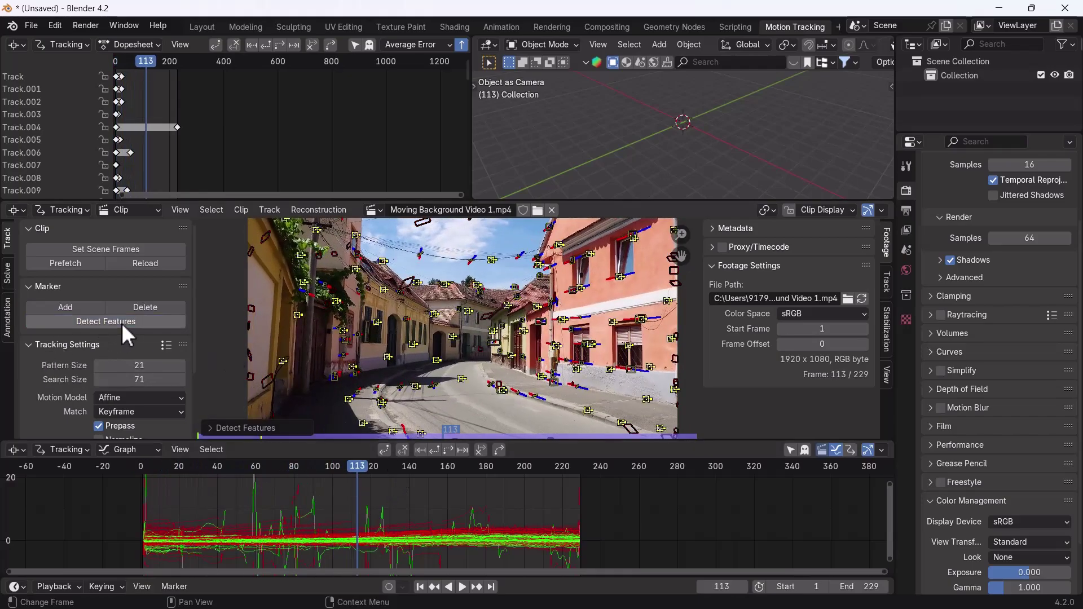
{"action": "left_click", "coordinate": [432, 451]}
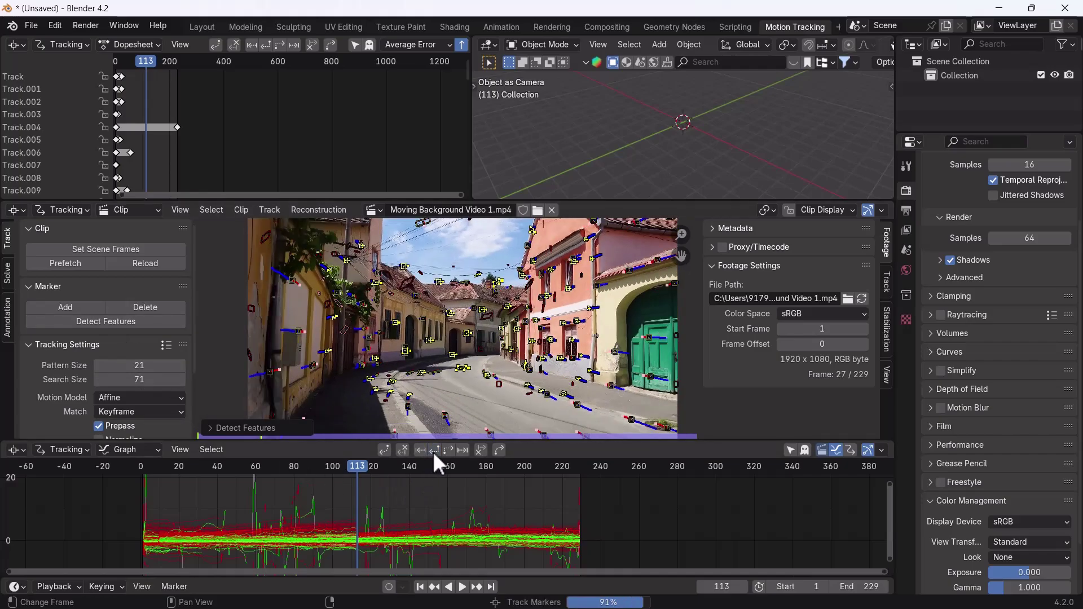
{"action": "left_click_drag", "start_coordinate": [141, 461], "coordinate": [358, 501]}
{"action": "left_click", "coordinate": [105, 322]}
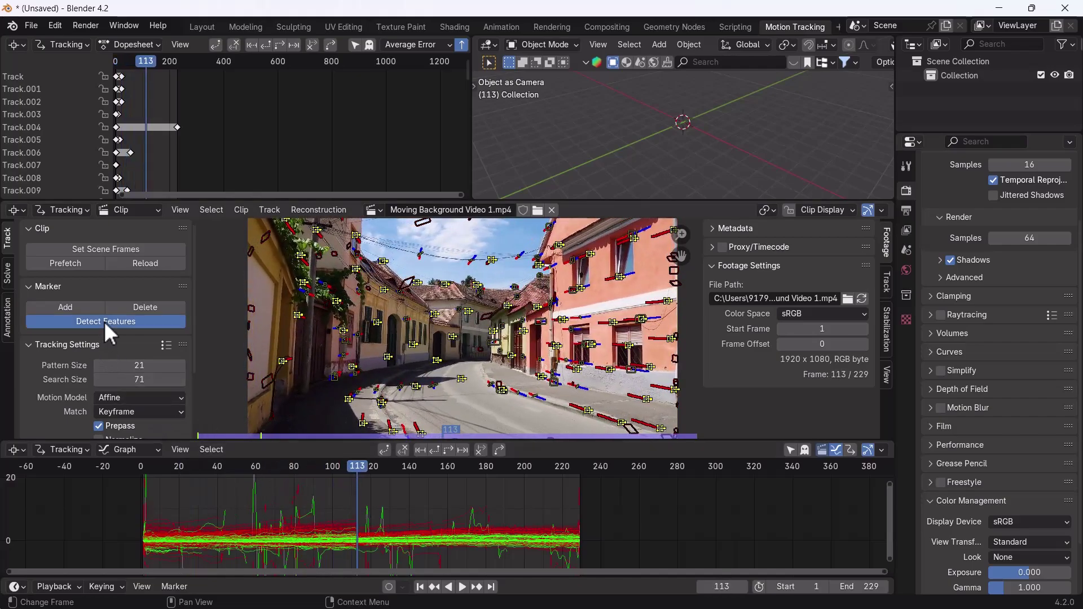
{"action": "left_click", "coordinate": [448, 449]}
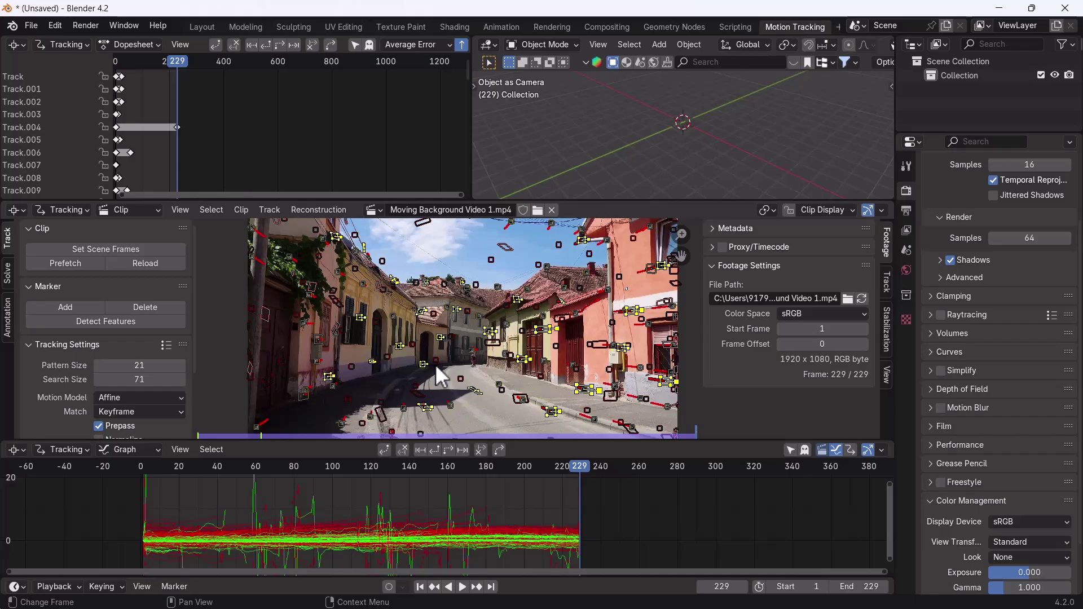
Step: Delete the erratic tracks whose curves spike near frame 60 and frames 100-140
{"action": "key", "text": "Delete"}
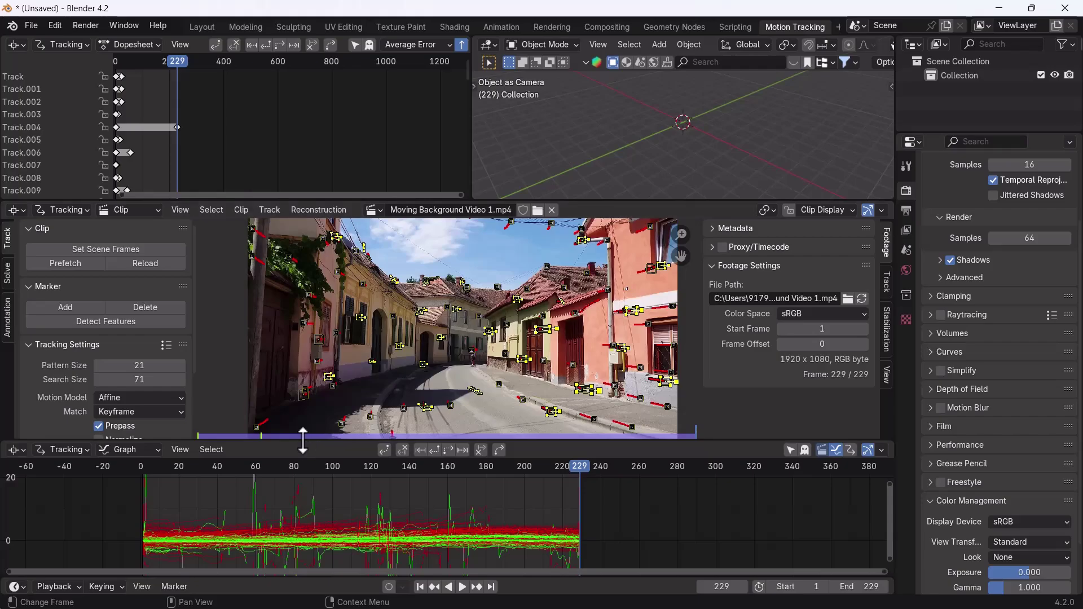
{"action": "left_click", "coordinate": [253, 491]}
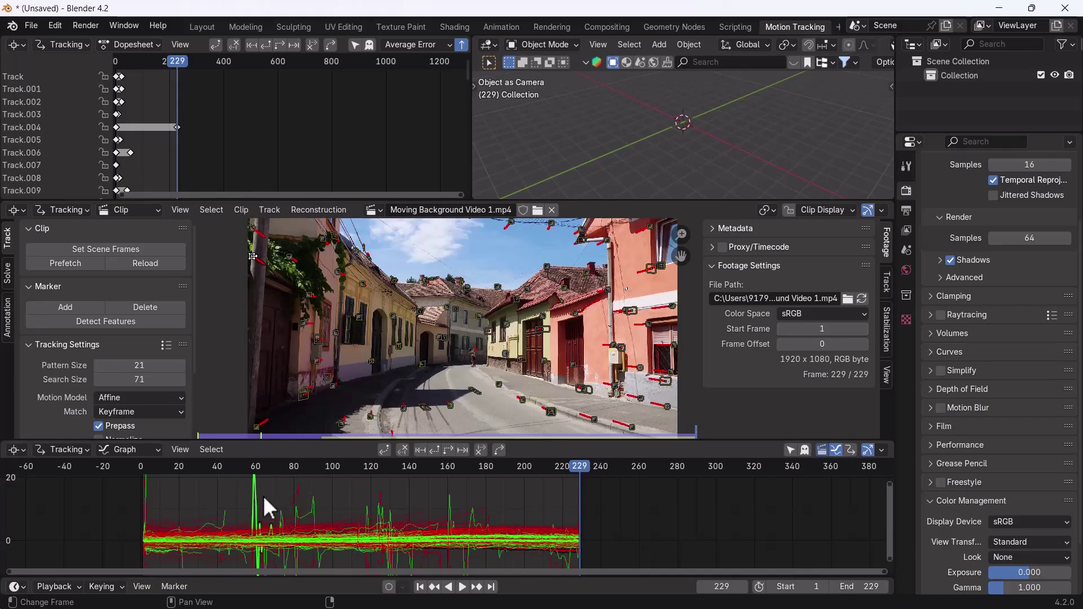
{"action": "key", "text": "x"}
{"action": "left_click", "coordinate": [258, 493]}
{"action": "left_click", "coordinate": [297, 488]}
{"action": "key", "text": "x"}
{"action": "left_click", "coordinate": [298, 495]}
{"action": "left_click", "coordinate": [310, 497]}
{"action": "key", "text": "x"}
{"action": "left_click", "coordinate": [309, 499]}
Step: Delete the spiking tracks near frames 120 and 160, then enlarge the clip view
{"action": "left_click", "coordinate": [371, 496]}
{"action": "key", "text": "x"}
{"action": "left_click", "coordinate": [369, 504]}
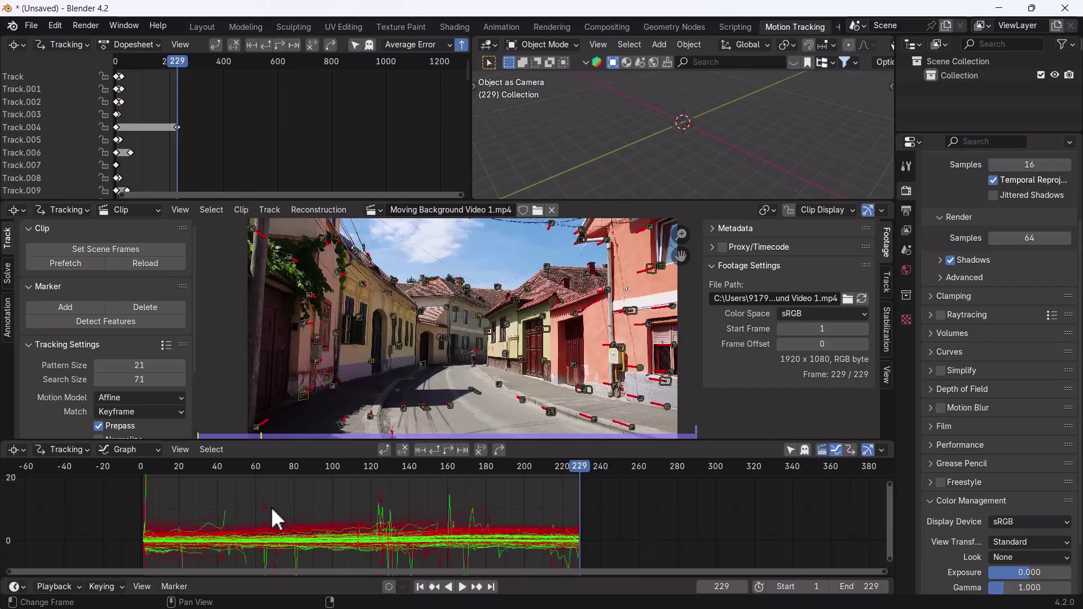
{"action": "left_click", "coordinate": [442, 499]}
{"action": "key", "text": "x"}
{"action": "left_click", "coordinate": [439, 499]}
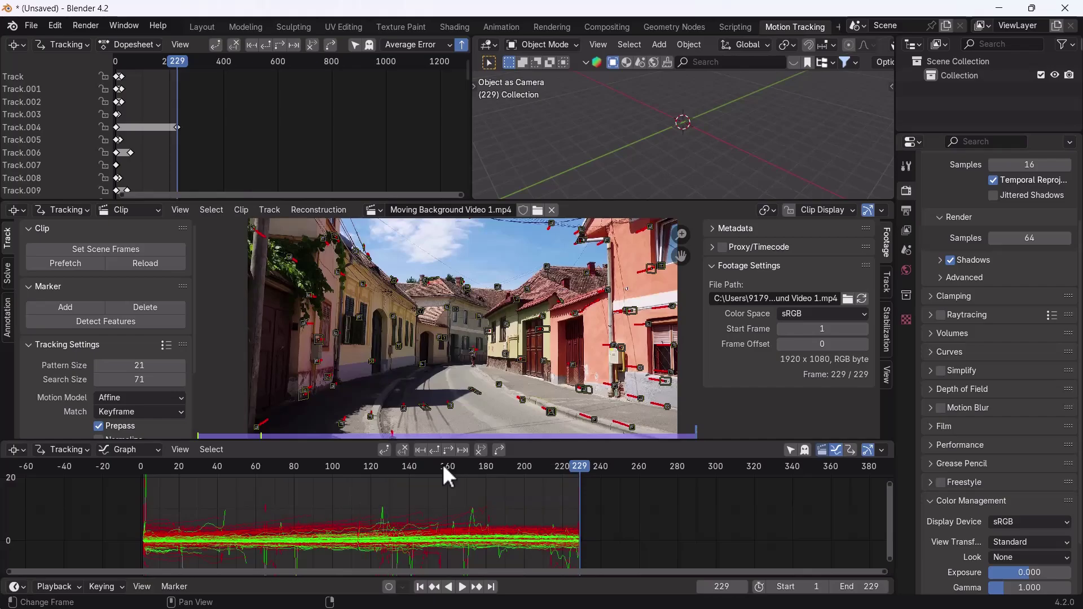
{"action": "left_click", "coordinate": [145, 491]}
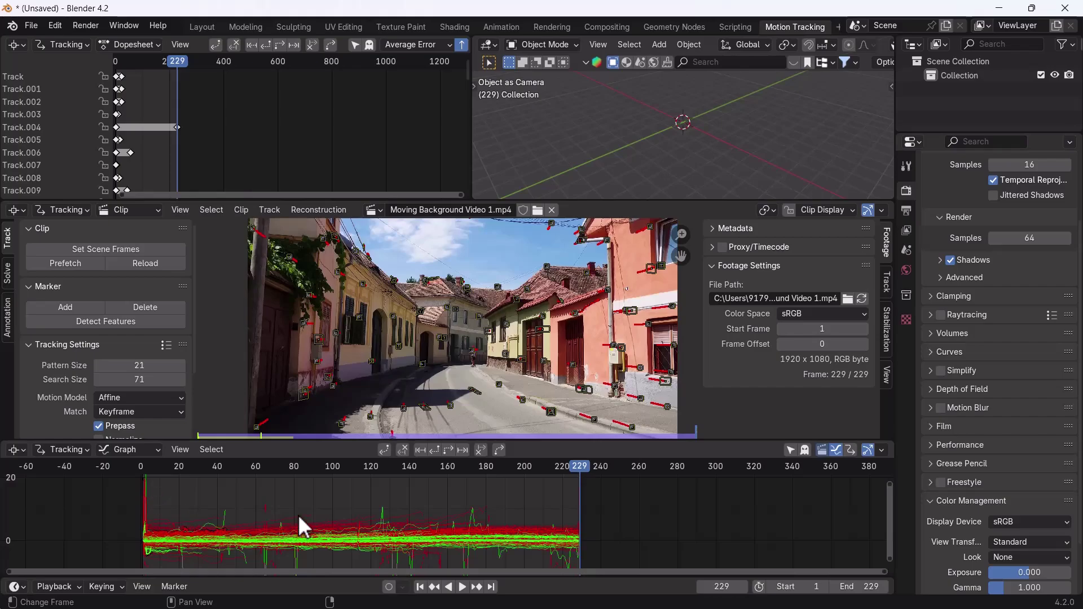
{"action": "left_click_drag", "start_coordinate": [317, 442], "coordinate": [317, 481]}
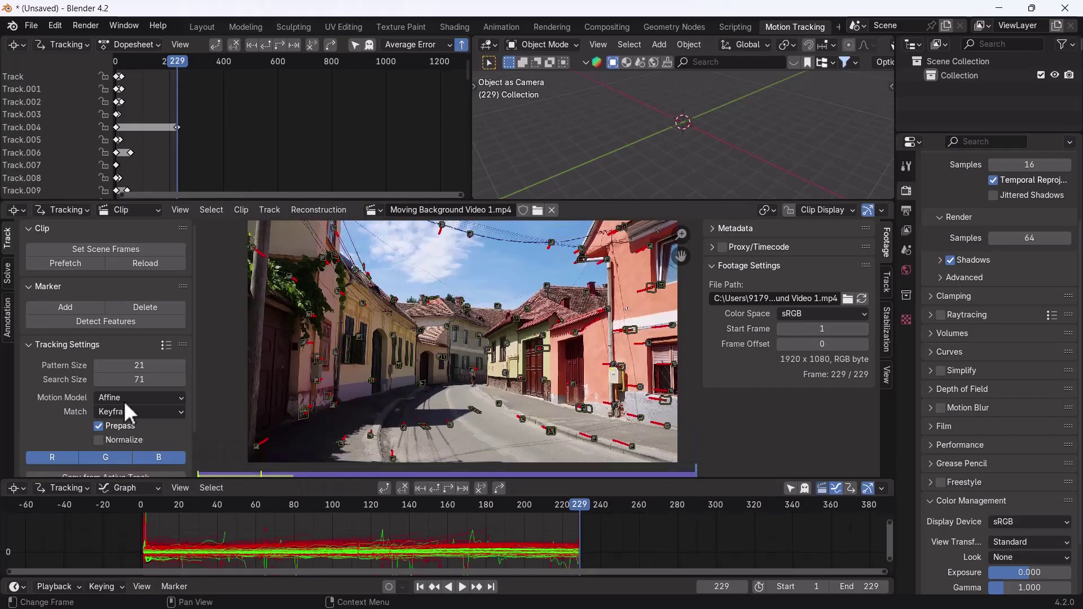
Step: Run Clean Tracks with Tracked Frames 115 and error 0, deleting the flagged short tracks
{"action": "left_click", "coordinate": [7, 274]}
{"action": "scroll", "coordinate": [83, 376], "scroll_direction": "down", "scroll_amount": 1}
{"action": "scroll", "coordinate": [83, 375], "scroll_direction": "down", "scroll_amount": 2}
{"action": "left_click", "coordinate": [44, 344]}
{"action": "scroll", "coordinate": [44, 344], "scroll_direction": "down", "scroll_amount": 1}
{"action": "left_click", "coordinate": [111, 388]}
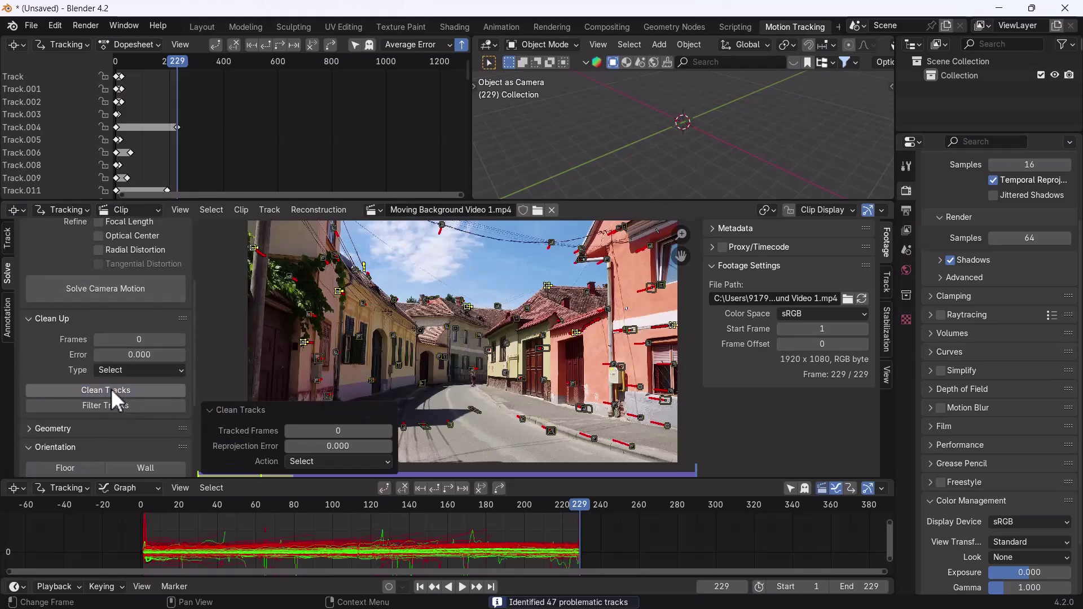
{"action": "left_click_drag", "start_coordinate": [361, 445], "coordinate": [395, 446]}
{"action": "key", "text": "BackSpace"}
{"action": "left_click_drag", "start_coordinate": [316, 430], "coordinate": [356, 431]}
{"action": "left_click_drag", "start_coordinate": [338, 430], "coordinate": [330, 430]}
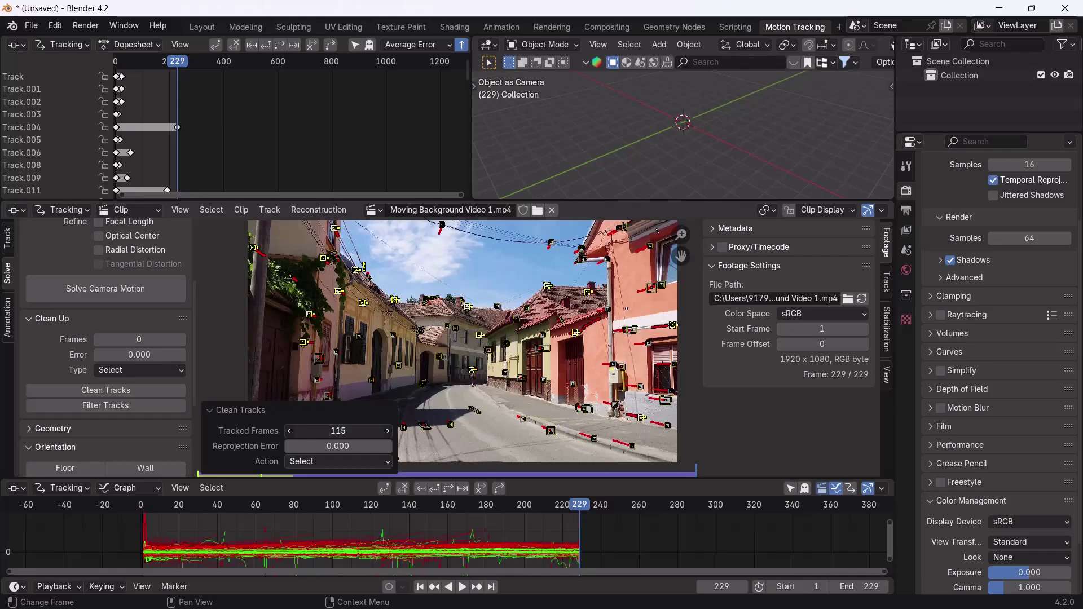
{"action": "key", "text": "x"}
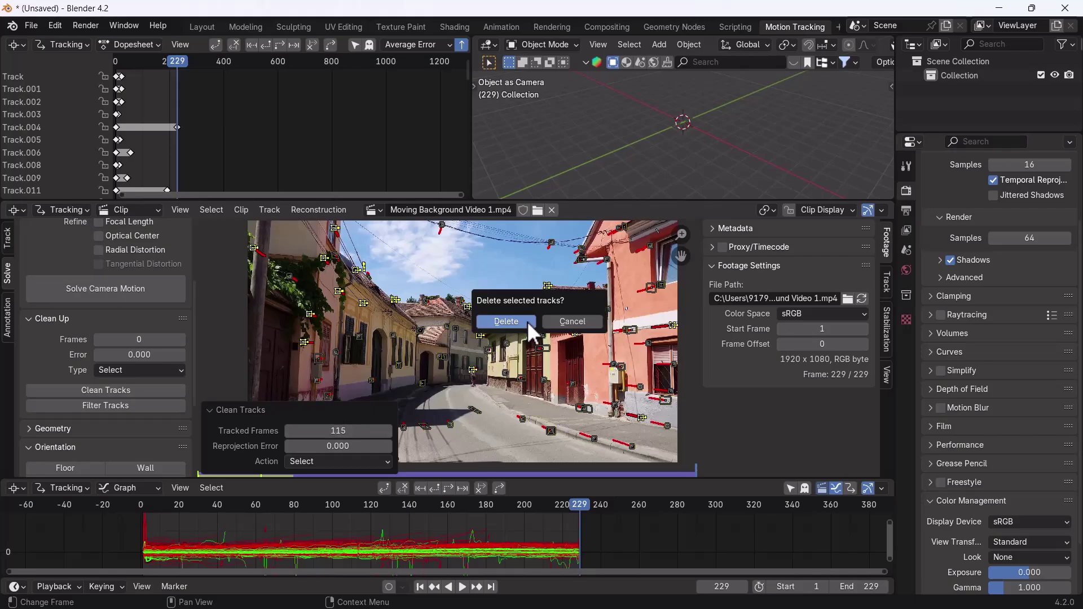
{"action": "left_click", "coordinate": [529, 334]}
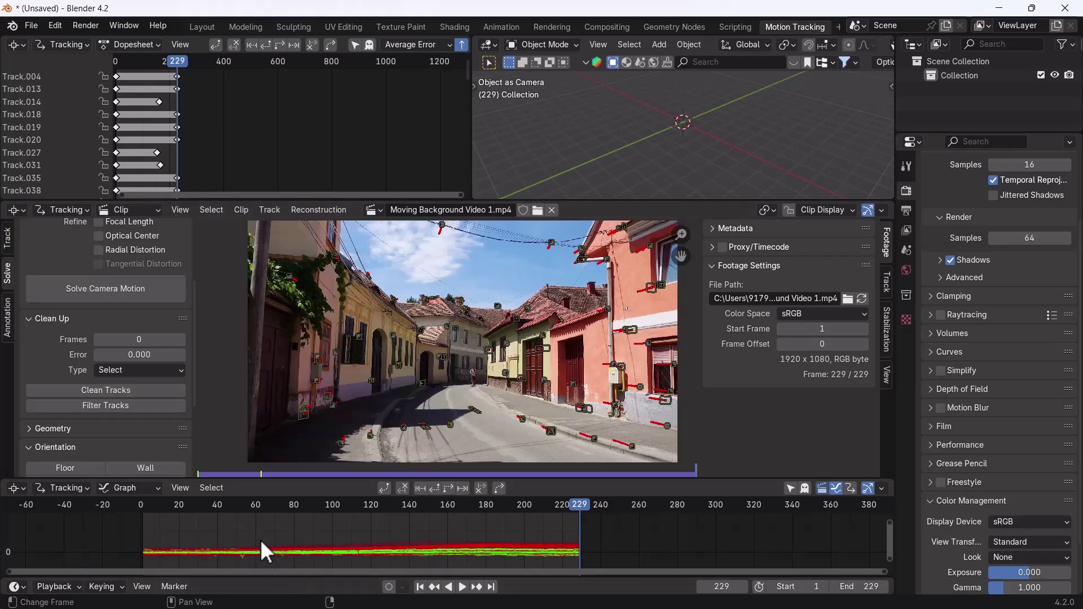
{"action": "scroll", "coordinate": [271, 542], "scroll_direction": "down", "scroll_amount": 2}
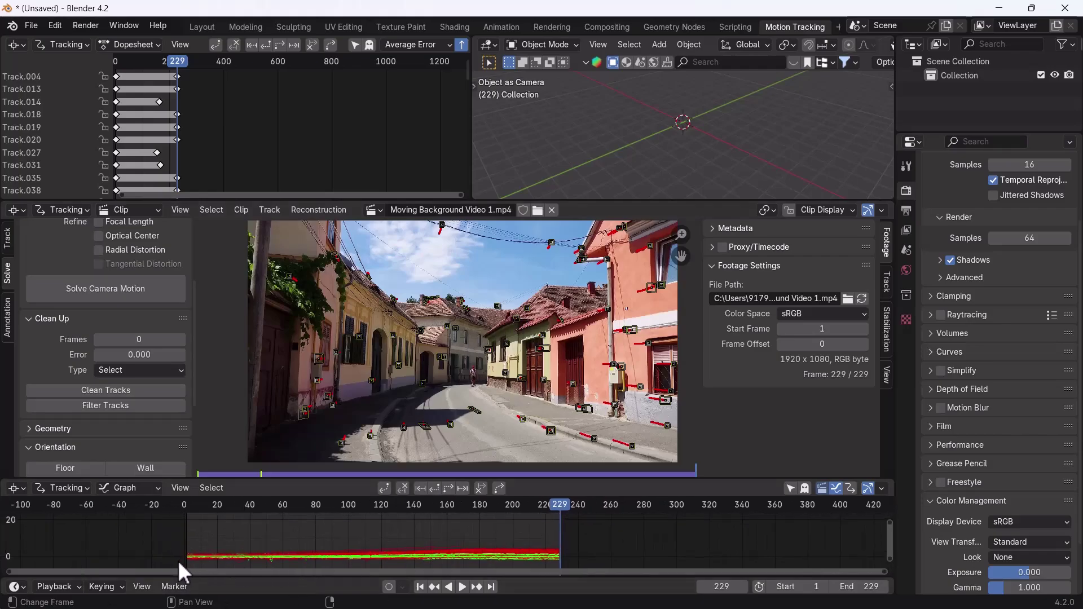
Step: From frame 1, solve the camera motion with refined focal length, giving 0.72 px error
{"action": "left_click_drag", "start_coordinate": [469, 508], "coordinate": [185, 512]}
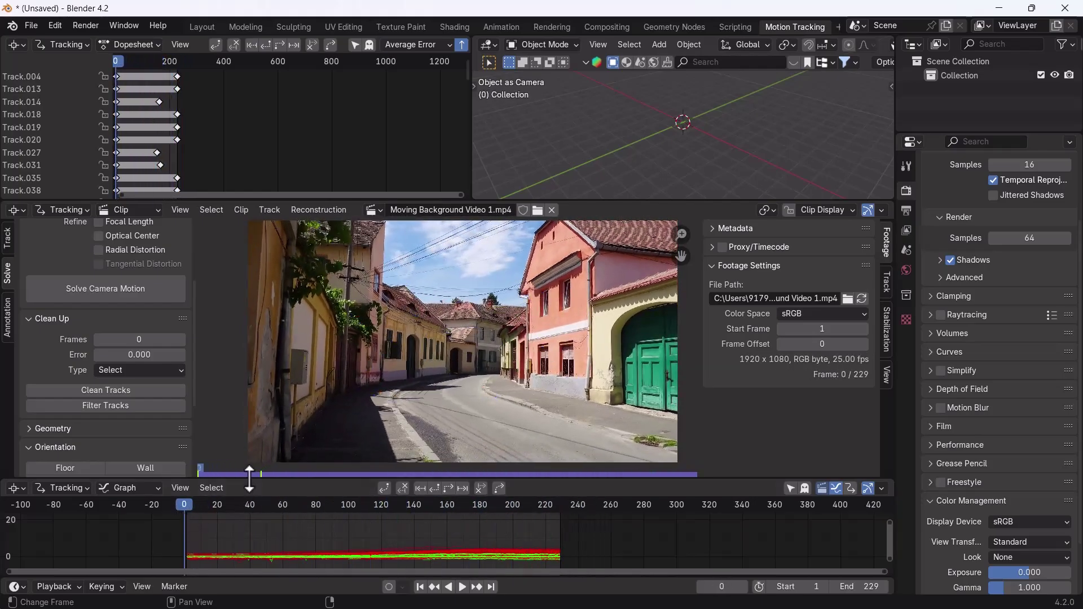
{"action": "left_click", "coordinate": [186, 505]}
{"action": "scroll", "coordinate": [170, 401], "scroll_direction": "up", "scroll_amount": 5}
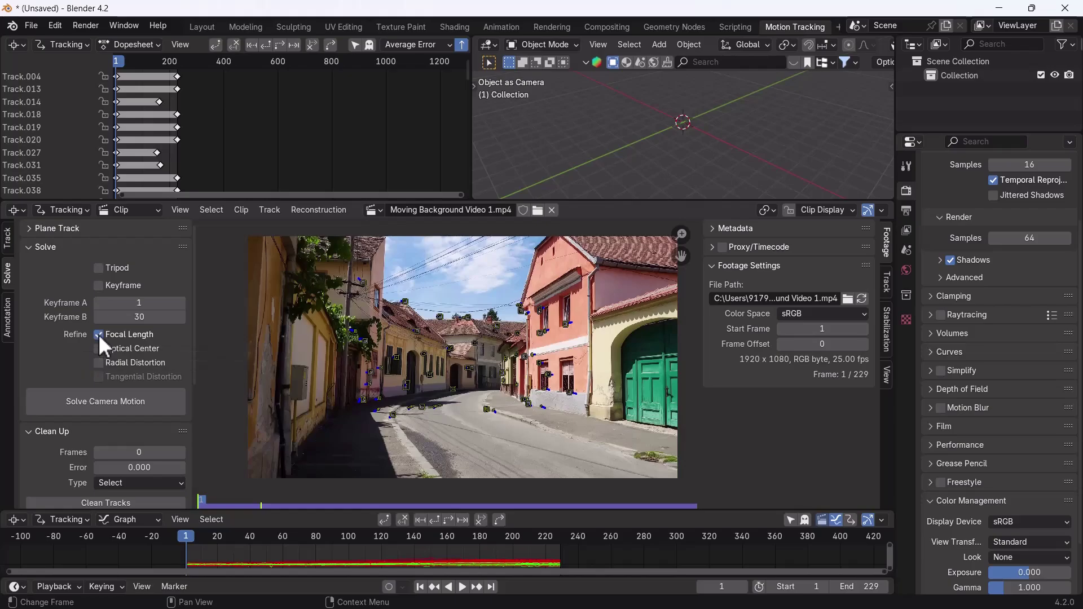
{"action": "left_click", "coordinate": [107, 401]}
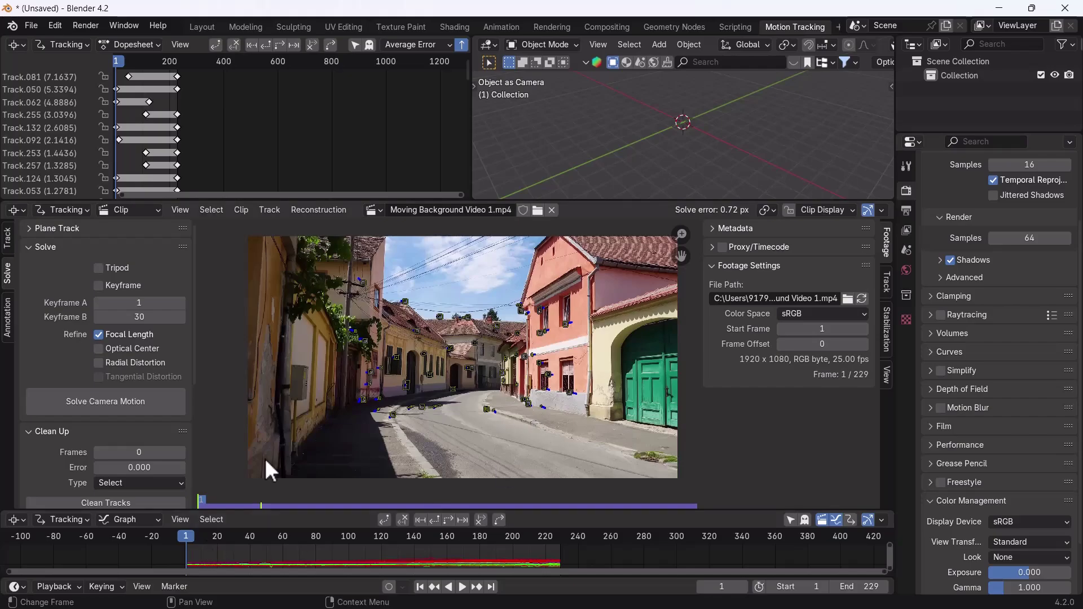
Step: Review the solved footage, return to frame 1, and select two road markers
{"action": "left_click_drag", "start_coordinate": [195, 536], "coordinate": [178, 488]}
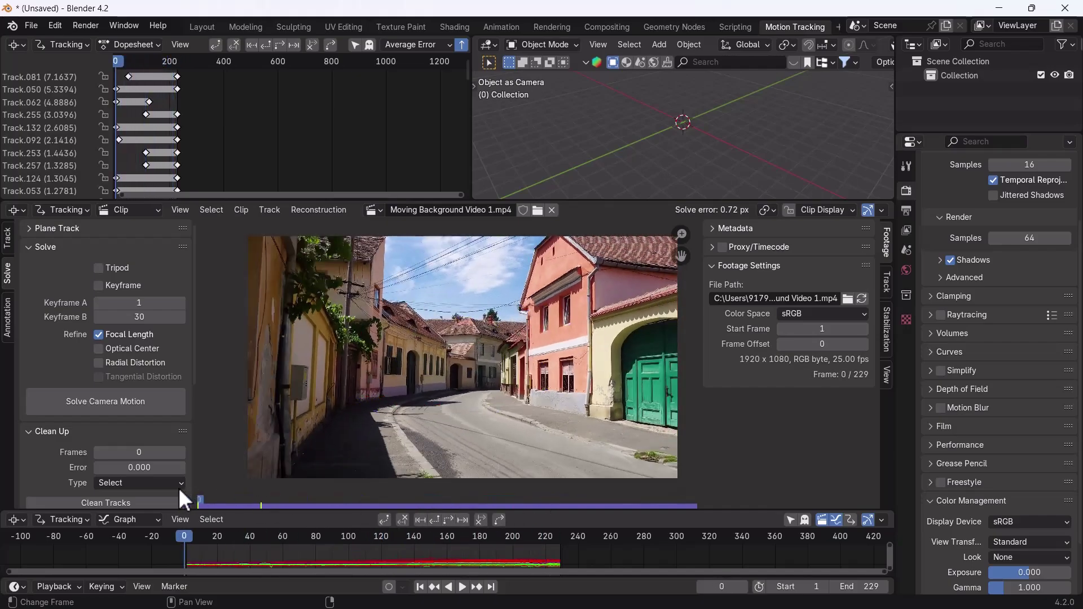
{"action": "left_click", "coordinate": [188, 540]}
{"action": "left_click_drag", "start_coordinate": [188, 540], "coordinate": [186, 540]}
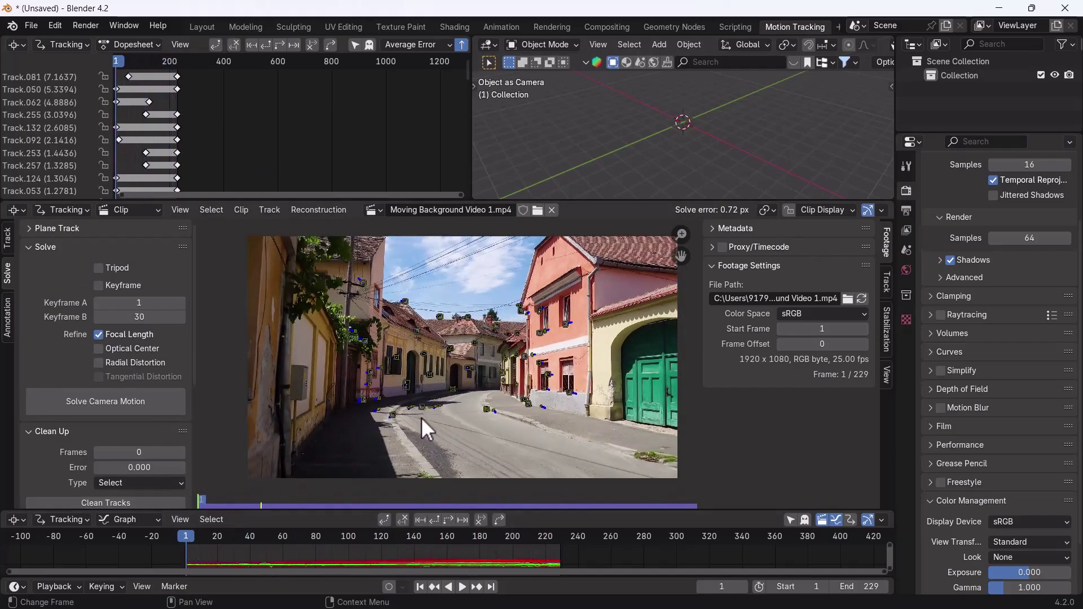
{"action": "left_click", "coordinate": [393, 415]}
{"action": "left_click", "coordinate": [422, 402], "text": "shift"}
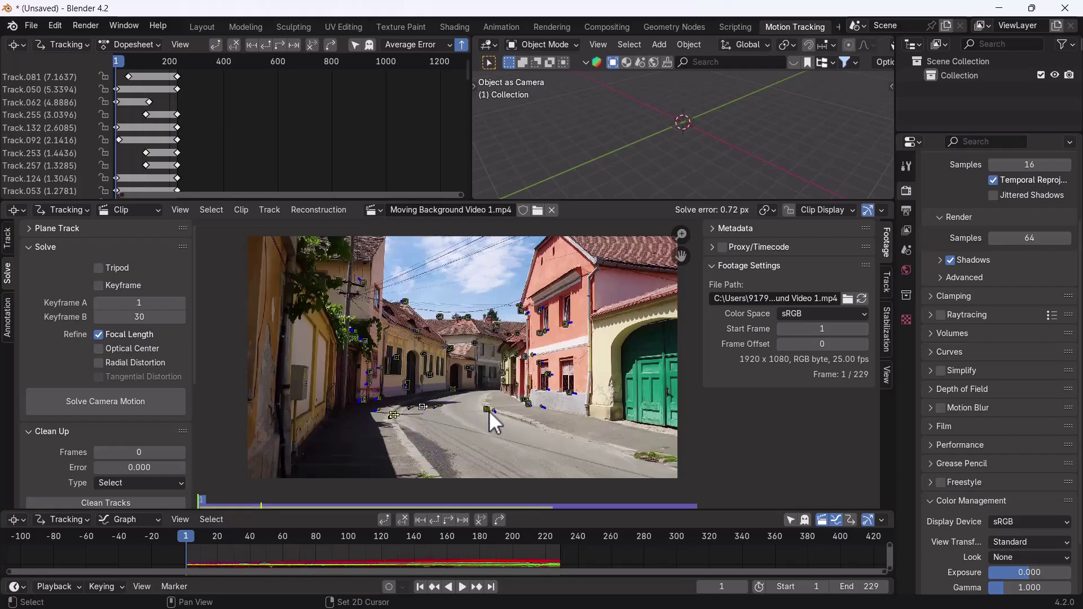
Step: Set up the tracking scene, use the footage as background, and align the floor to the road markers
{"action": "scroll", "coordinate": [113, 412], "scroll_direction": "down", "scroll_amount": 8}
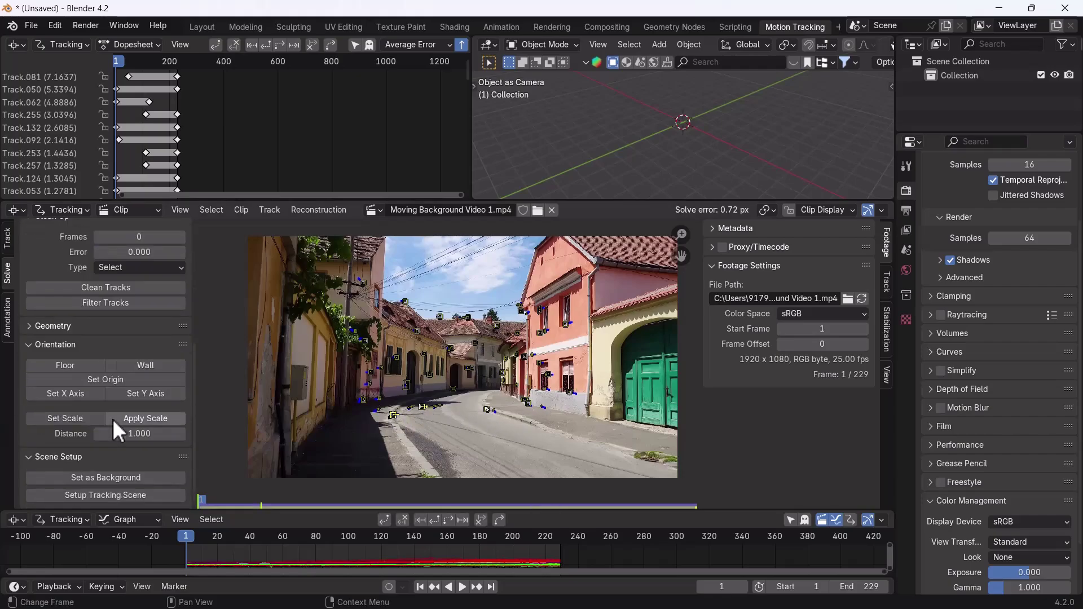
{"action": "left_click", "coordinate": [101, 496]}
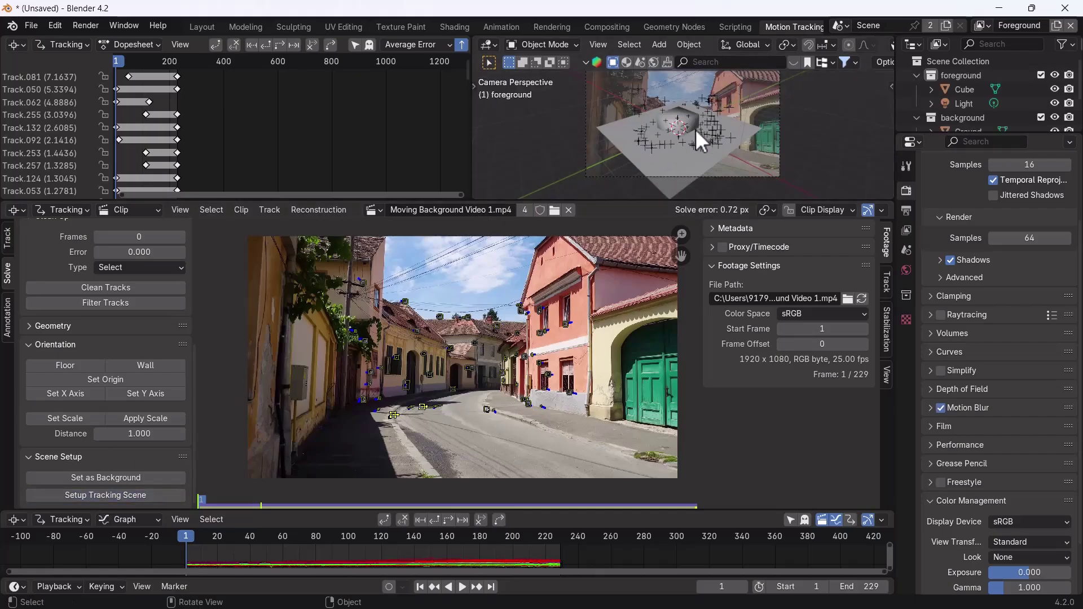
{"action": "left_click", "coordinate": [90, 478]}
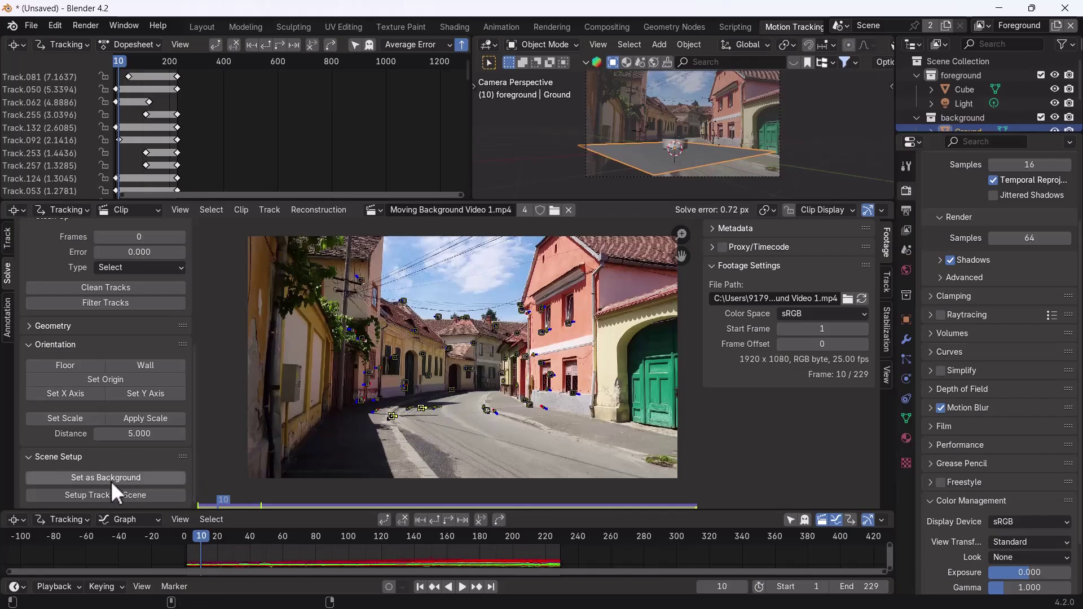
{"action": "left_click", "coordinate": [69, 362]}
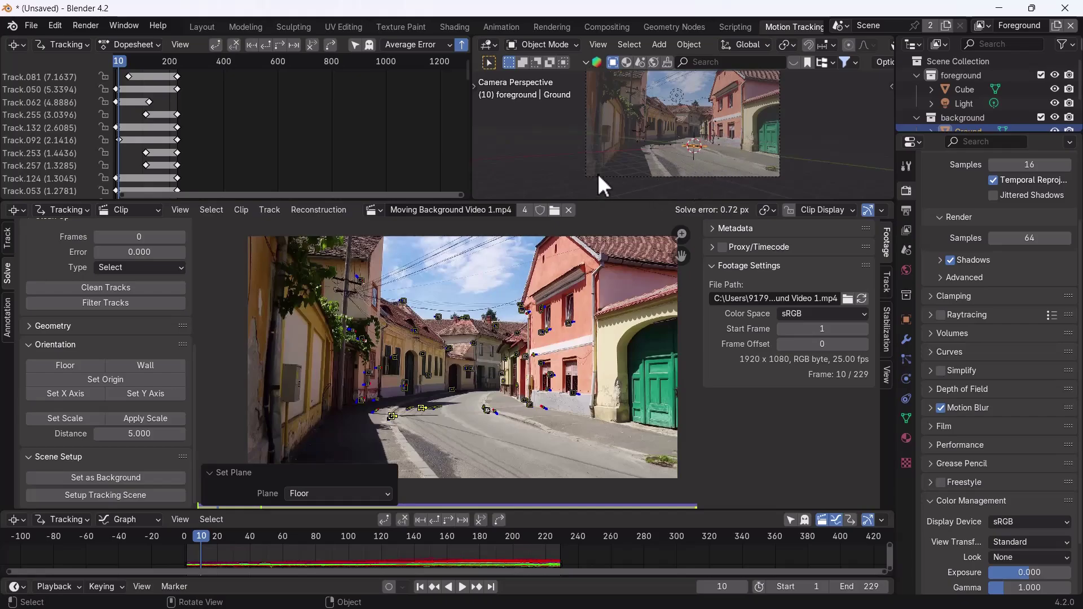
{"action": "left_click", "coordinate": [202, 27]}
Step: Preview playback, scale the Ground plane to 3.380, then delete it
{"action": "scroll", "coordinate": [470, 350], "scroll_direction": "up", "scroll_amount": 2}
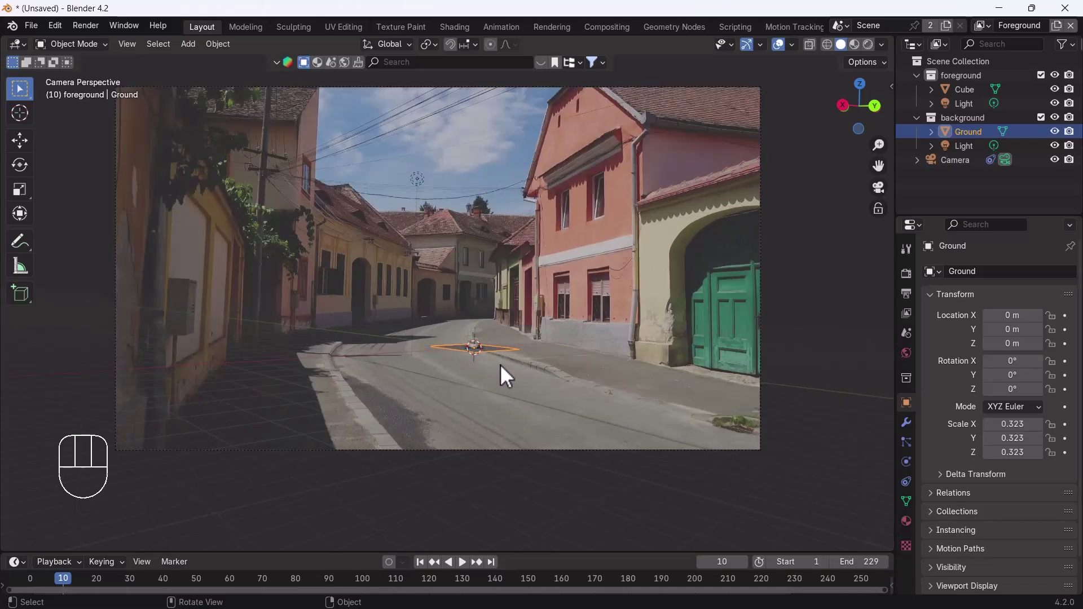
{"action": "key", "text": "space"}
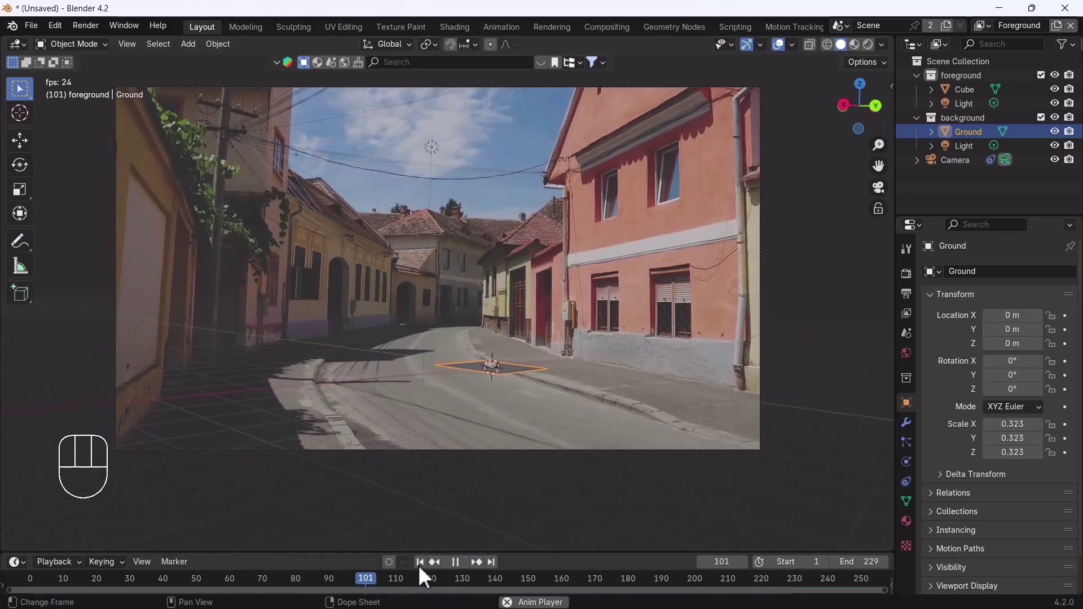
{"action": "key", "text": "space"}
{"action": "key", "text": "s"}
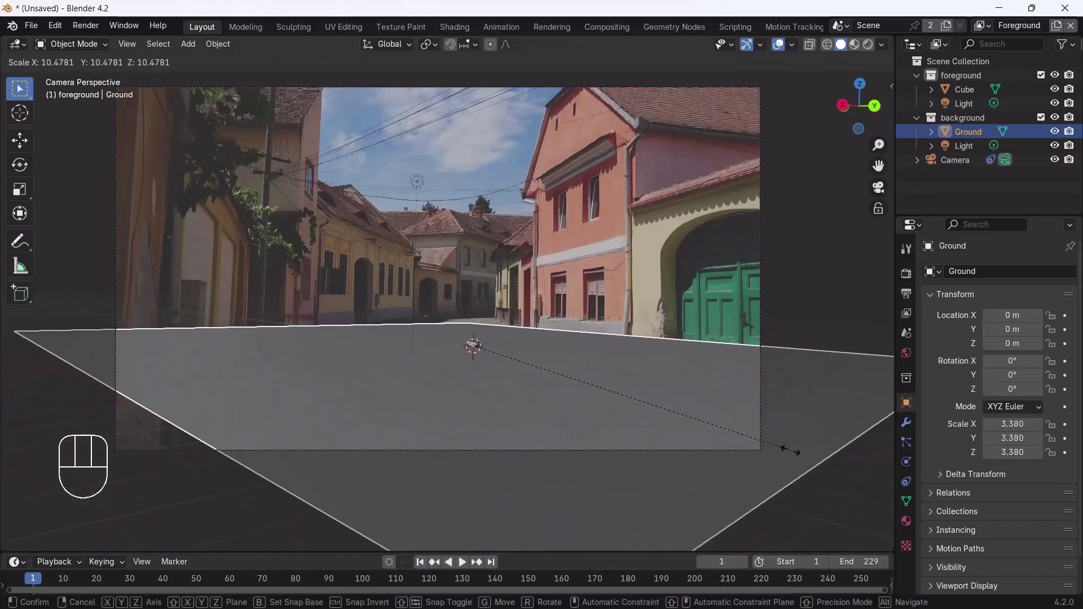
{"action": "left_click", "coordinate": [787, 448]}
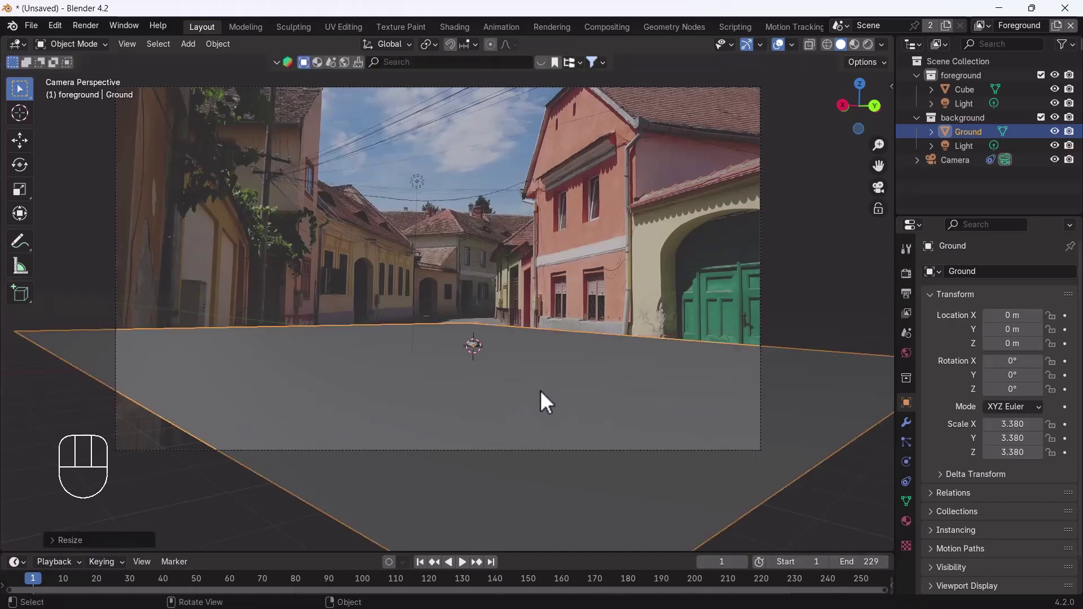
{"action": "key", "text": "Delete"}
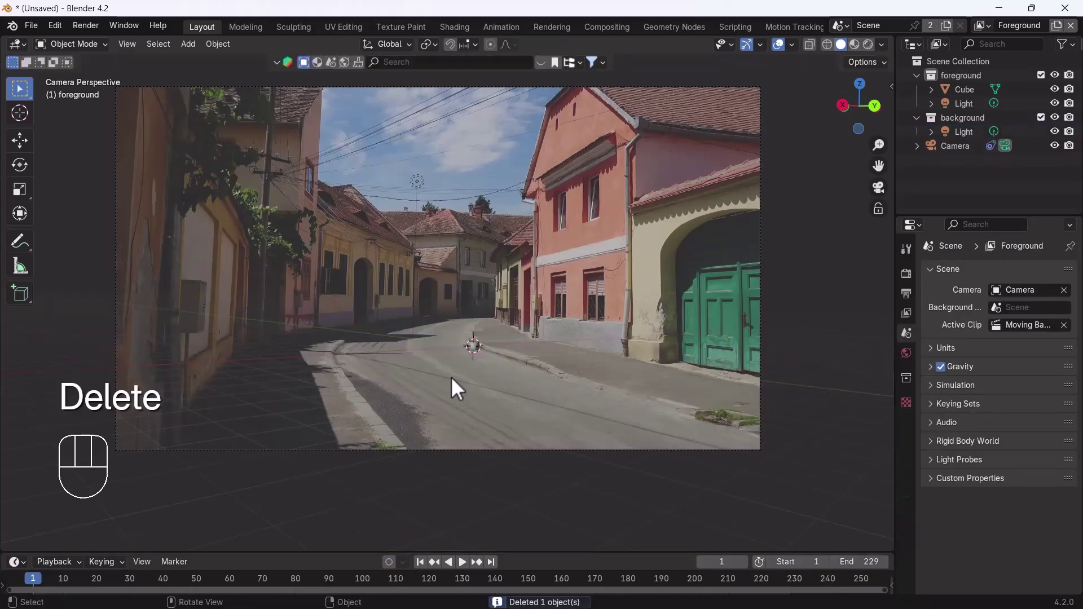
Step: Add a plane scaled to 6.813 and rotated -28.623° around Z to match the street
{"action": "key", "text": "shift+a"}
{"action": "mouse_move", "coordinate": [423, 340]}
{"action": "left_click", "coordinate": [462, 335]}
{"action": "key", "text": "s"}
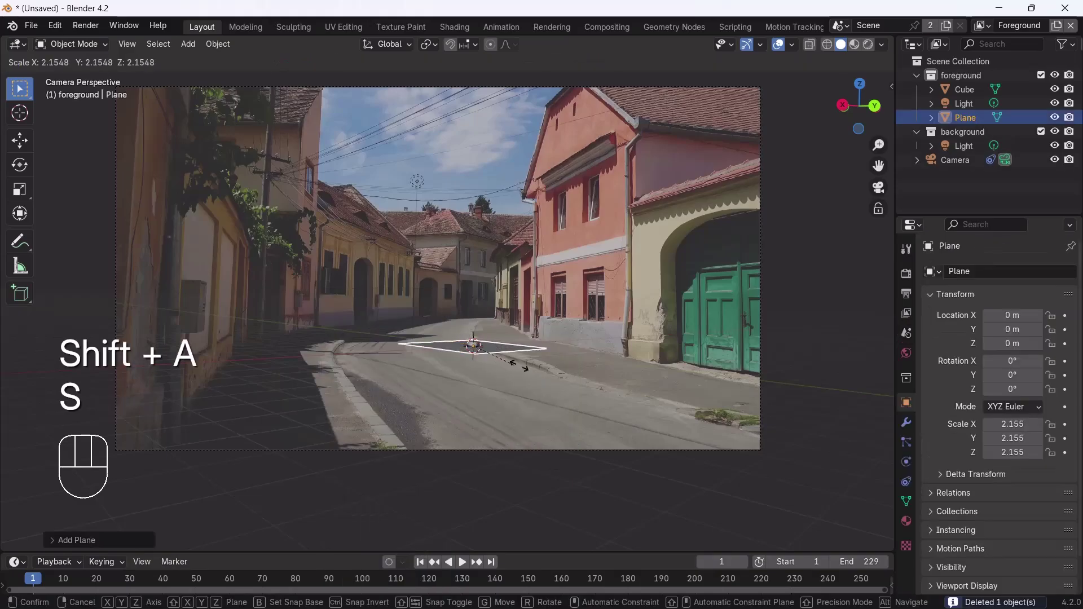
{"action": "left_click", "coordinate": [604, 391]}
{"action": "key", "text": "r"}
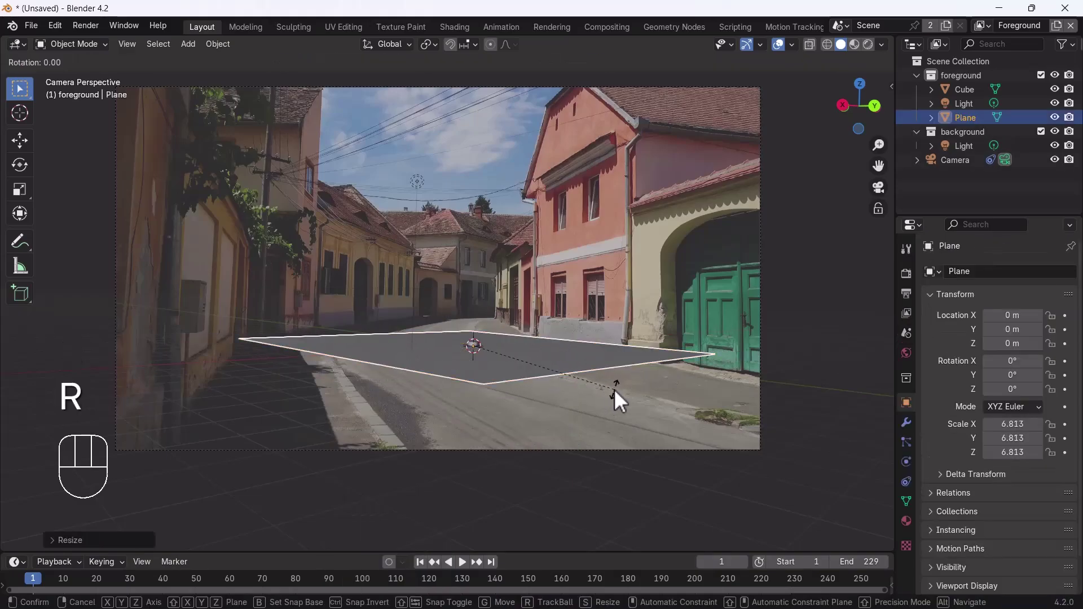
{"action": "key", "text": "z"}
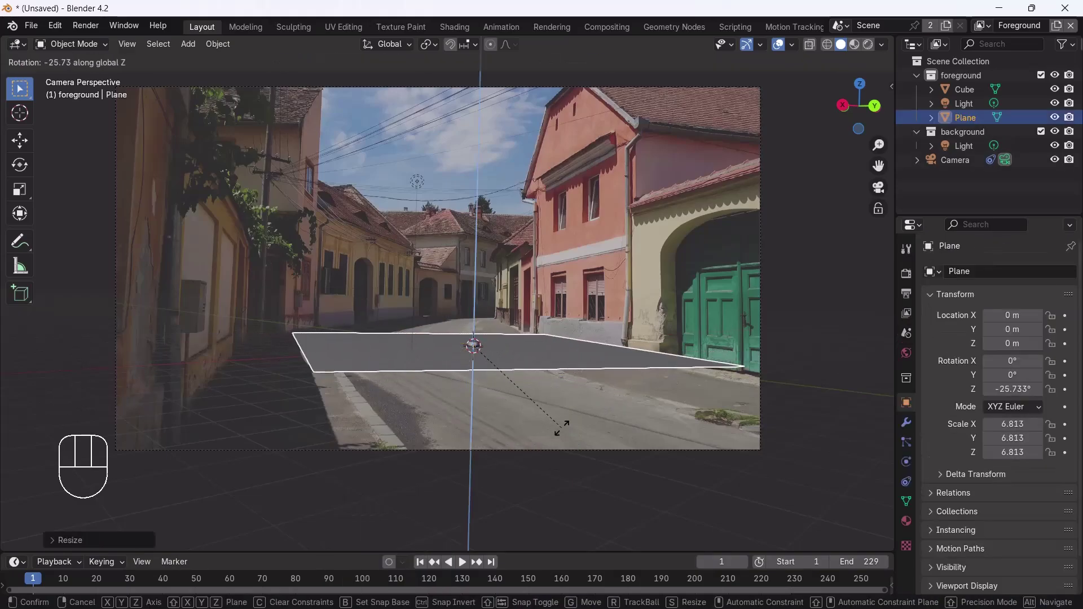
{"action": "left_click", "coordinate": [555, 436]}
Step: In Edit Mode, push the plane's left edge outward and extrude it straight up into a wall
{"action": "key", "text": "Tab"}
{"action": "key", "text": "Tab"}
{"action": "key", "text": "Tab"}
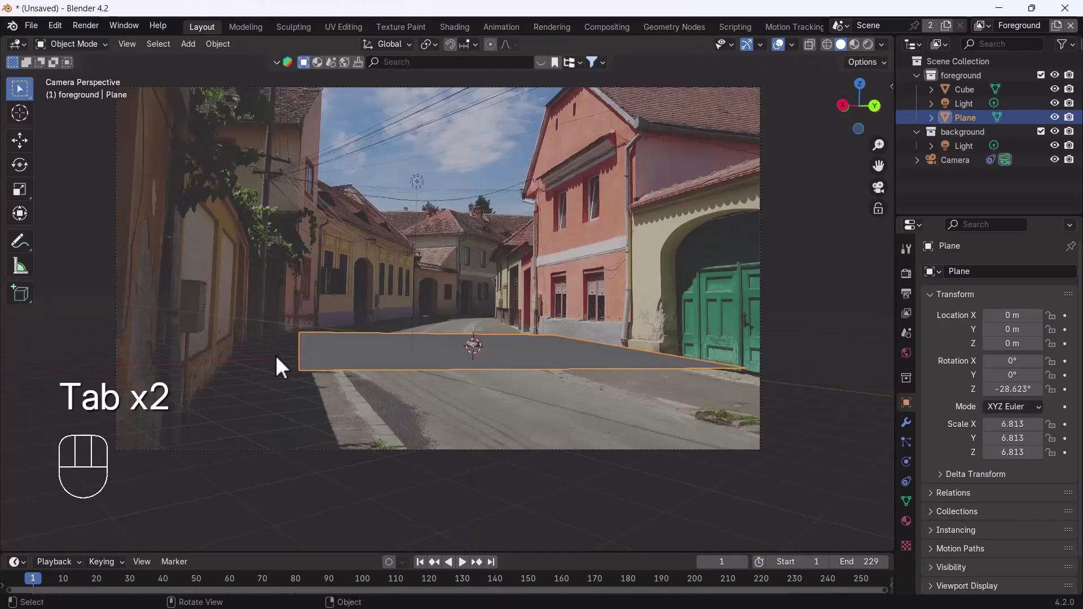
{"action": "key", "text": "2"}
{"action": "left_click", "coordinate": [297, 351]}
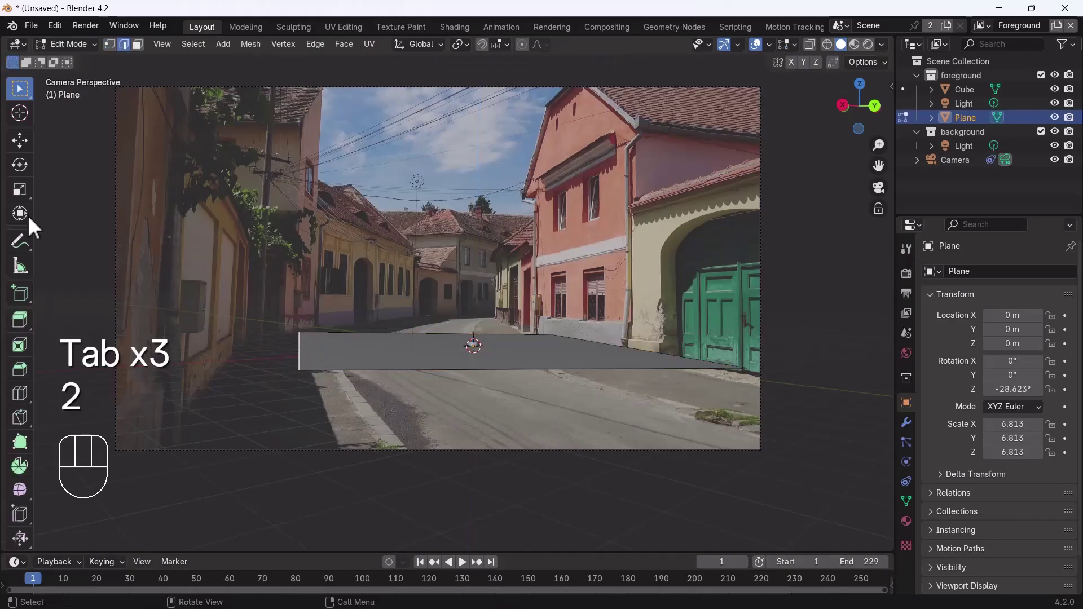
{"action": "left_click", "coordinate": [21, 138]}
{"action": "left_click_drag", "start_coordinate": [265, 346], "coordinate": [211, 357]}
{"action": "key", "text": "e"}
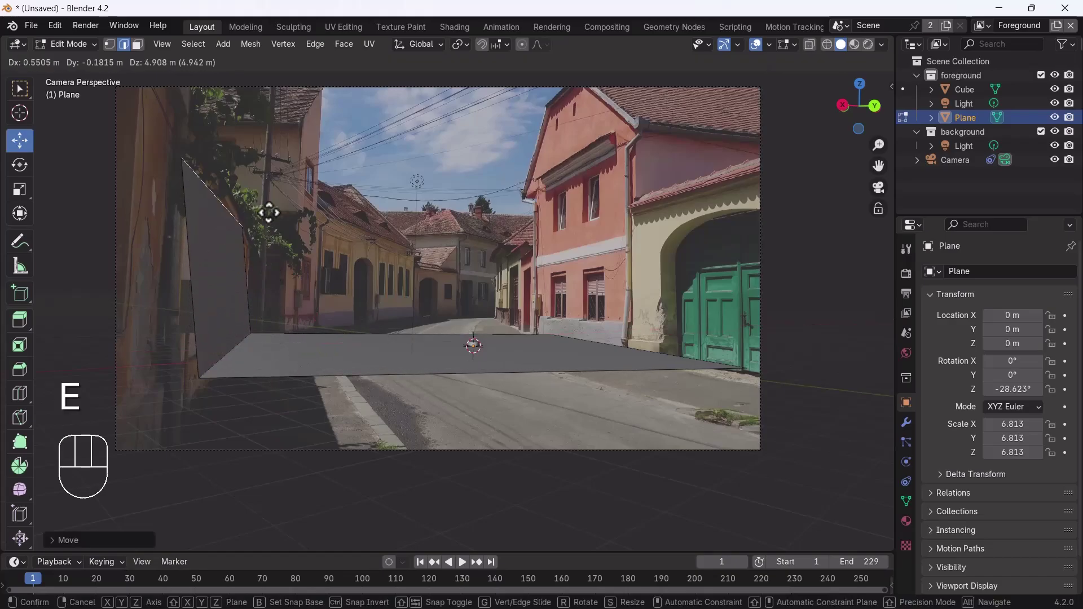
{"action": "key", "text": "z"}
{"action": "left_click", "coordinate": [259, 107]}
Step: Push the floor's right edge outward and extrude it vertically into the right wall
{"action": "left_click", "coordinate": [621, 346]}
{"action": "left_click_drag", "start_coordinate": [621, 345], "coordinate": [578, 355]}
{"action": "key", "text": "e"}
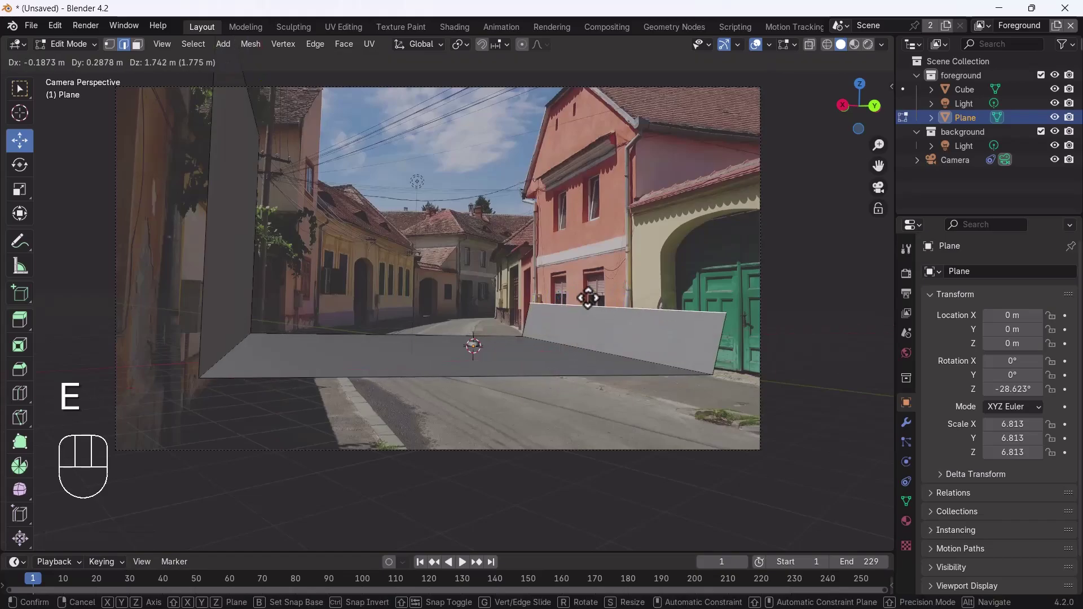
{"action": "key", "text": "z"}
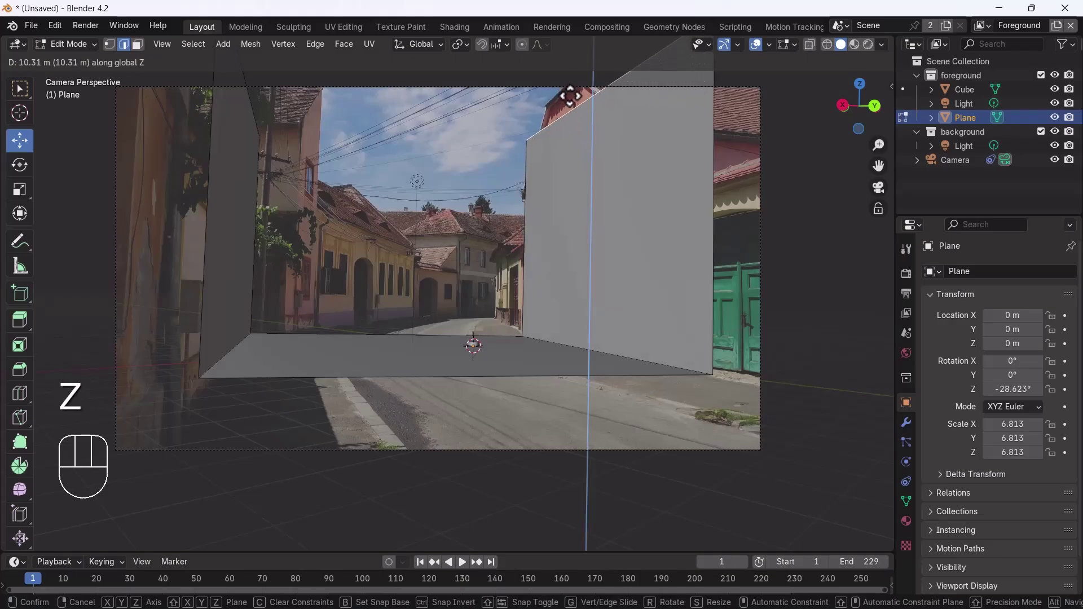
{"action": "left_click", "coordinate": [568, 97]}
Step: Select the near edge loop of floor and walls and move it along global Y
{"action": "left_click", "coordinate": [429, 377]}
{"action": "left_click", "coordinate": [429, 377], "text": "alt"}
{"action": "key", "text": "g"}
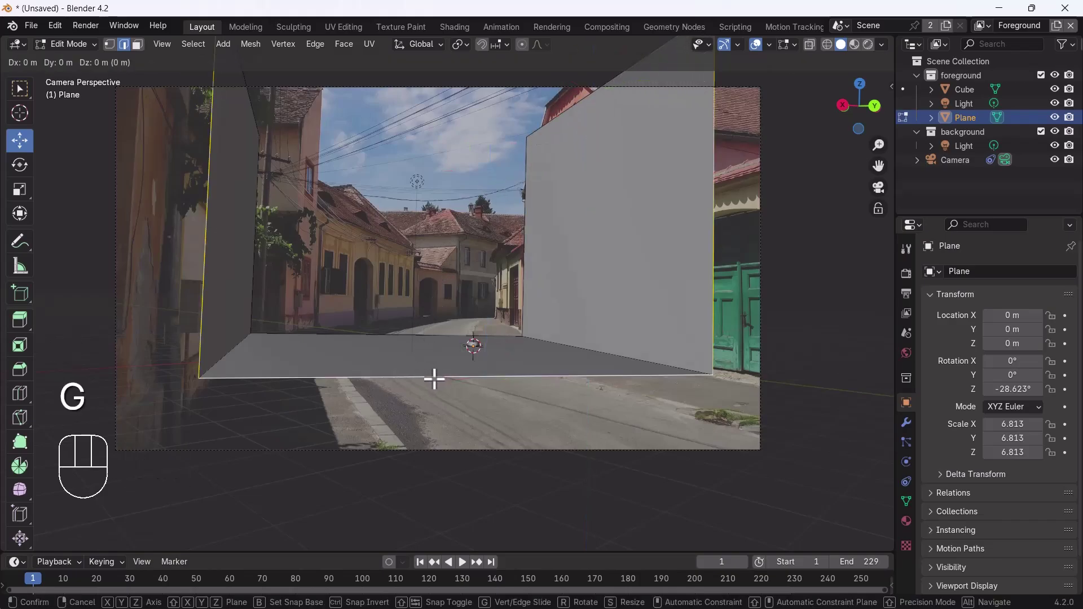
{"action": "key", "text": "y"}
{"action": "left_click", "coordinate": [504, 109]}
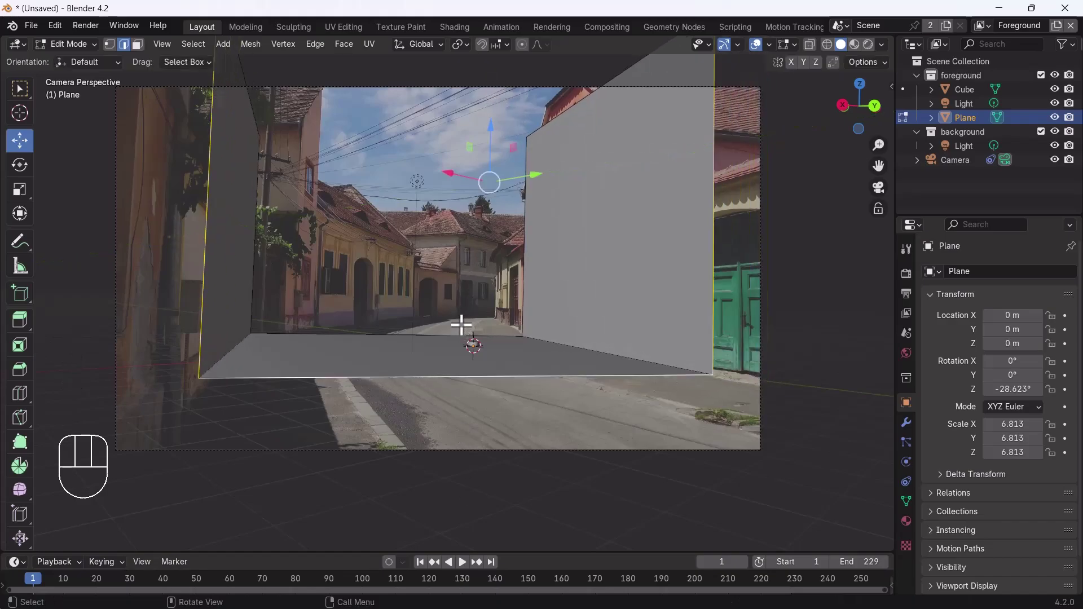
Step: Outside the camera view, set Local orientation and stretch the mesh's end edge along its own Y
{"action": "key", "text": "KP_0"}
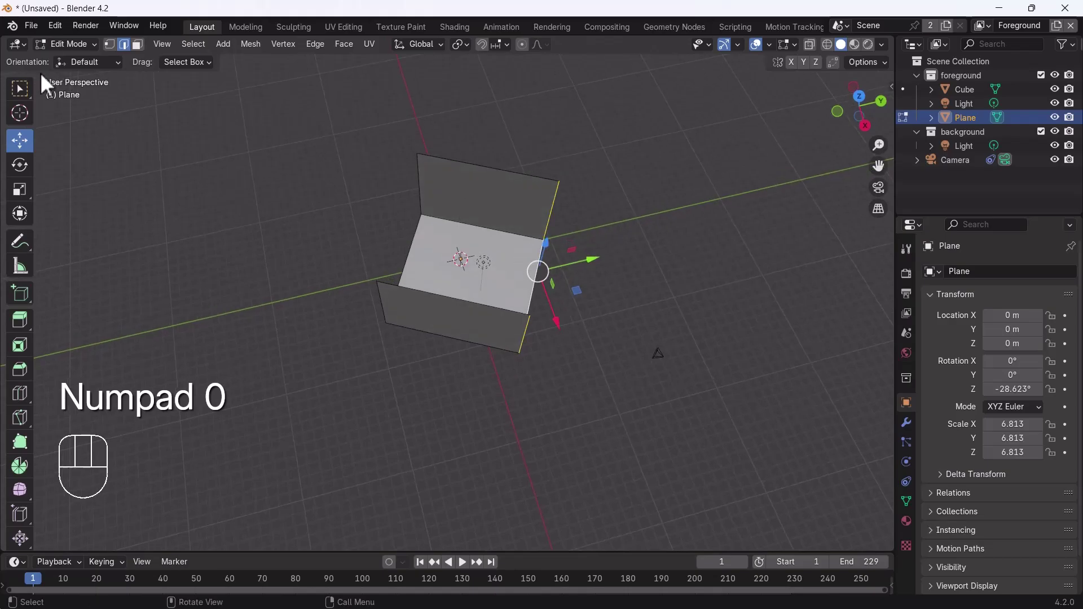
{"action": "left_click", "coordinate": [93, 62]}
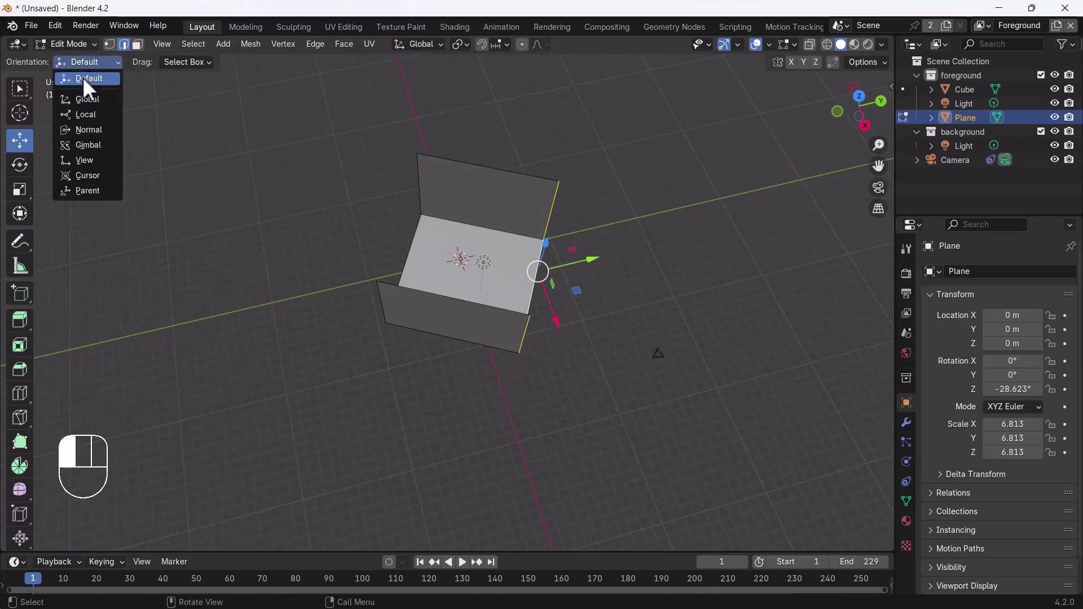
{"action": "left_click", "coordinate": [90, 115]}
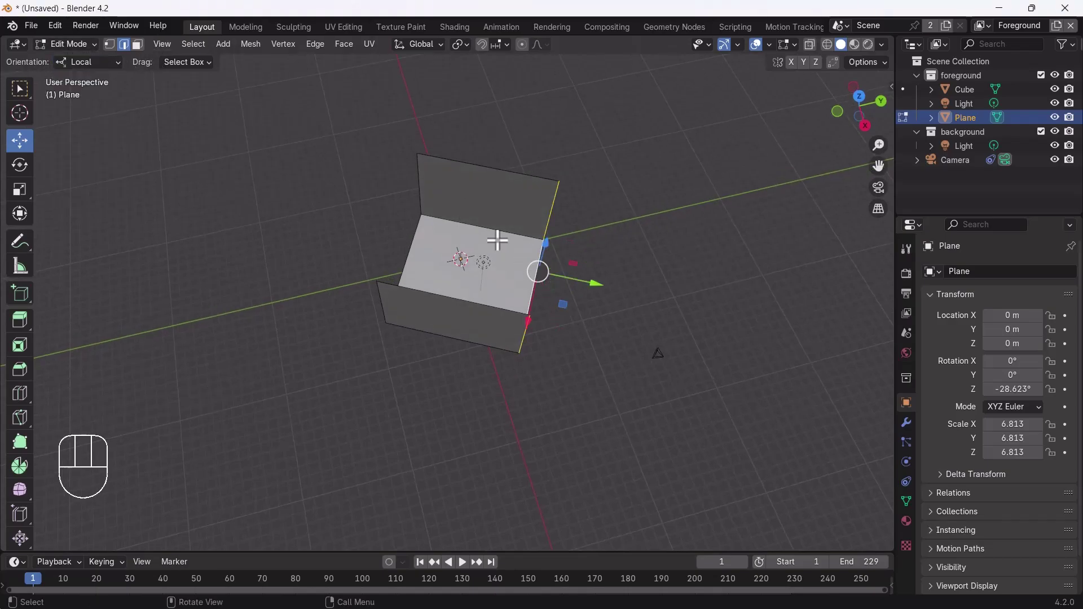
{"action": "left_click_drag", "start_coordinate": [585, 285], "coordinate": [779, 323]}
{"action": "left_click", "coordinate": [407, 255]}
{"action": "key", "text": "g"}
{"action": "key", "text": "y"}
{"action": "key", "text": "y"}
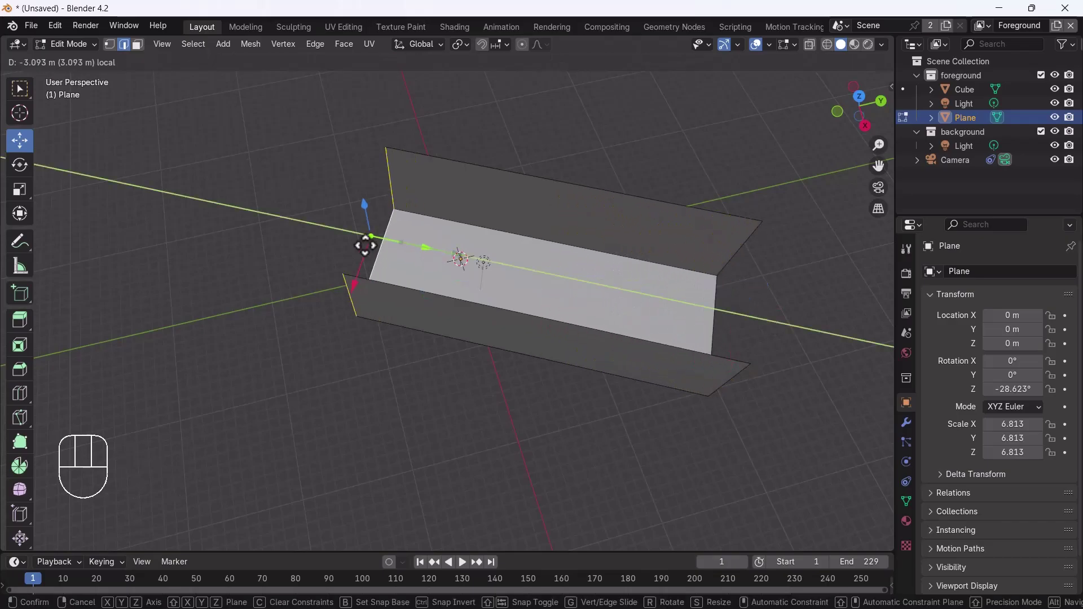
{"action": "left_click", "coordinate": [330, 391]}
Step: Back in camera view, slide the far edge loop about 30 m along local Y, then return to Object Mode
{"action": "key", "text": "KP_0"}
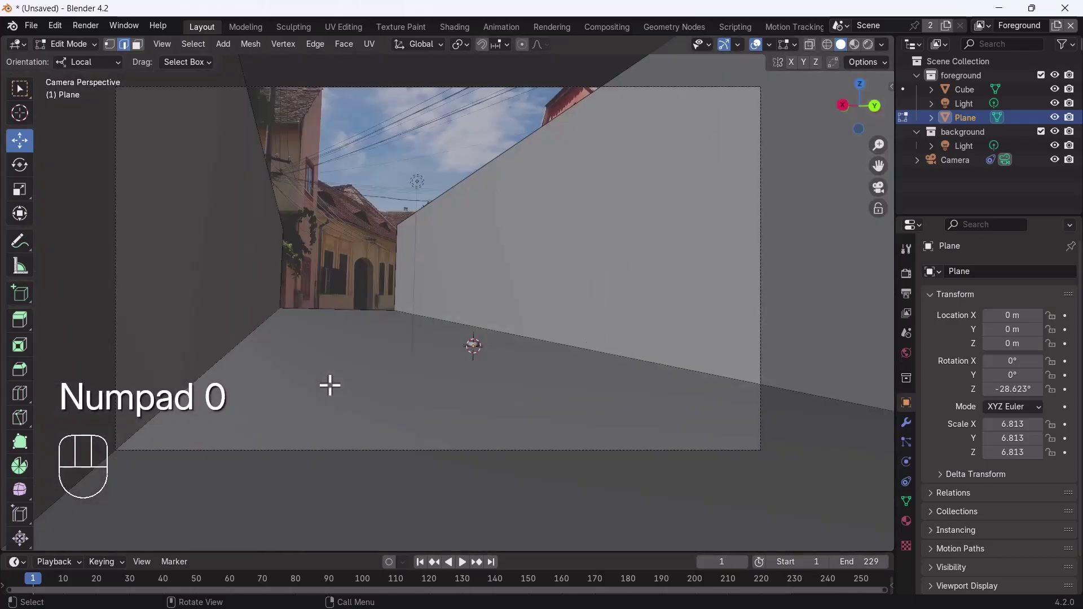
{"action": "left_click", "coordinate": [361, 309]}
{"action": "left_click", "coordinate": [362, 309], "text": "alt"}
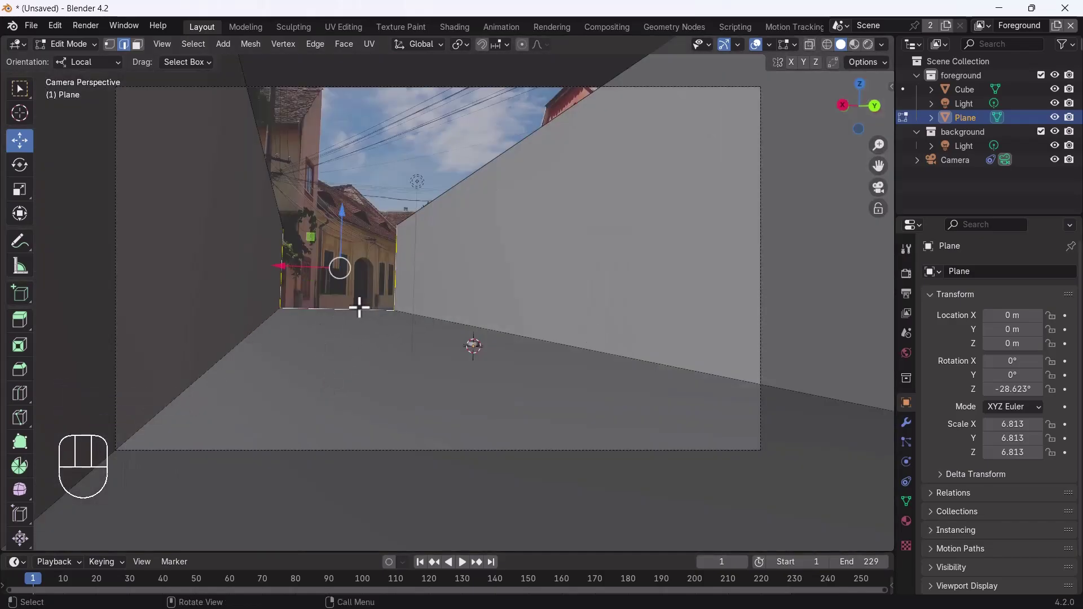
{"action": "key", "text": "g"}
{"action": "key", "text": "y"}
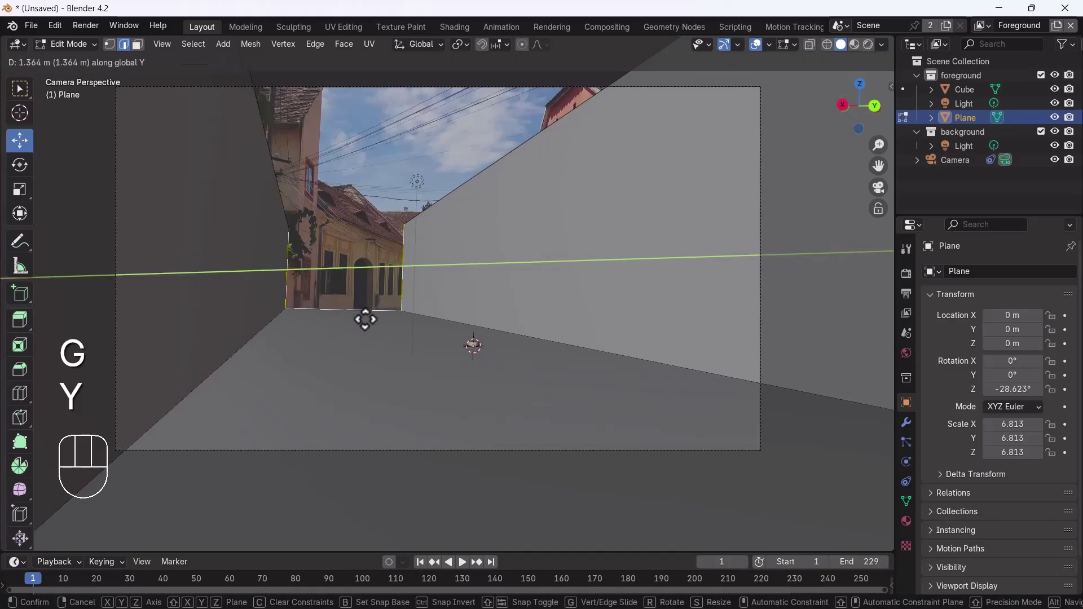
{"action": "key", "text": "y"}
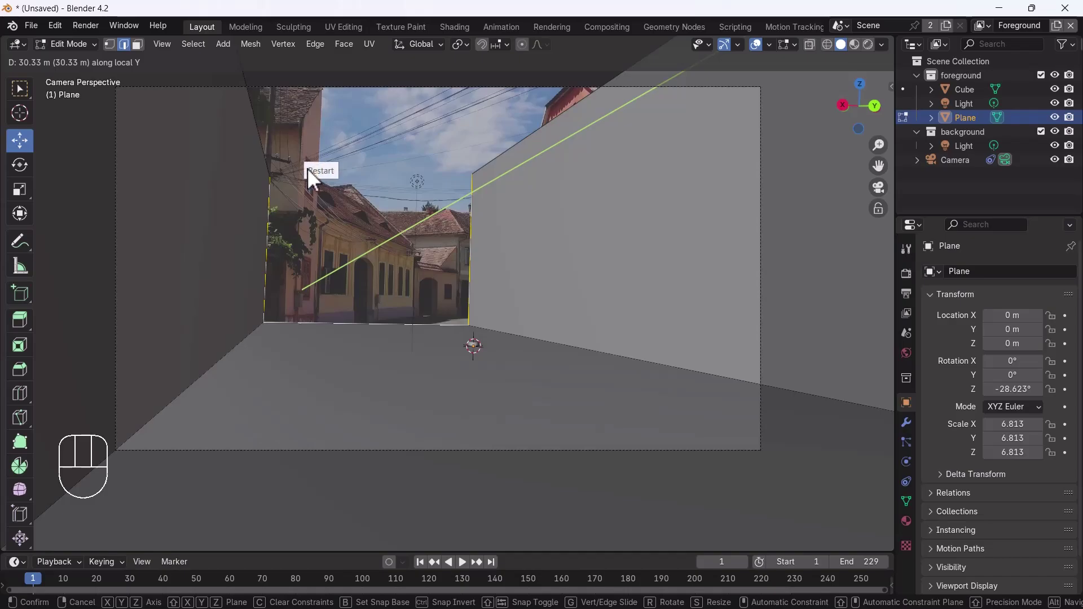
{"action": "left_click", "coordinate": [354, 248]}
{"action": "key", "text": "Tab"}
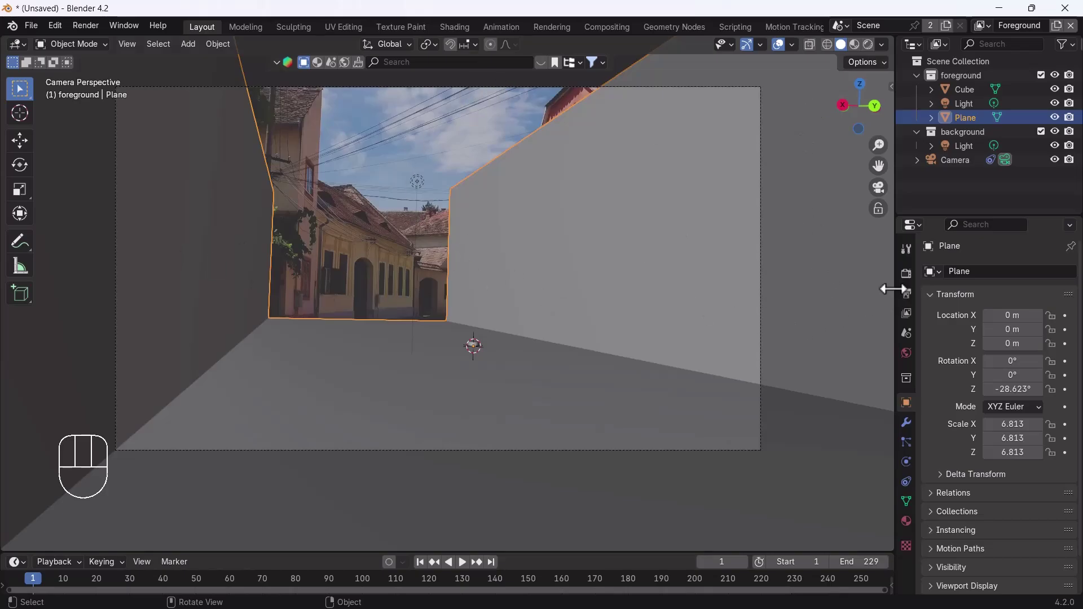
Step: Set the render engine to Cycles on GPU Compute and preview the viewport as a live render
{"action": "left_click", "coordinate": [907, 273]}
{"action": "left_click", "coordinate": [1020, 272]}
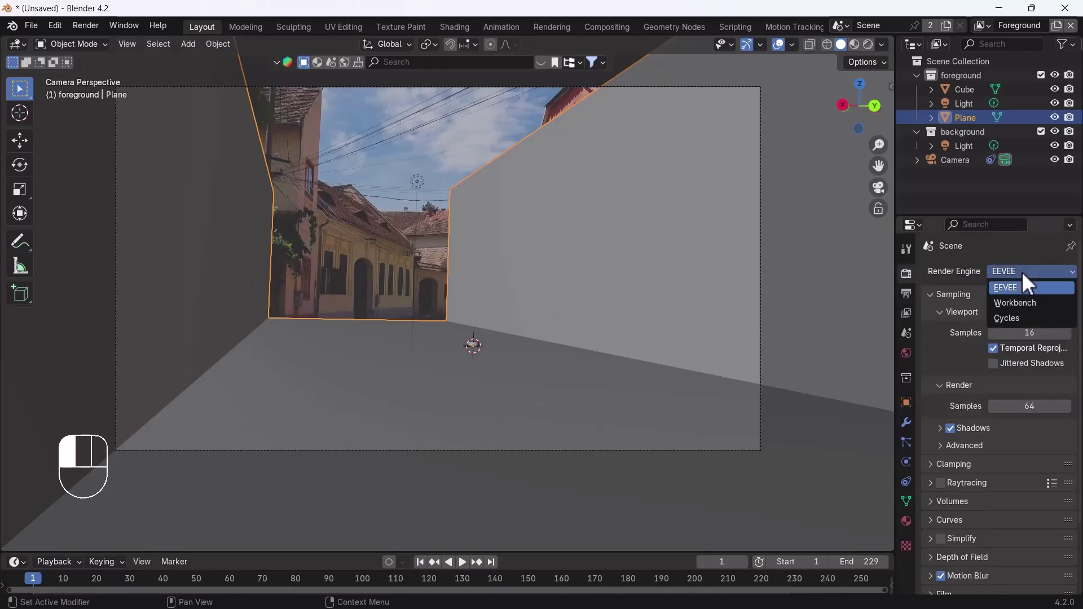
{"action": "left_click", "coordinate": [1012, 319]}
{"action": "left_click", "coordinate": [1031, 306]}
{"action": "left_click", "coordinate": [1011, 336]}
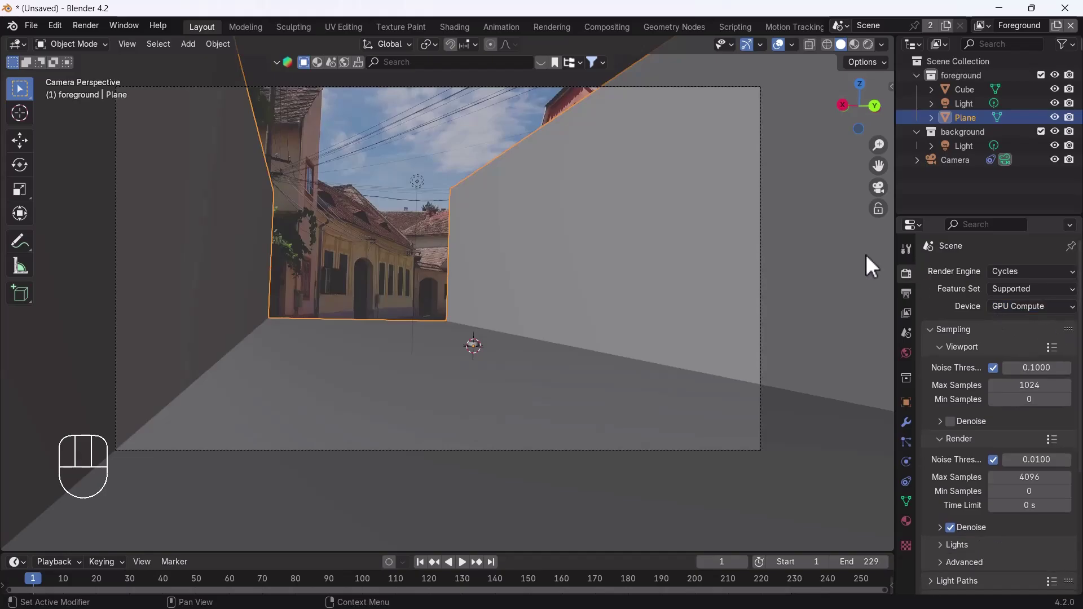
{"action": "left_click", "coordinate": [869, 45]}
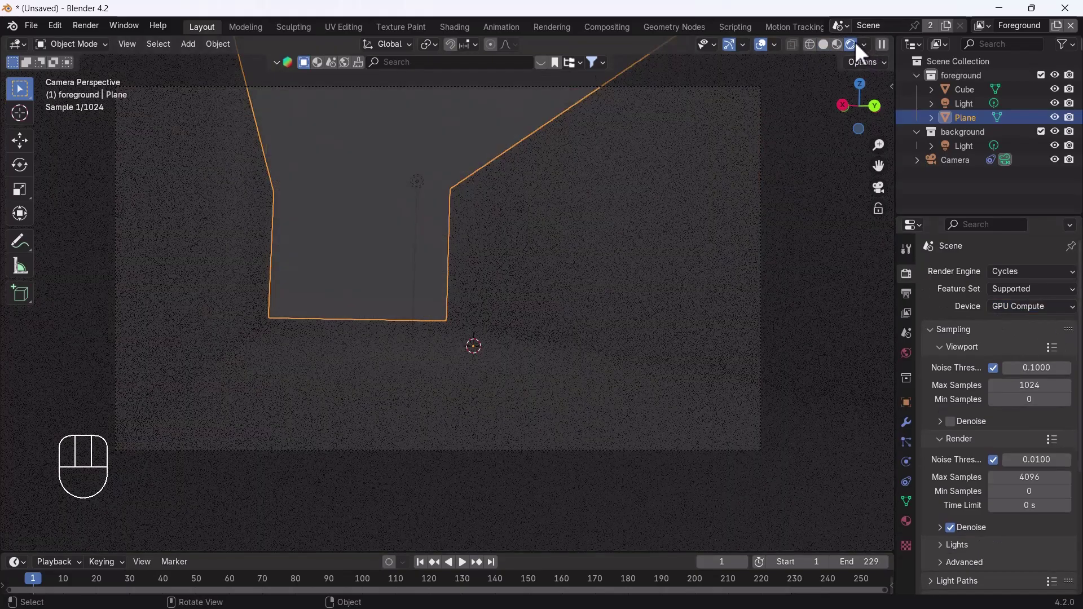
Step: Delete the scene light and feed the beach HDR as an Environment Texture into the world colour
{"action": "left_click", "coordinate": [413, 186]}
{"action": "key", "text": "Delete"}
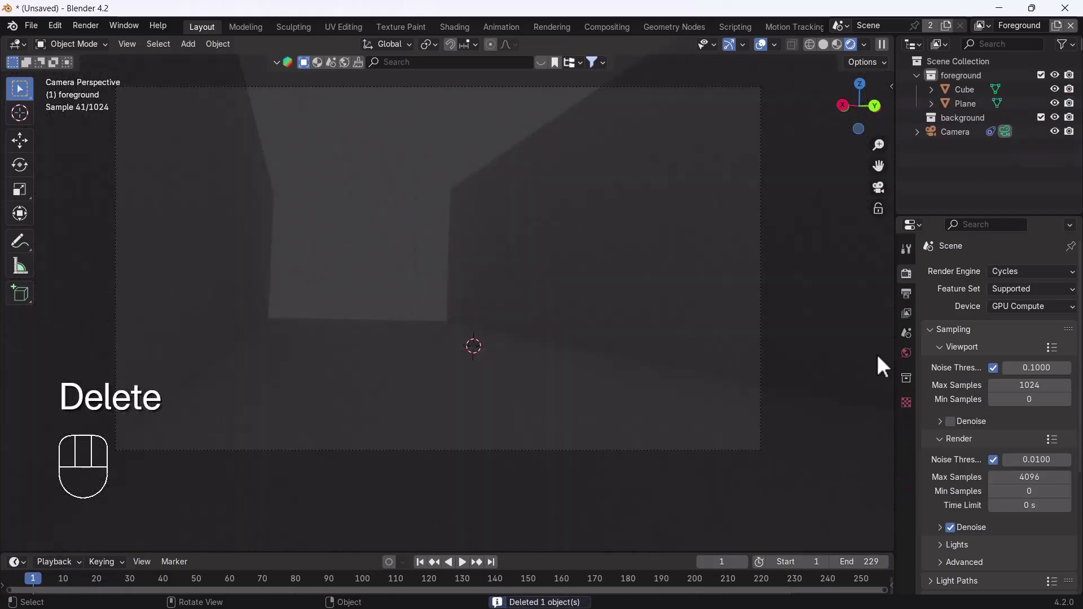
{"action": "left_click", "coordinate": [907, 354]}
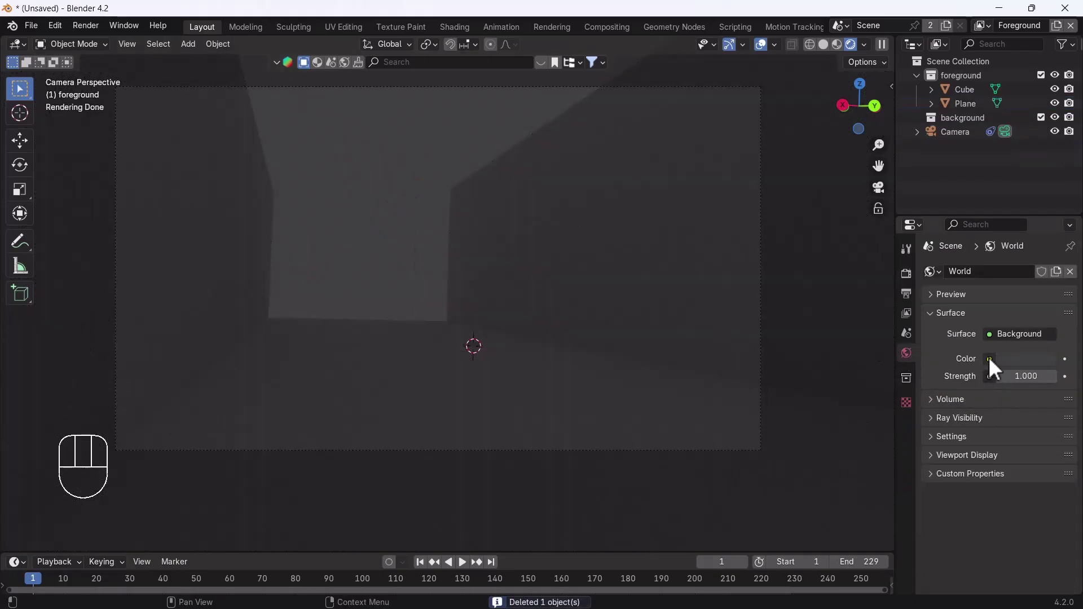
{"action": "left_click", "coordinate": [990, 359]}
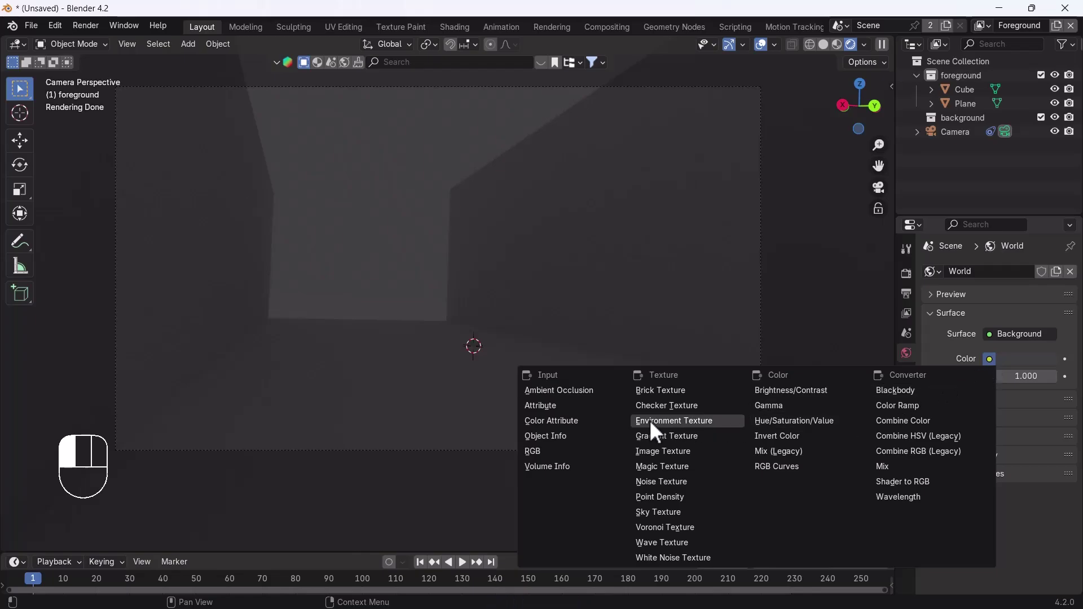
{"action": "left_click", "coordinate": [649, 420]}
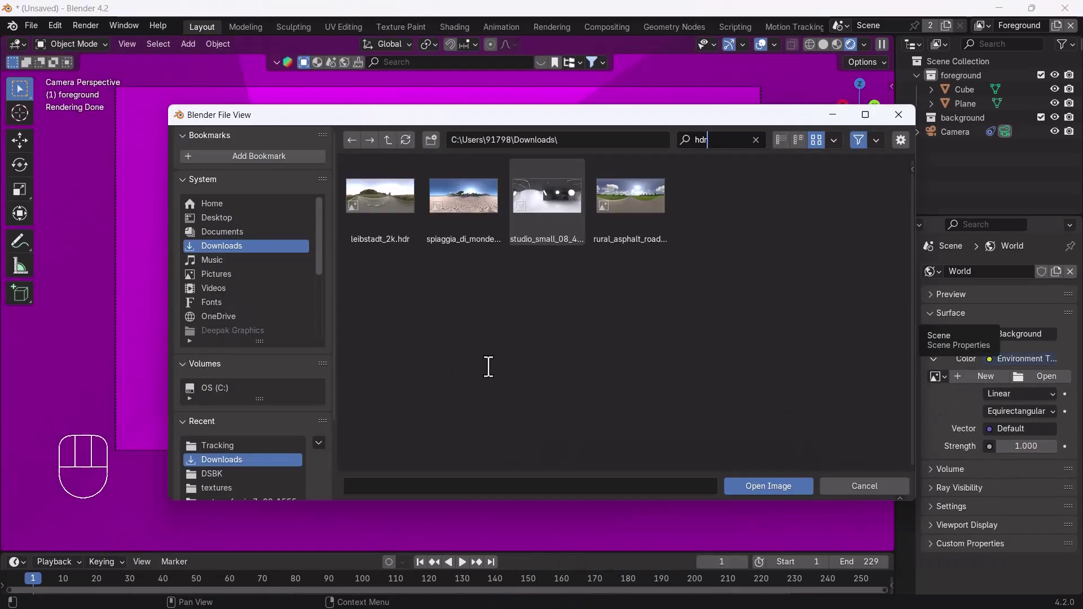
{"action": "double_click", "coordinate": [459, 194]}
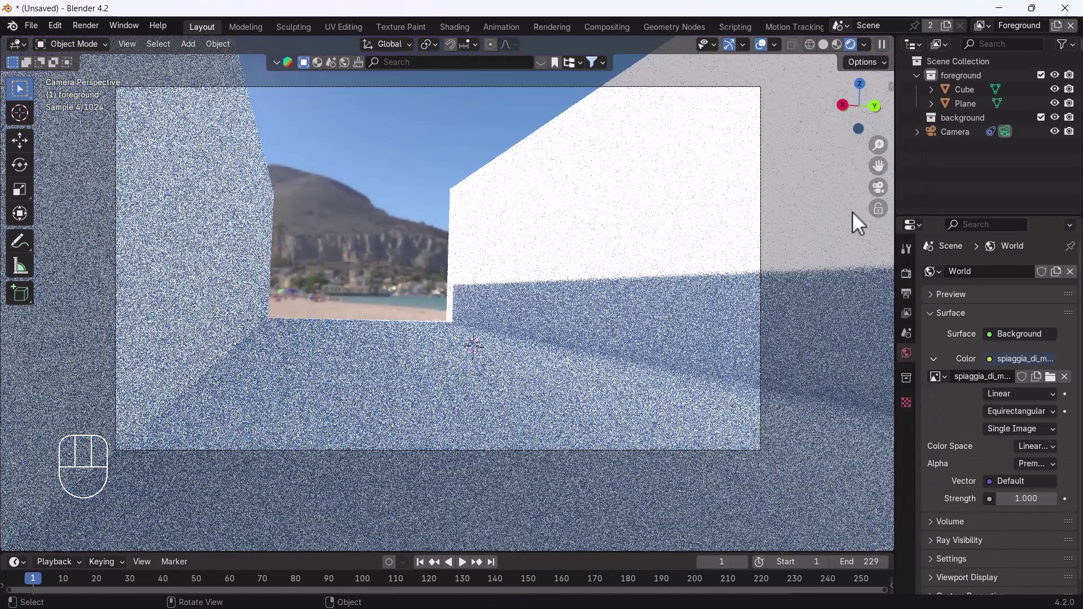
Step: Make the render film transparent
{"action": "left_click", "coordinate": [906, 274]}
{"action": "scroll", "coordinate": [965, 401], "scroll_direction": "down", "scroll_amount": 7}
{"action": "left_click", "coordinate": [931, 493]}
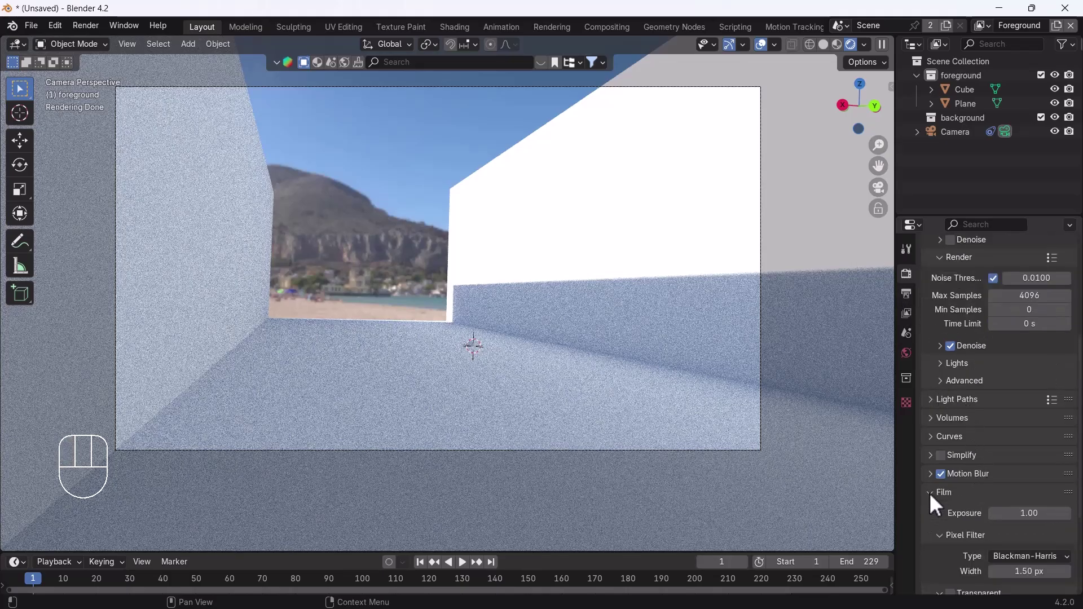
{"action": "scroll", "coordinate": [959, 505], "scroll_direction": "down", "scroll_amount": 5}
{"action": "left_click", "coordinate": [951, 481]}
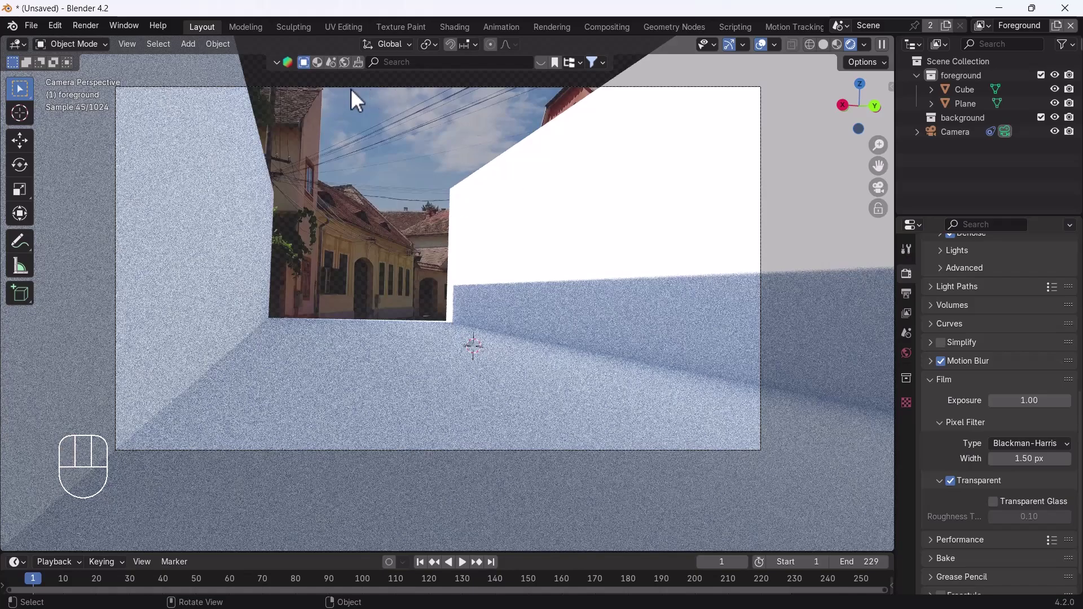
Step: Raise the camera's background street clip opacity to 1.000
{"action": "left_click", "coordinate": [948, 132]}
{"action": "left_click", "coordinate": [906, 462]}
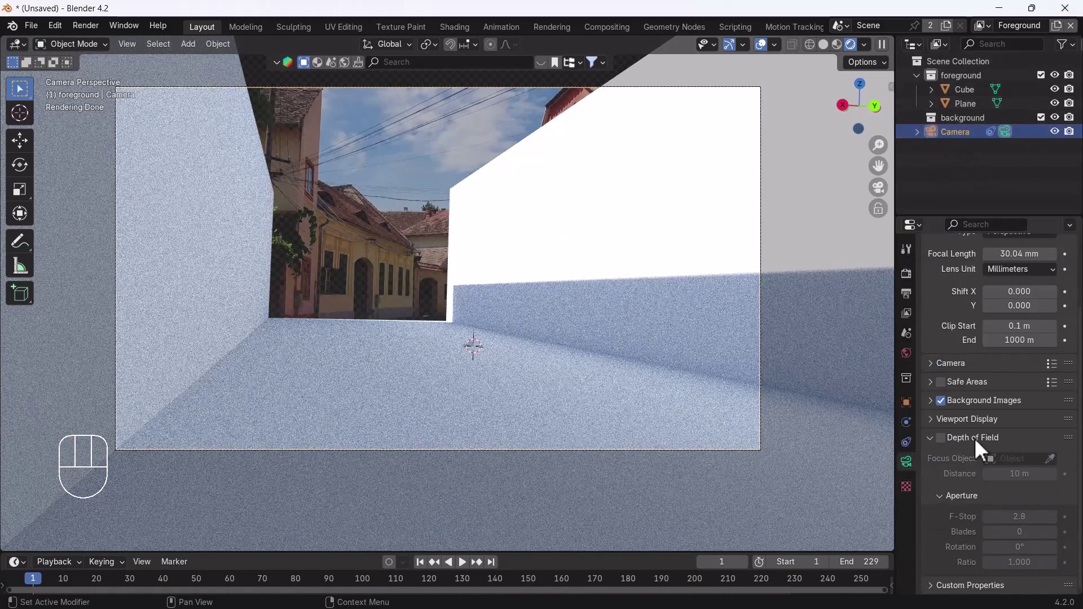
{"action": "left_click", "coordinate": [930, 401]}
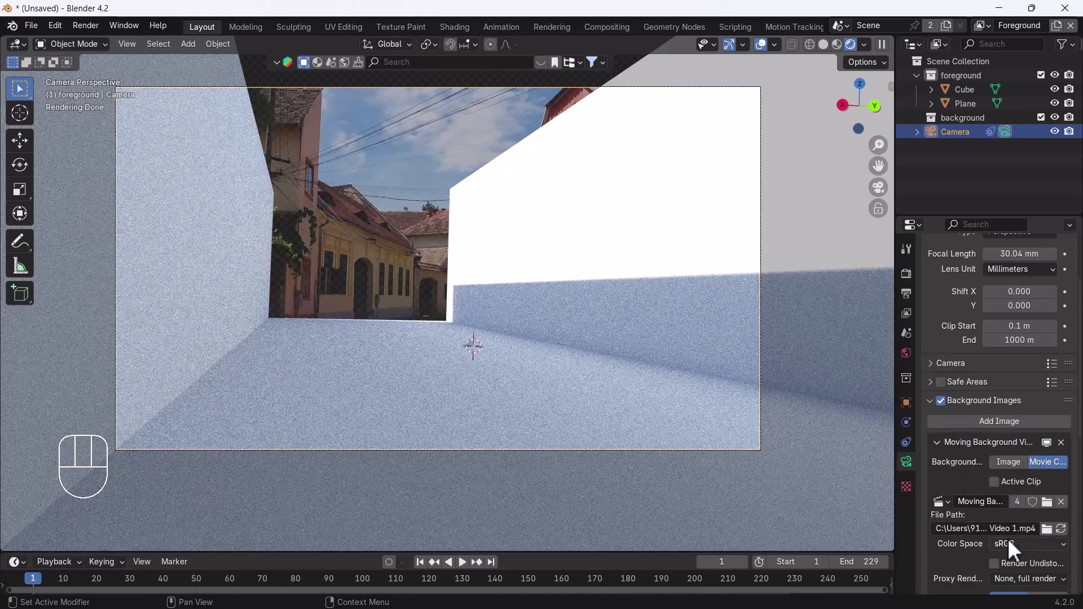
{"action": "scroll", "coordinate": [1016, 542], "scroll_direction": "down", "scroll_amount": 3}
{"action": "left_click_drag", "start_coordinate": [1011, 513], "coordinate": [1063, 513]}
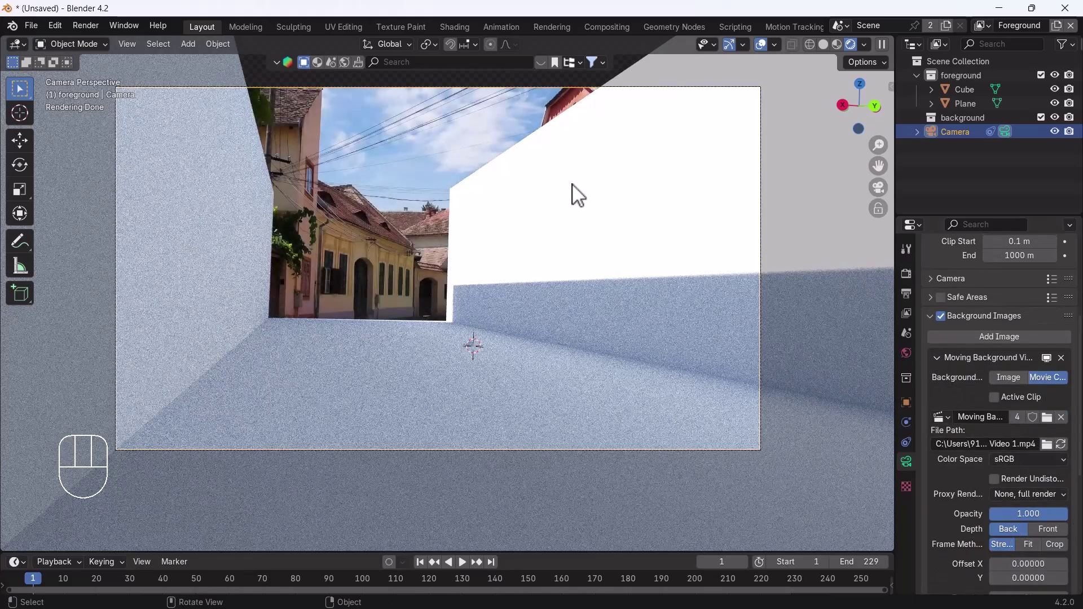
Step: Make the ground plane a shadow catcher in its Visibility settings
{"action": "left_click", "coordinate": [488, 268]}
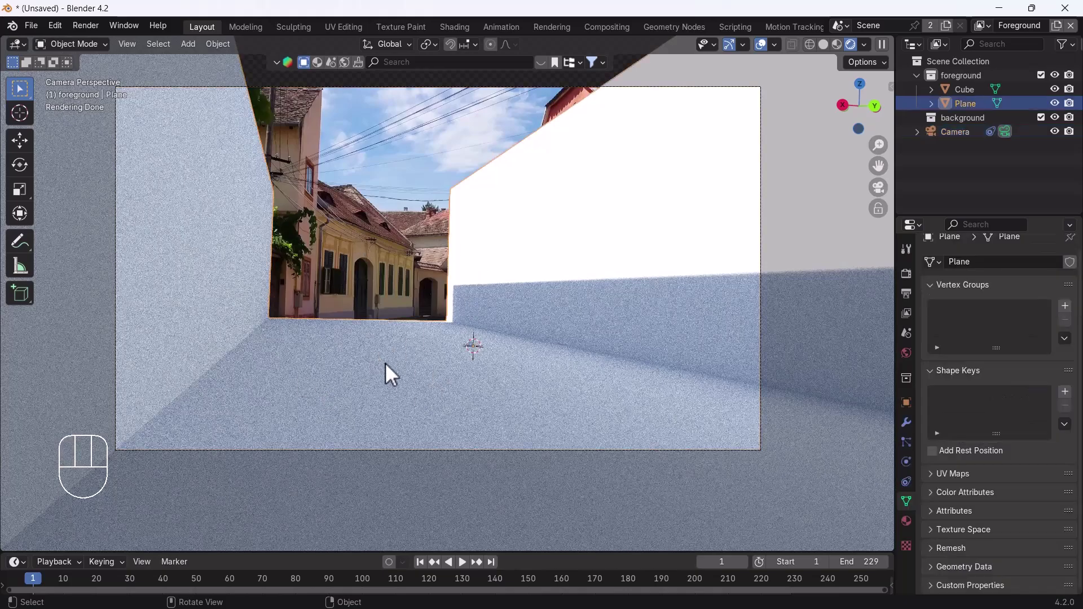
{"action": "left_click", "coordinate": [904, 403]}
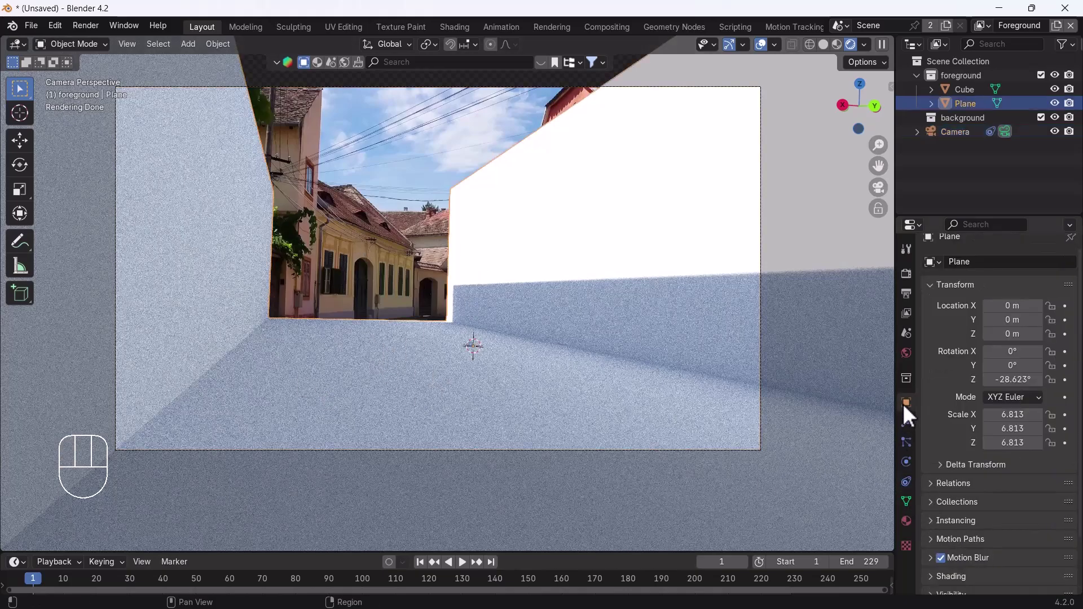
{"action": "scroll", "coordinate": [949, 441], "scroll_direction": "down", "scroll_amount": 3}
{"action": "left_click", "coordinate": [934, 528]}
{"action": "scroll", "coordinate": [953, 513], "scroll_direction": "down", "scroll_amount": 5}
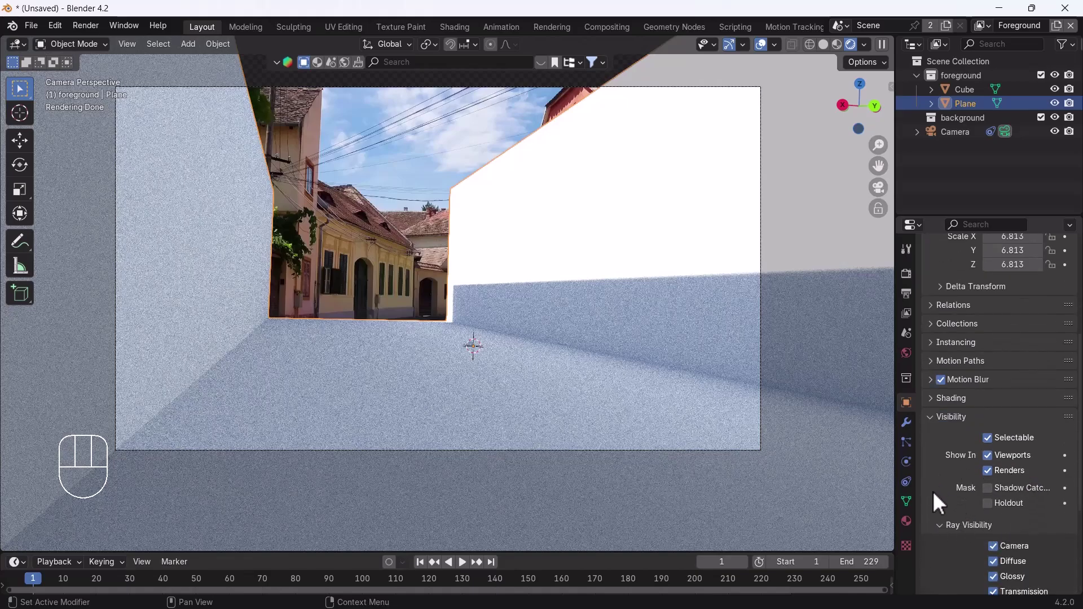
{"action": "left_click", "coordinate": [987, 489]}
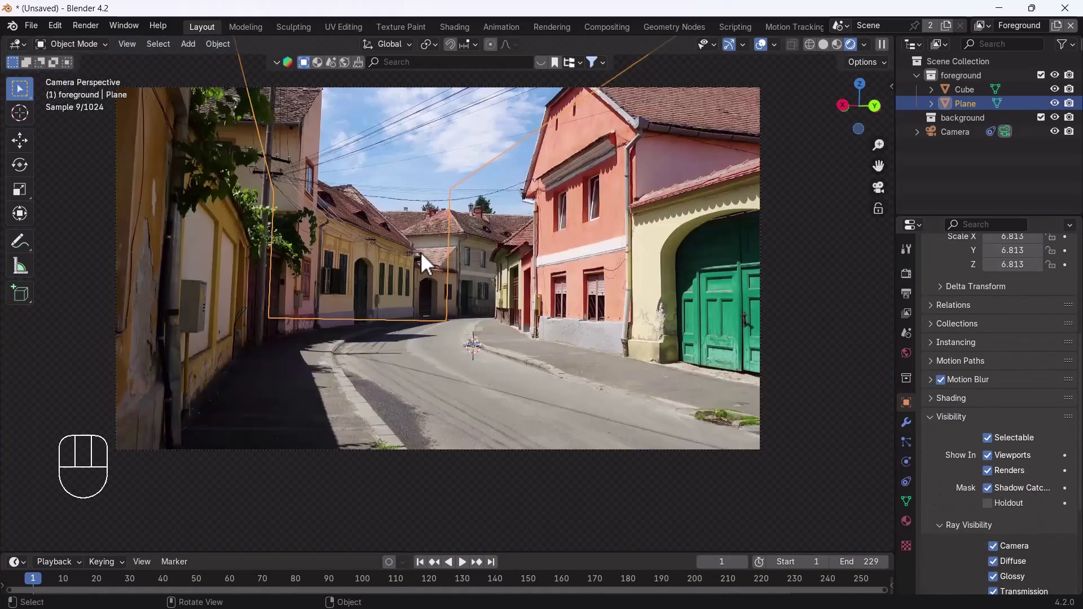
Step: Select the cube for removal, search the assets for 'toy' and show the results
{"action": "left_click", "coordinate": [345, 249]}
{"action": "left_click", "coordinate": [478, 340]}
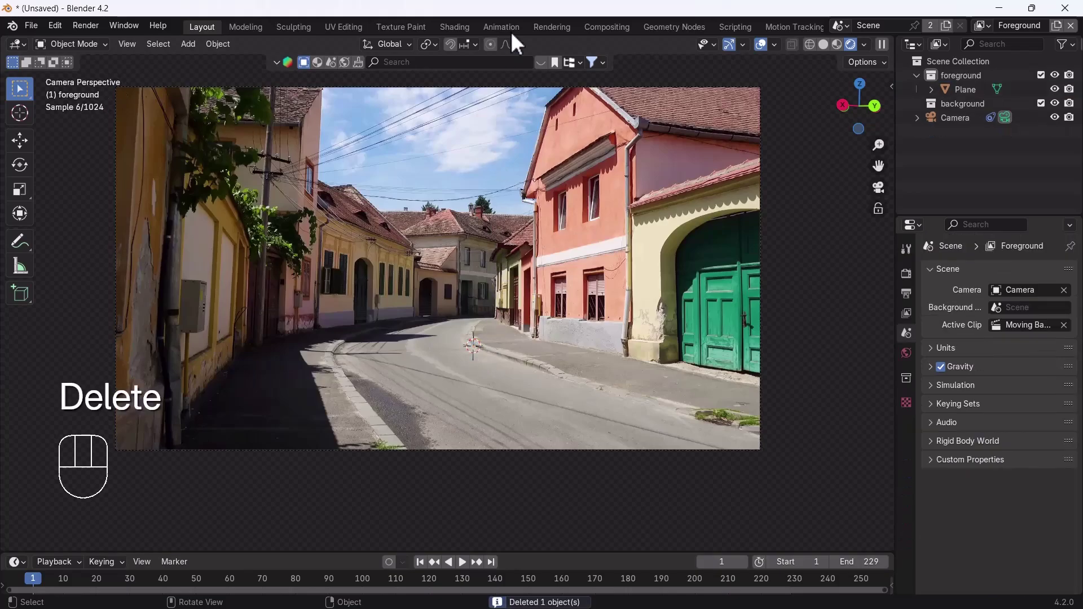
{"action": "left_click", "coordinate": [430, 63]}
{"action": "type", "text": "t"}
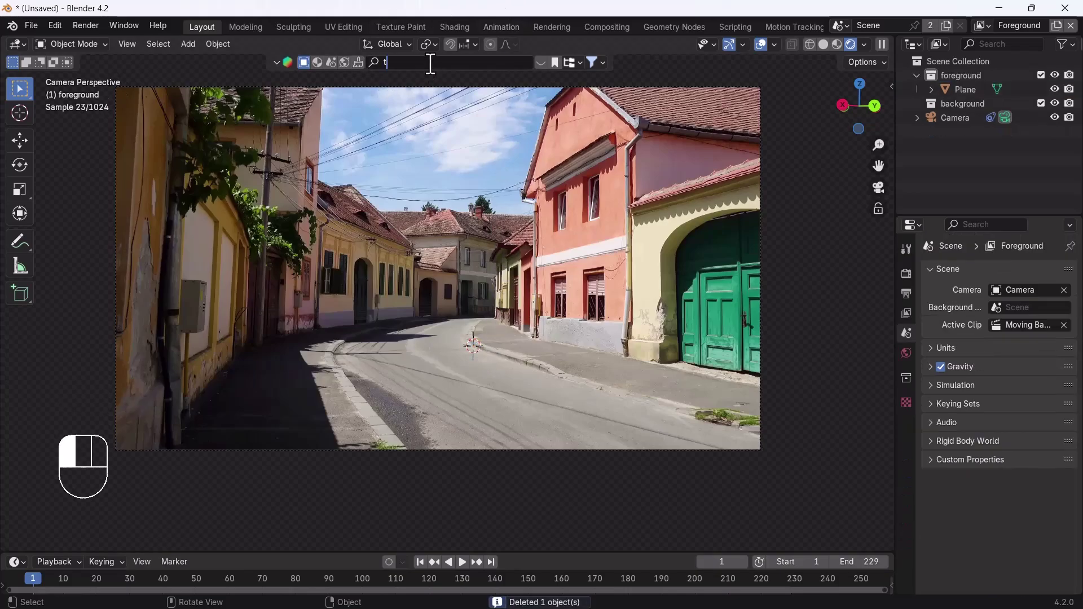
{"action": "type", "text": "oy"}
{"action": "key", "text": "Return"}
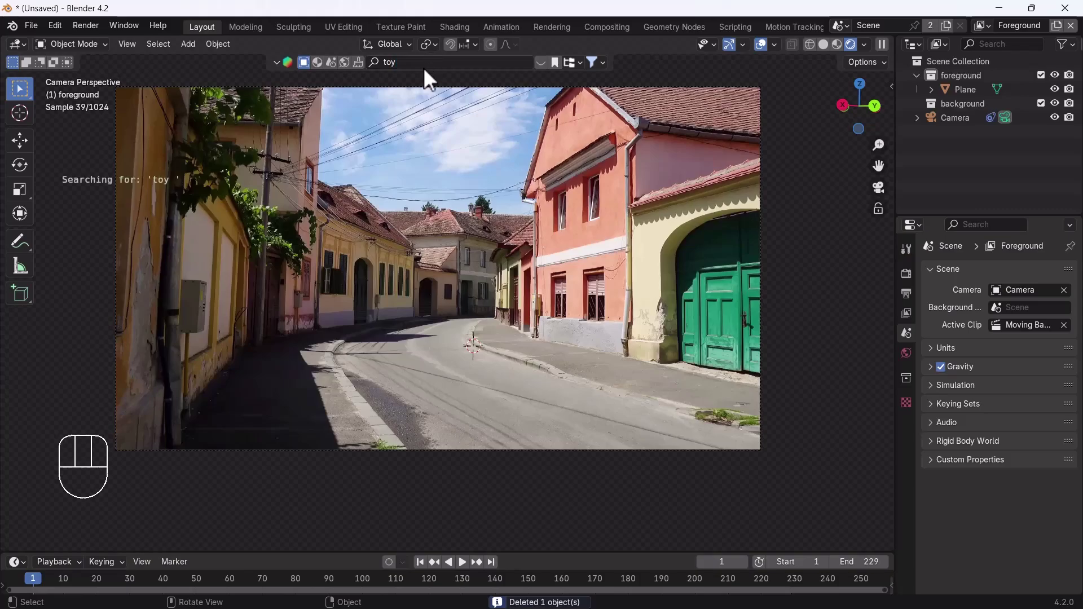
{"action": "left_click", "coordinate": [539, 62]}
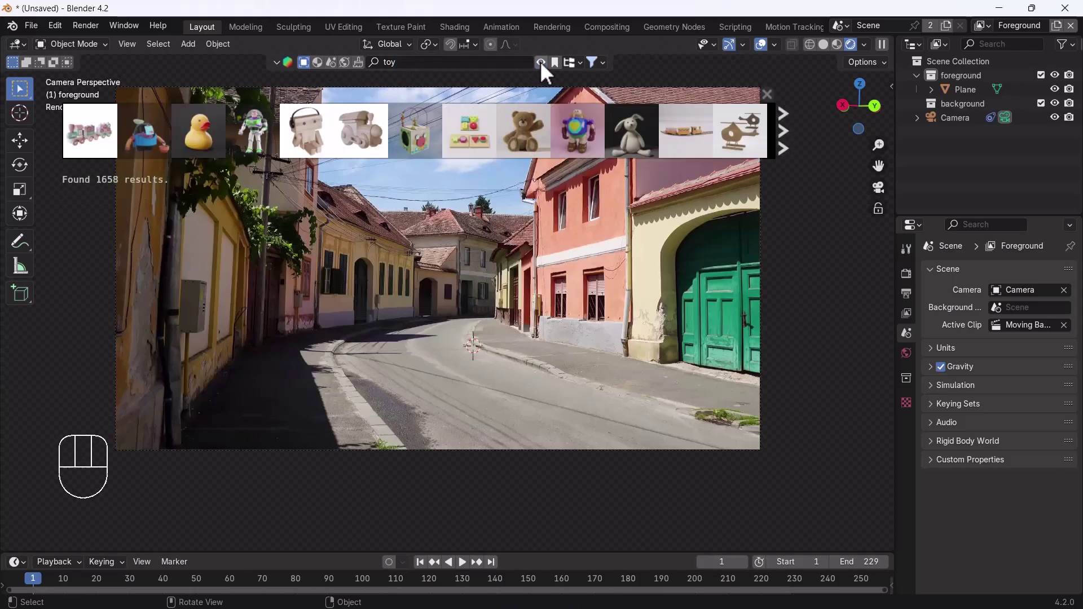
Step: Drop the rubber duck into the street, scale it to 15.193 and rotate it 148.59° around Z
{"action": "mouse_move", "coordinate": [199, 131]}
{"action": "left_click_drag", "start_coordinate": [199, 131], "coordinate": [521, 335]}
{"action": "key", "text": "s"}
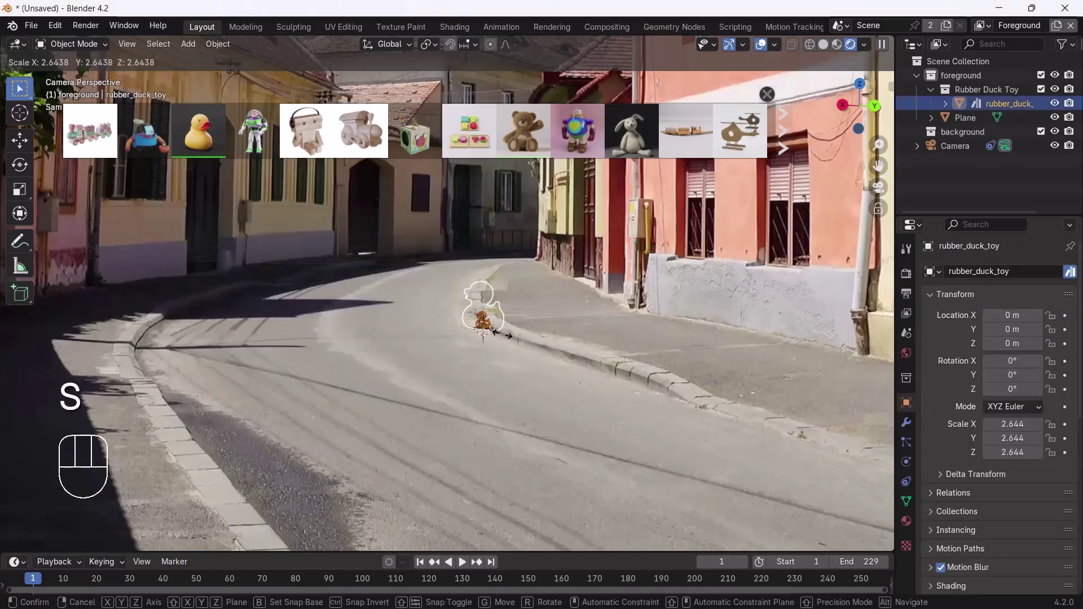
{"action": "left_click", "coordinate": [583, 370]}
{"action": "key", "text": "r"}
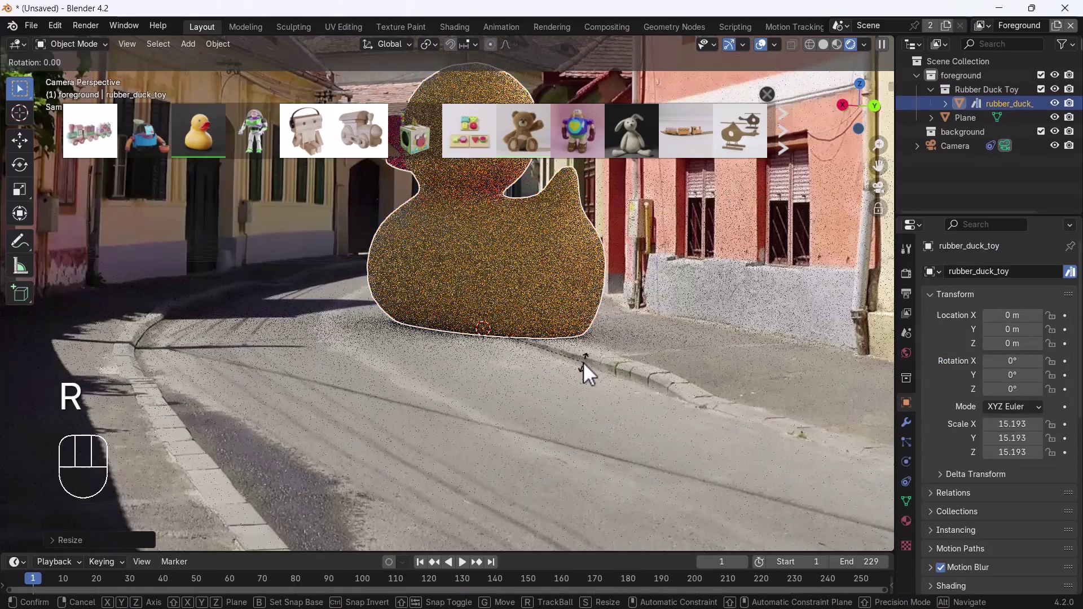
{"action": "key", "text": "z"}
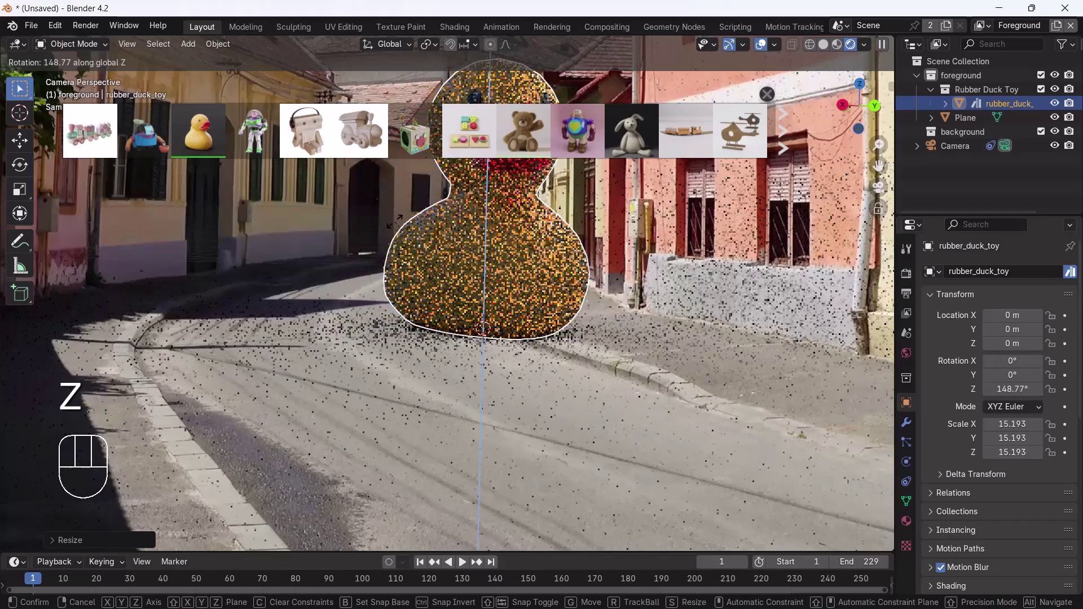
{"action": "left_click", "coordinate": [813, 225]}
Step: Close the toy results and shift the duck along Y, then sideways along X
{"action": "left_click", "coordinate": [767, 94]}
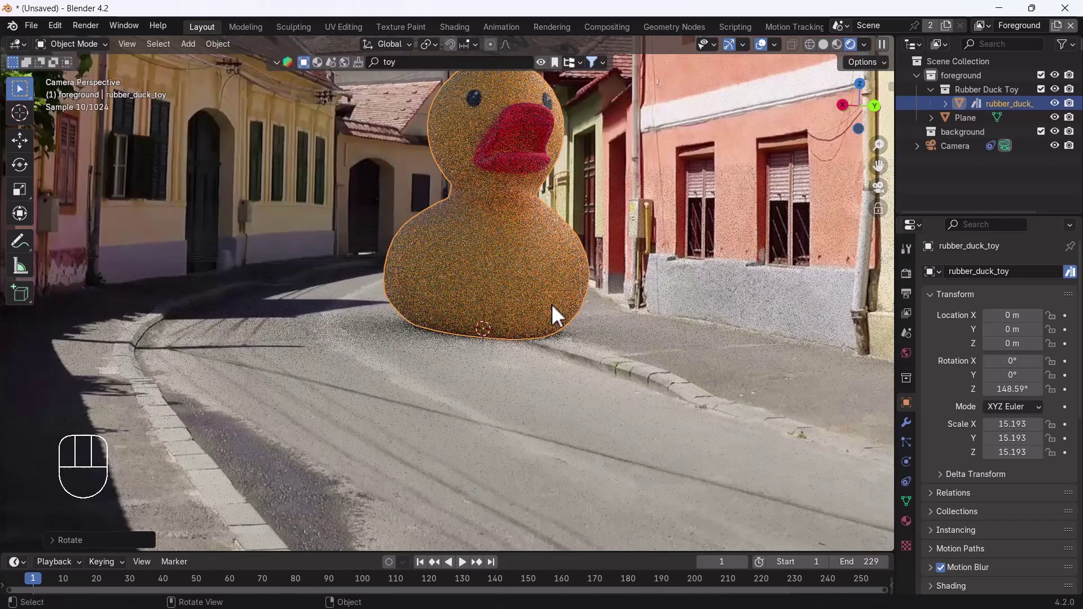
{"action": "key", "text": "g"}
{"action": "key", "text": "y"}
{"action": "key", "text": "y"}
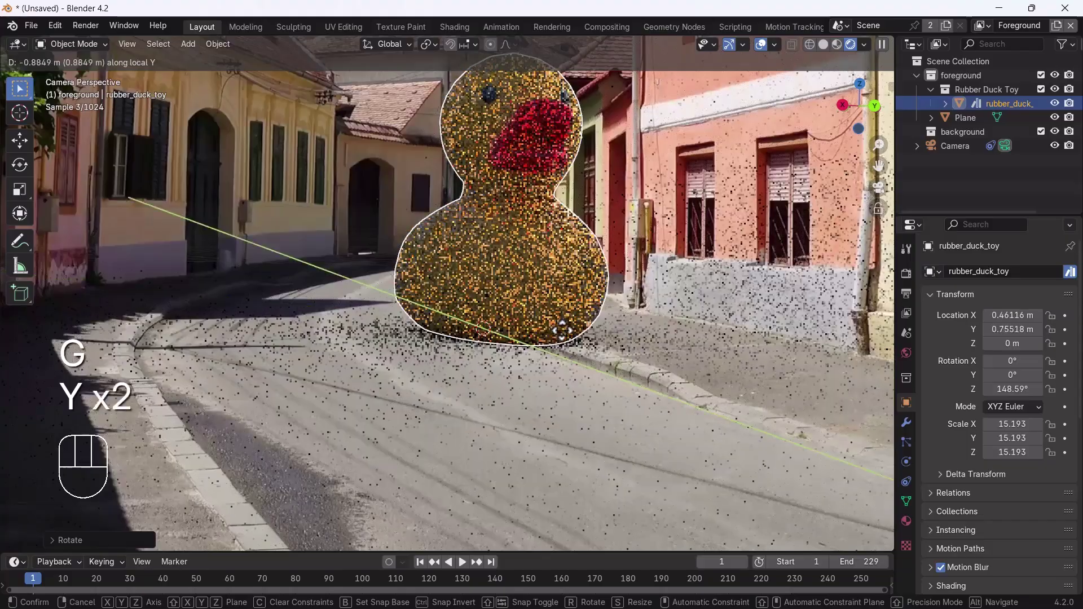
{"action": "left_click", "coordinate": [726, 398]}
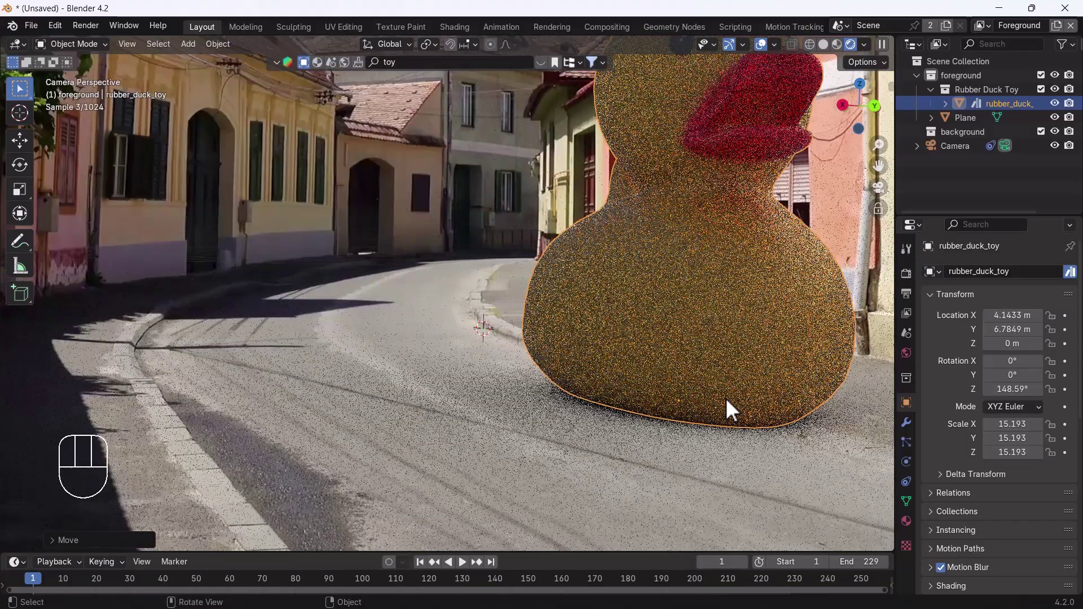
{"action": "key", "text": "g"}
{"action": "key", "text": "x"}
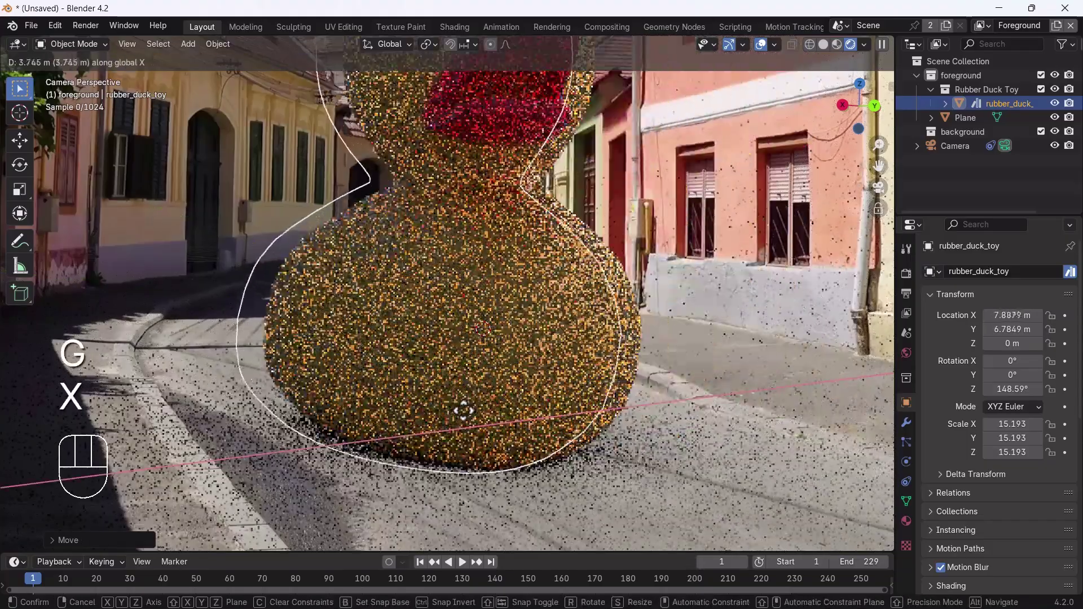
{"action": "left_click", "coordinate": [562, 363]}
Step: Move the duck farther down the street along local Y and onto the road along X
{"action": "scroll", "coordinate": [561, 359], "scroll_direction": "down", "scroll_amount": 5}
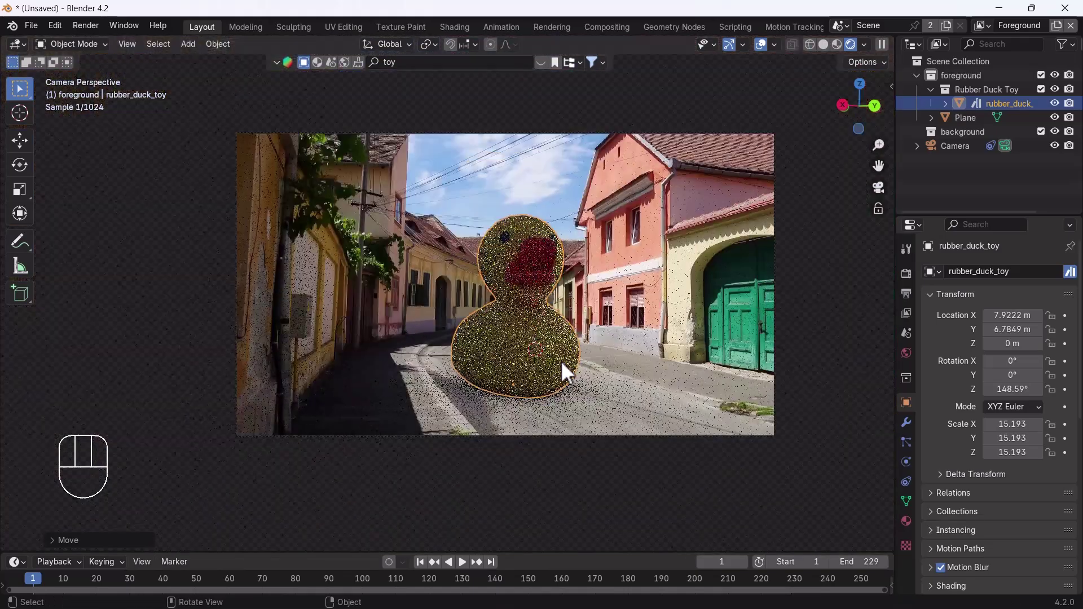
{"action": "key", "text": "g"}
{"action": "key", "text": "y"}
{"action": "key", "text": "y"}
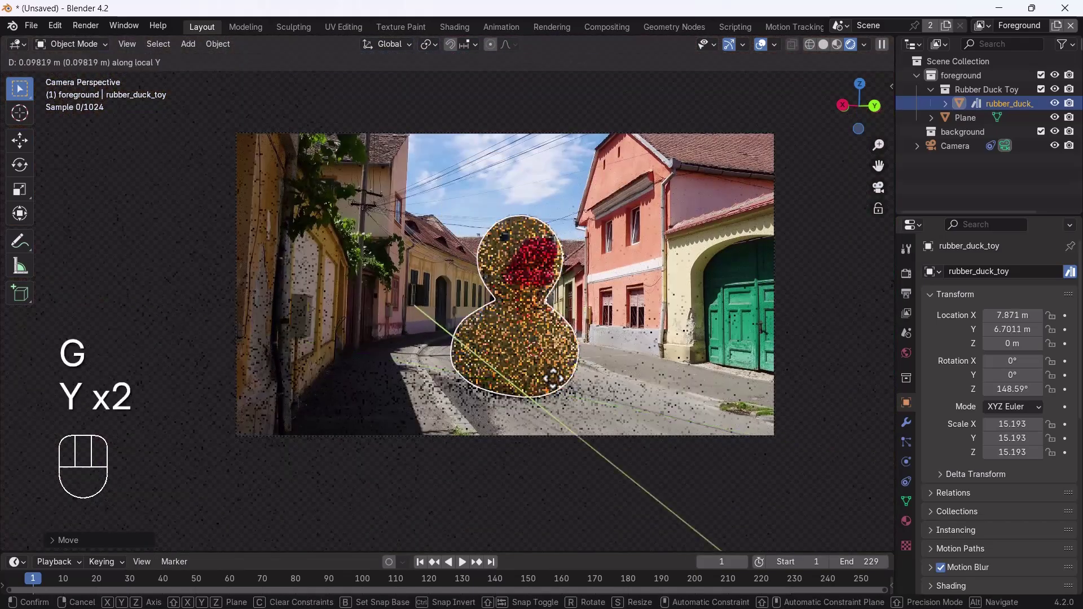
{"action": "left_click", "coordinate": [507, 339]}
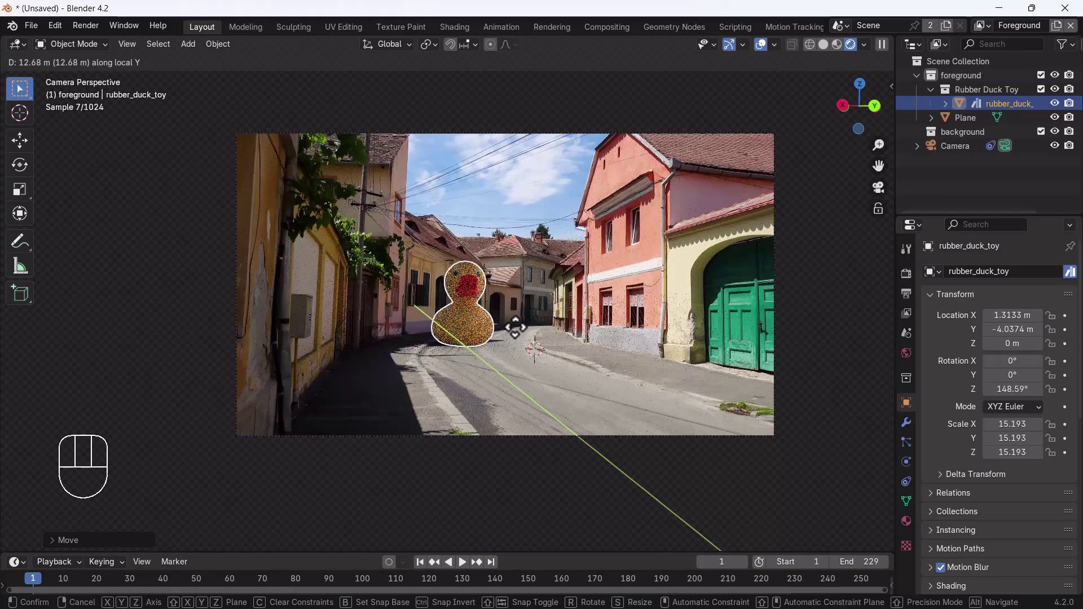
{"action": "key", "text": "g"}
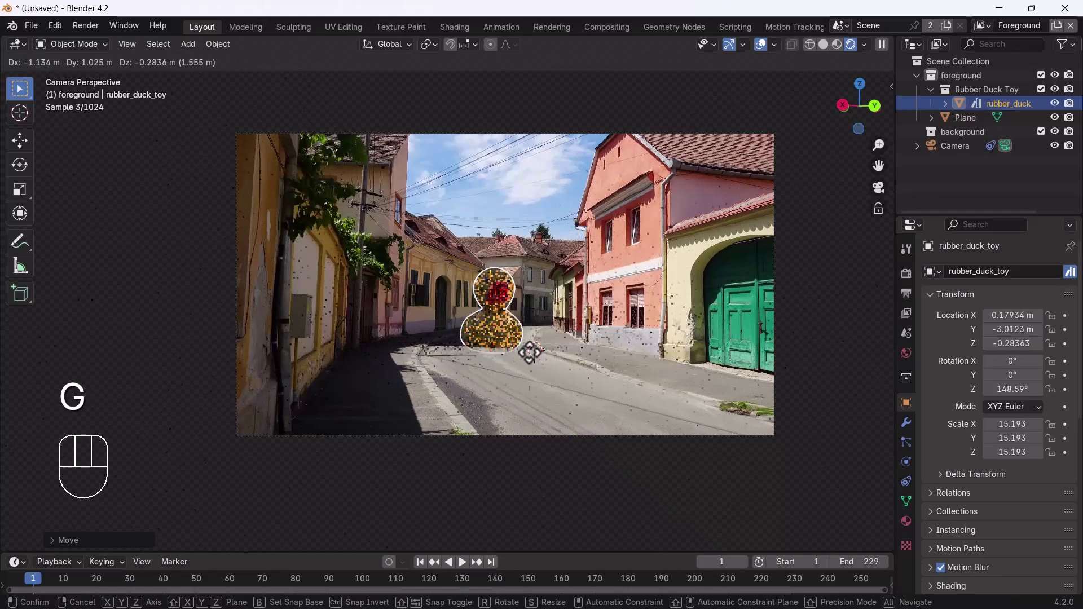
{"action": "key", "text": "x"}
{"action": "left_click", "coordinate": [531, 352]}
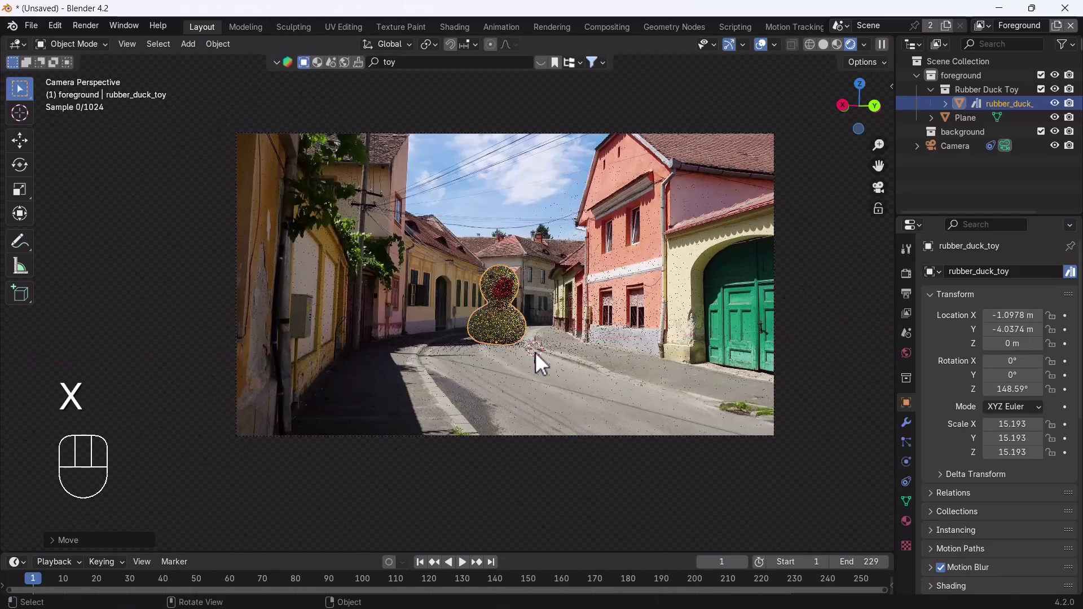
Step: Select and deselect the ground plane, then switch to material preview shading
{"action": "left_click", "coordinate": [612, 262]}
{"action": "left_click", "coordinate": [492, 167]}
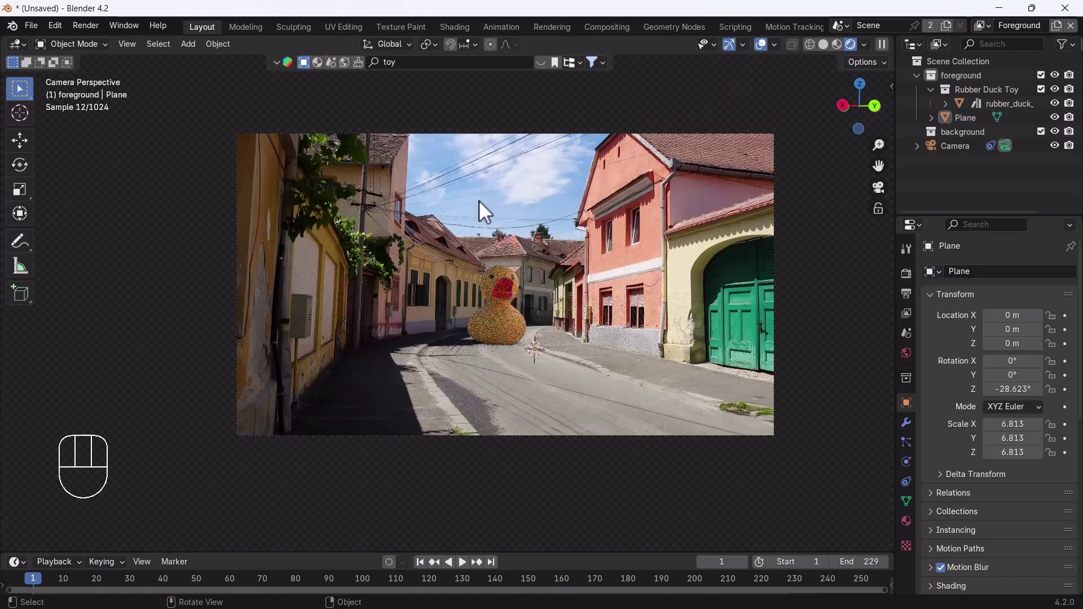
{"action": "left_click", "coordinate": [838, 45]}
Step: Play the shot in Rendered shading to see the duck on the footage, rewind to frame 1 and select the duck
{"action": "key", "text": "space"}
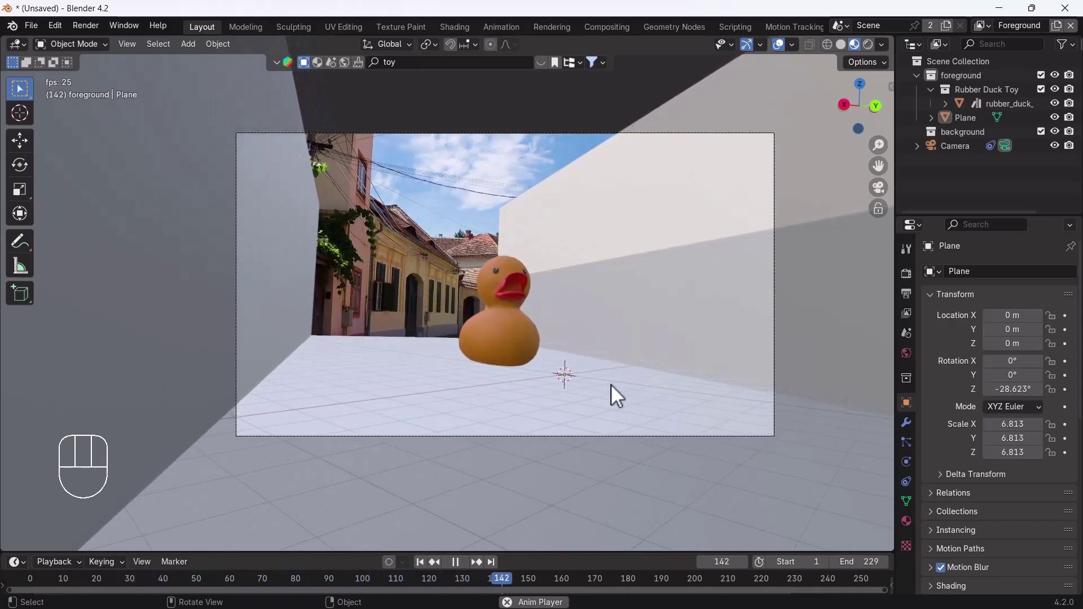
{"action": "key", "text": "space"}
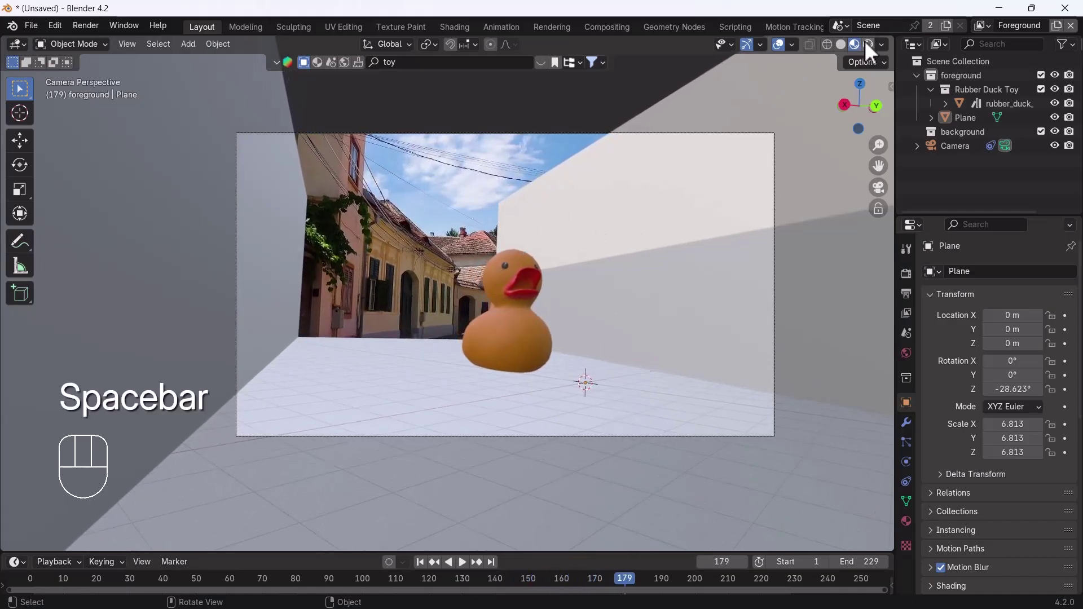
{"action": "left_click", "coordinate": [866, 44]}
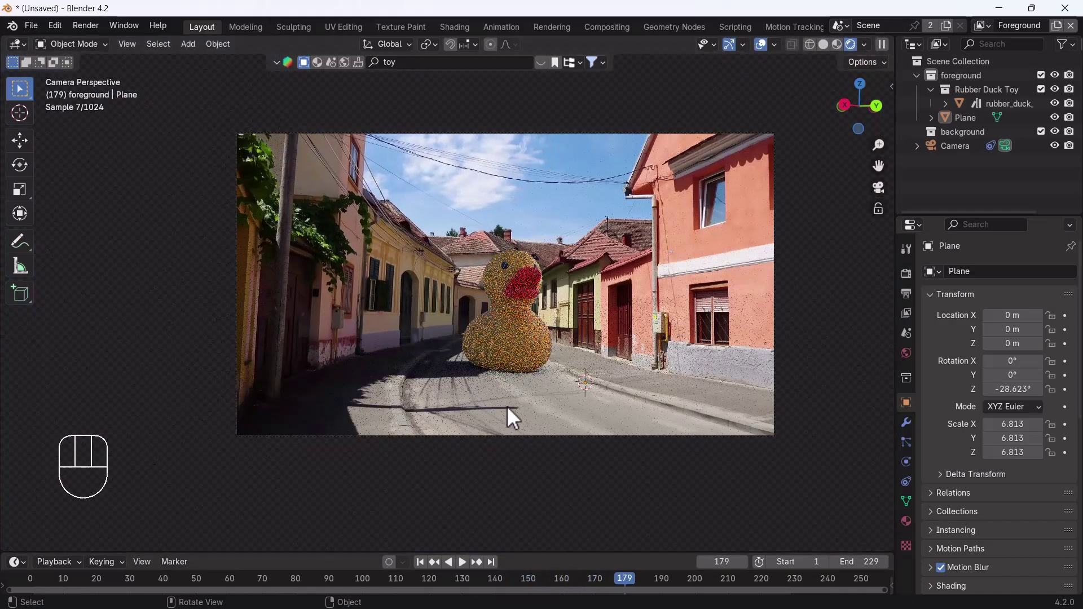
{"action": "key", "text": "space"}
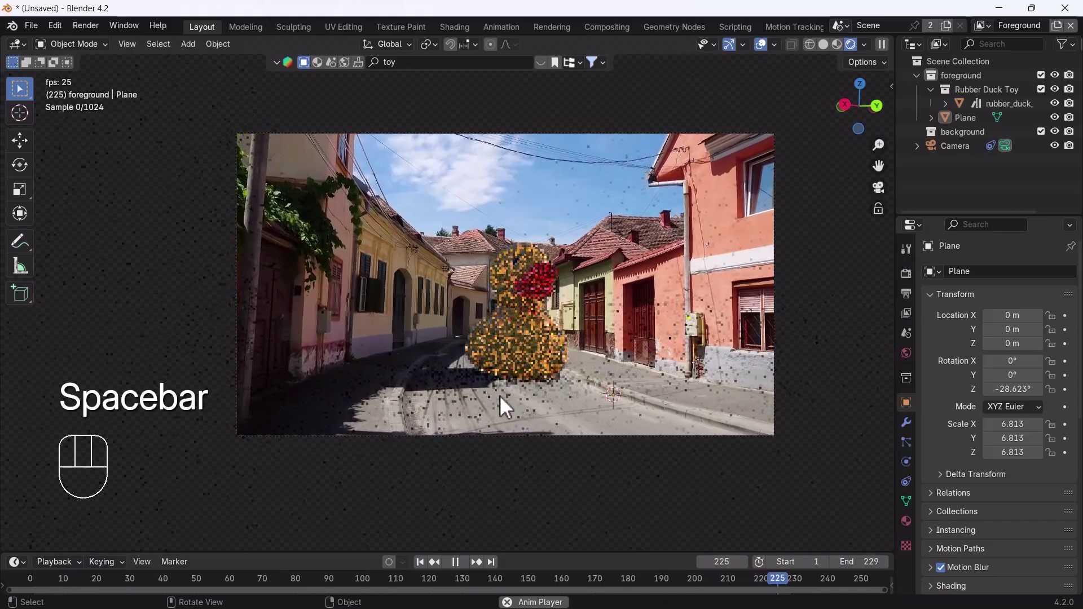
{"action": "key", "text": "space"}
{"action": "left_click", "coordinate": [426, 561]}
{"action": "left_click", "coordinate": [519, 334]}
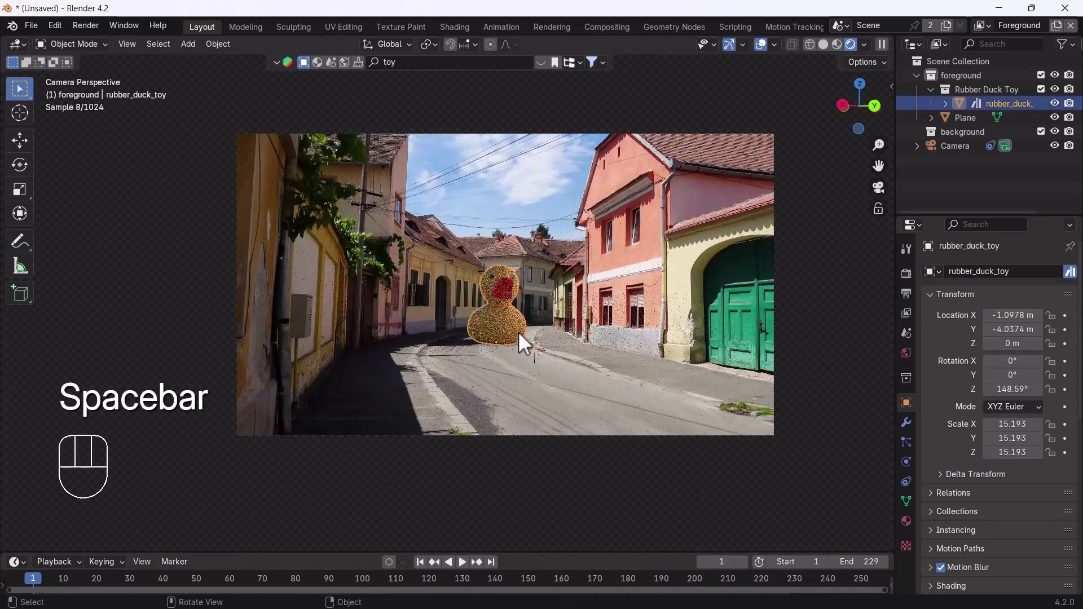
Step: Slide the duck along local Y to about X 3.05 m, Y 2.76 m and check it in playback
{"action": "key", "text": "g"}
{"action": "key", "text": "y"}
{"action": "key", "text": "y"}
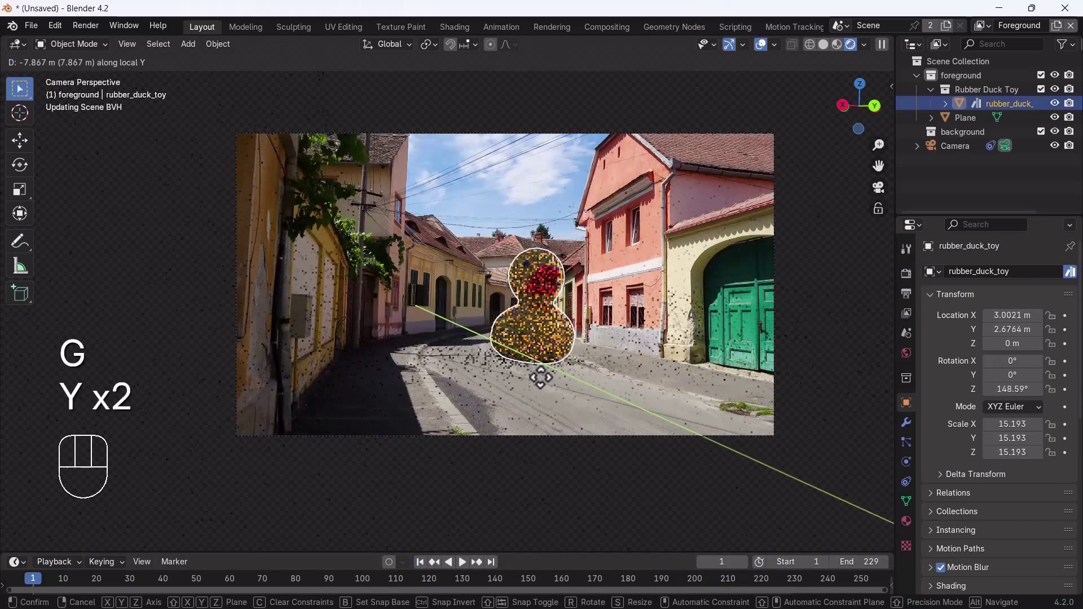
{"action": "left_click", "coordinate": [550, 363]}
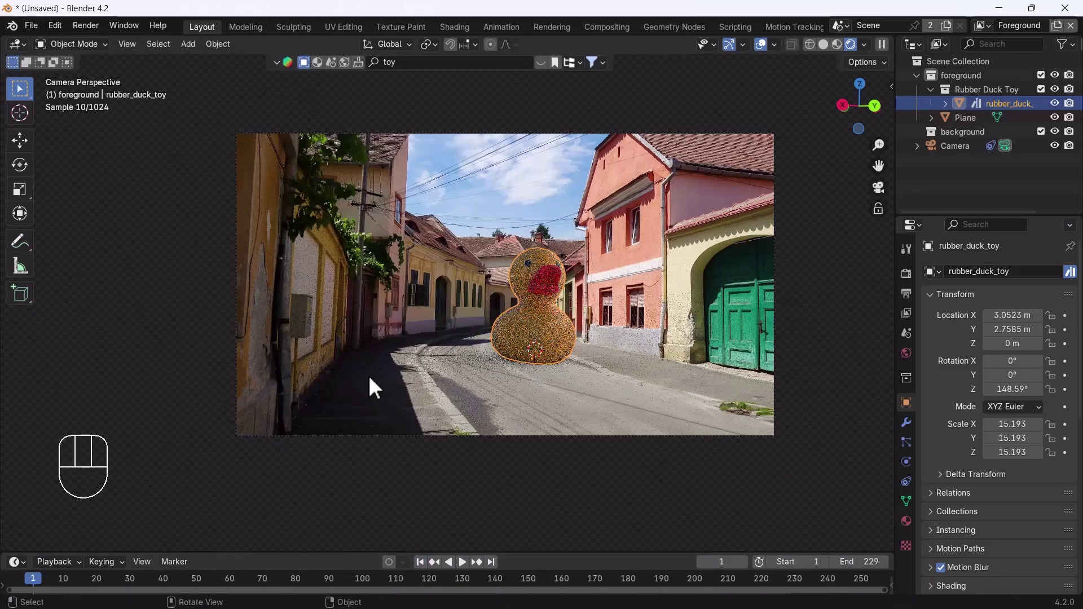
{"action": "key", "text": "space"}
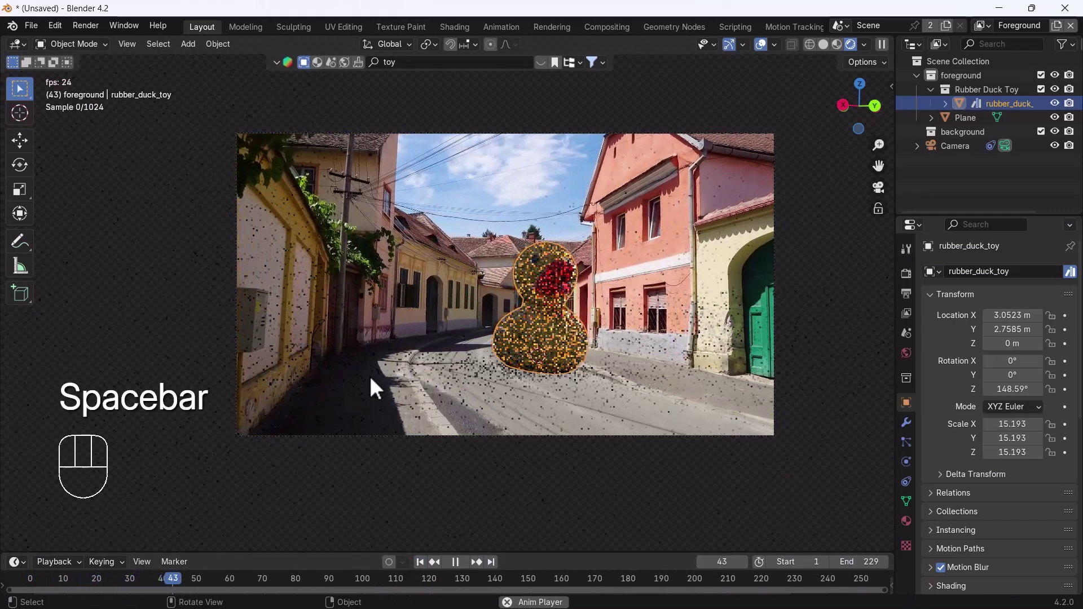
{"action": "key", "text": "shift+Left"}
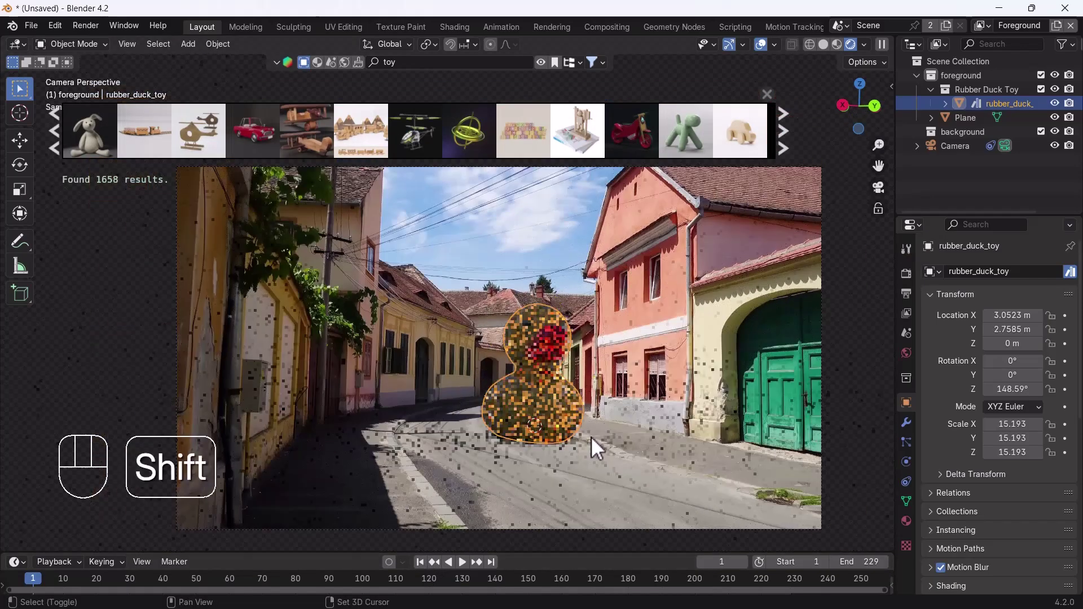
{"action": "middle_click_drag", "start_coordinate": [591, 437], "coordinate": [564, 432], "text": "shift"}
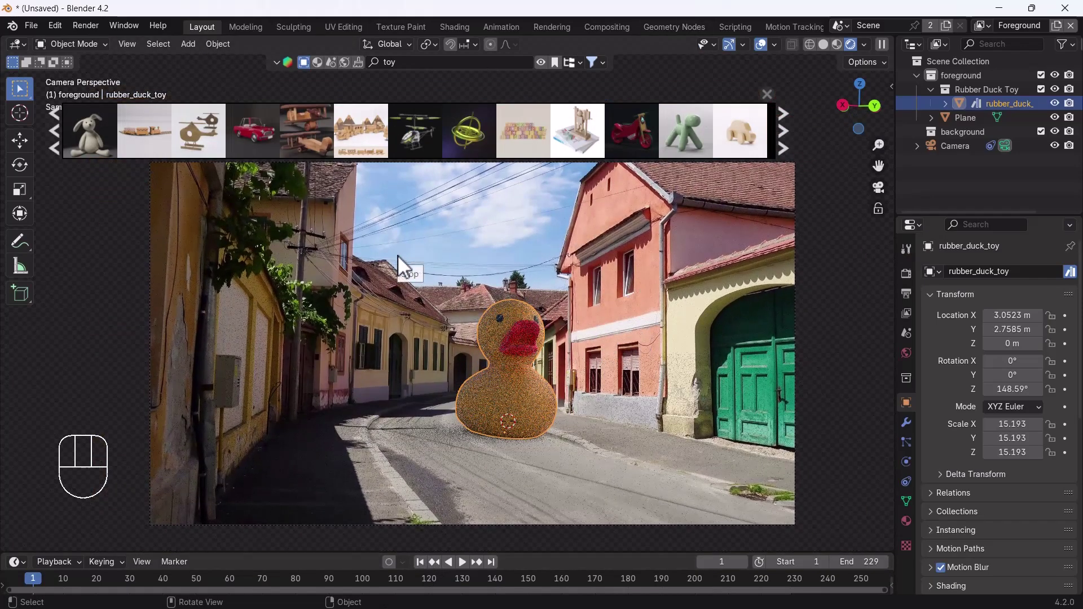
Step: Set the render's maximum samples to 512
{"action": "left_click", "coordinate": [906, 274]}
{"action": "double_click", "coordinate": [1029, 477]}
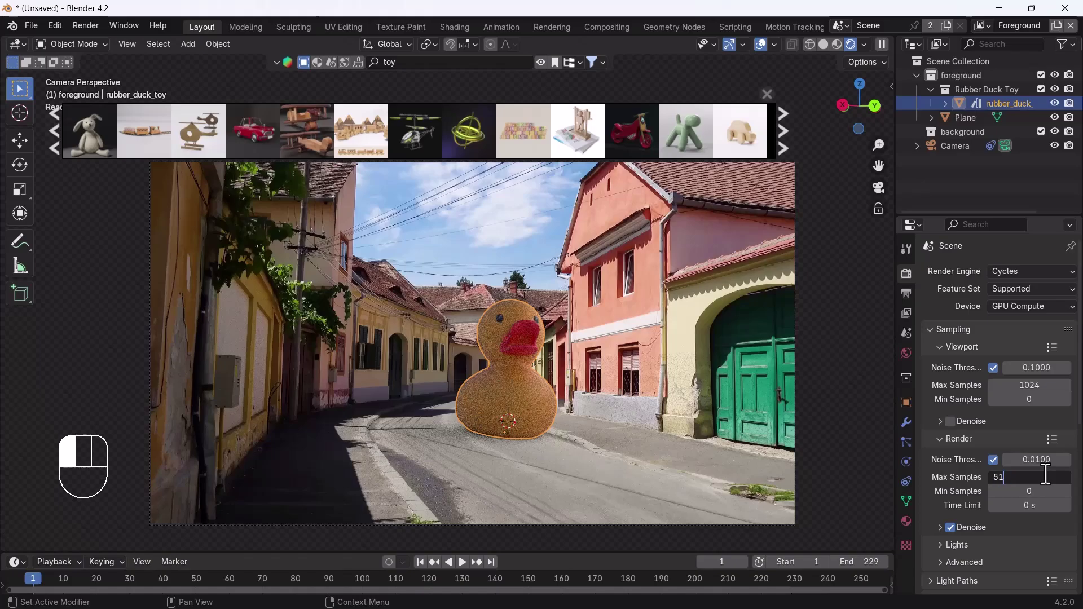
{"action": "key", "text": "Return"}
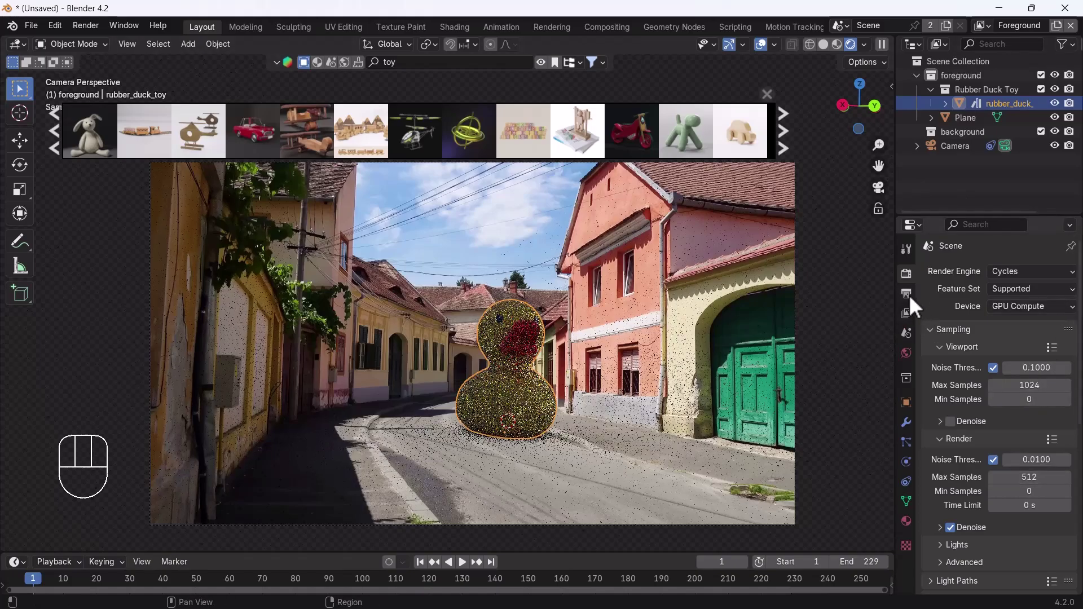
Step: Check the Output settings and output folder, then return to the sampling settings
{"action": "left_click", "coordinate": [906, 294]}
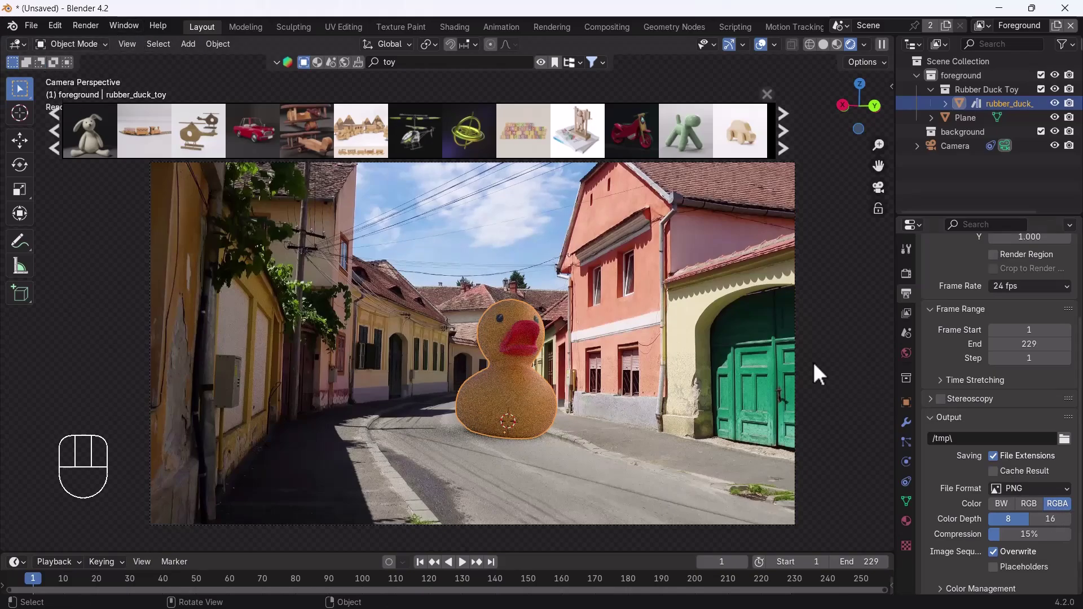
{"action": "left_click", "coordinate": [1064, 439]}
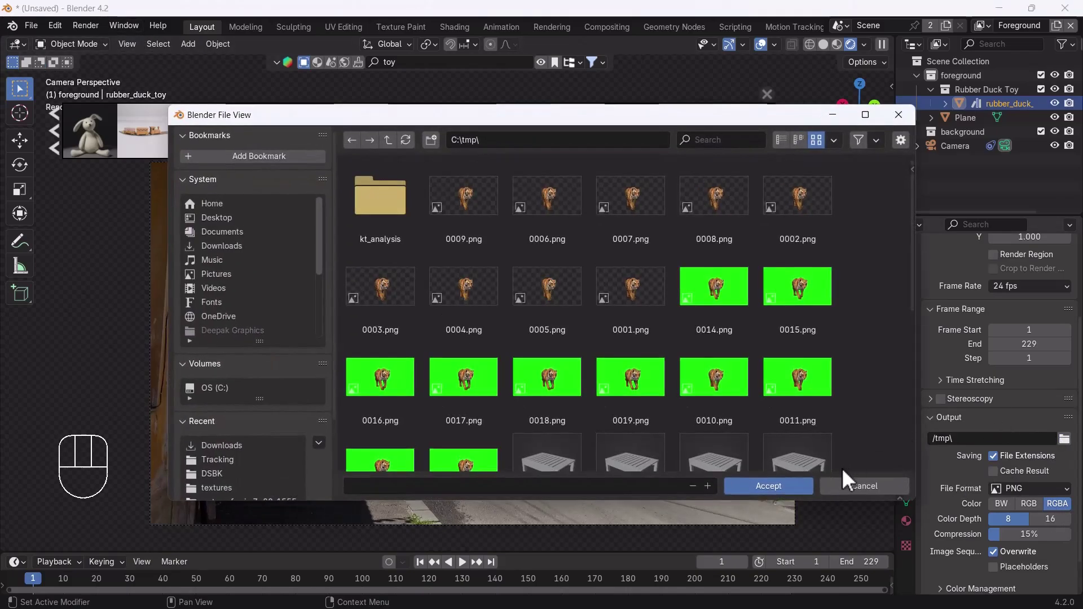
{"action": "left_click", "coordinate": [866, 479]}
{"action": "left_click", "coordinate": [86, 25]}
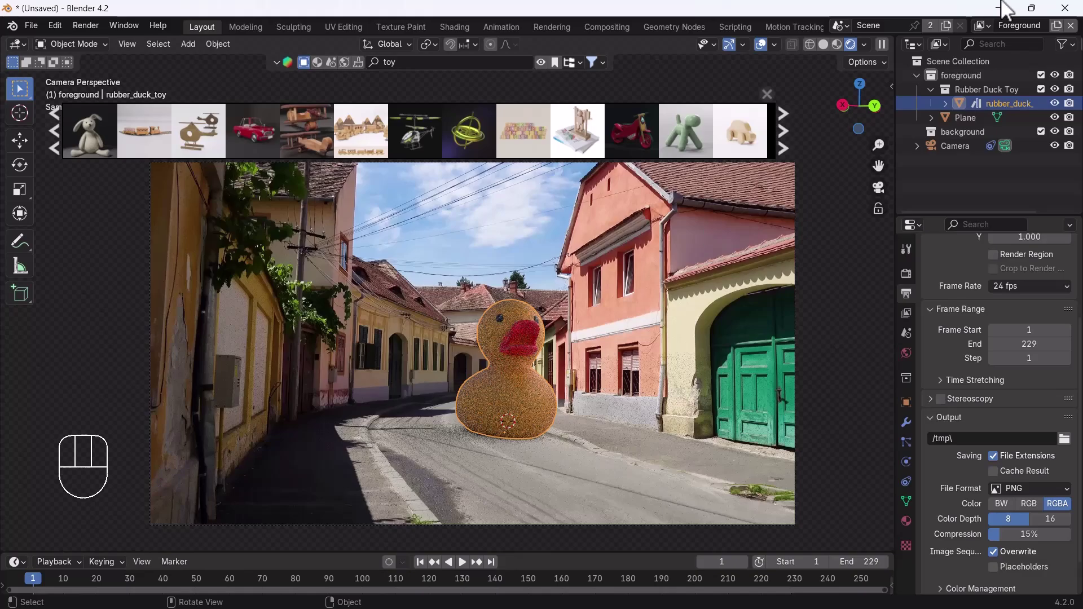
{"action": "left_click", "coordinate": [907, 274]}
{"action": "scroll", "coordinate": [965, 359], "scroll_direction": "up", "scroll_amount": 4}
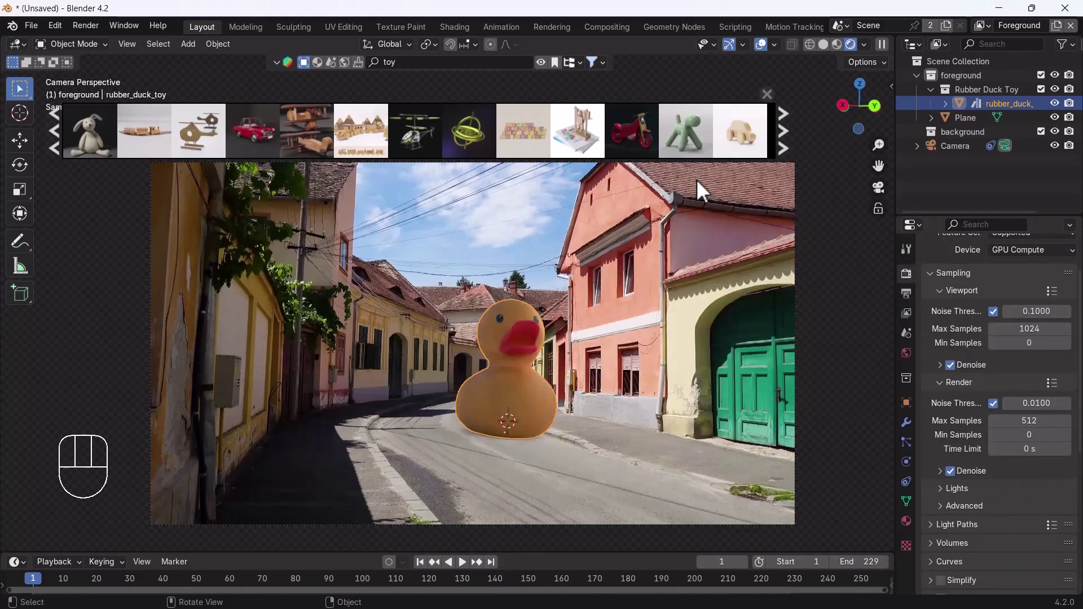
{"action": "scroll", "coordinate": [976, 285], "scroll_direction": "up", "scroll_amount": 3}
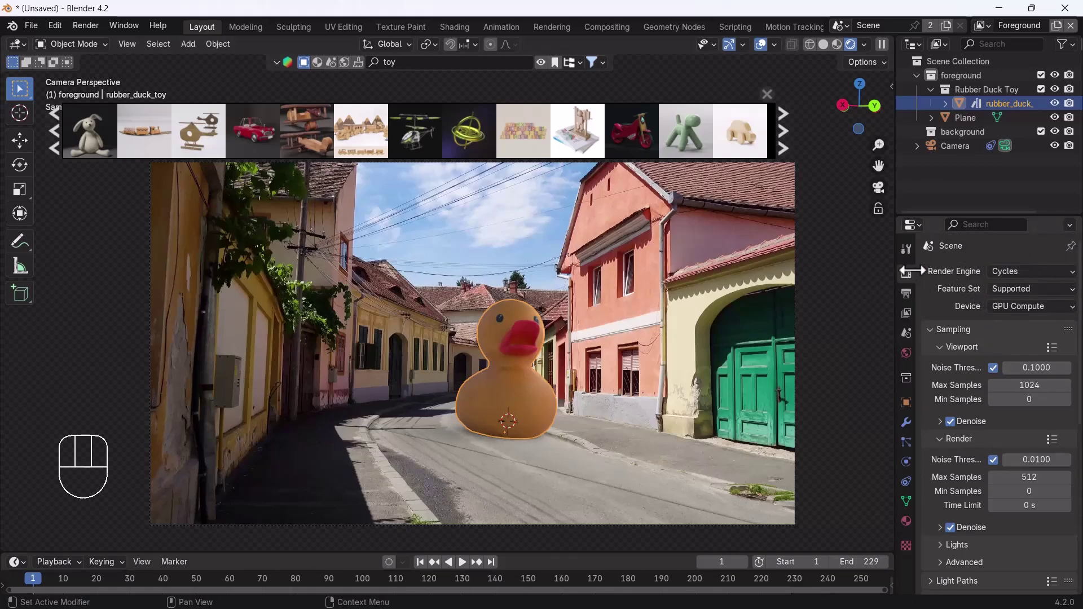
Step: Render frame 1 with F12 and zoom in and out on the finished duck composite
{"action": "key", "text": "F12"}
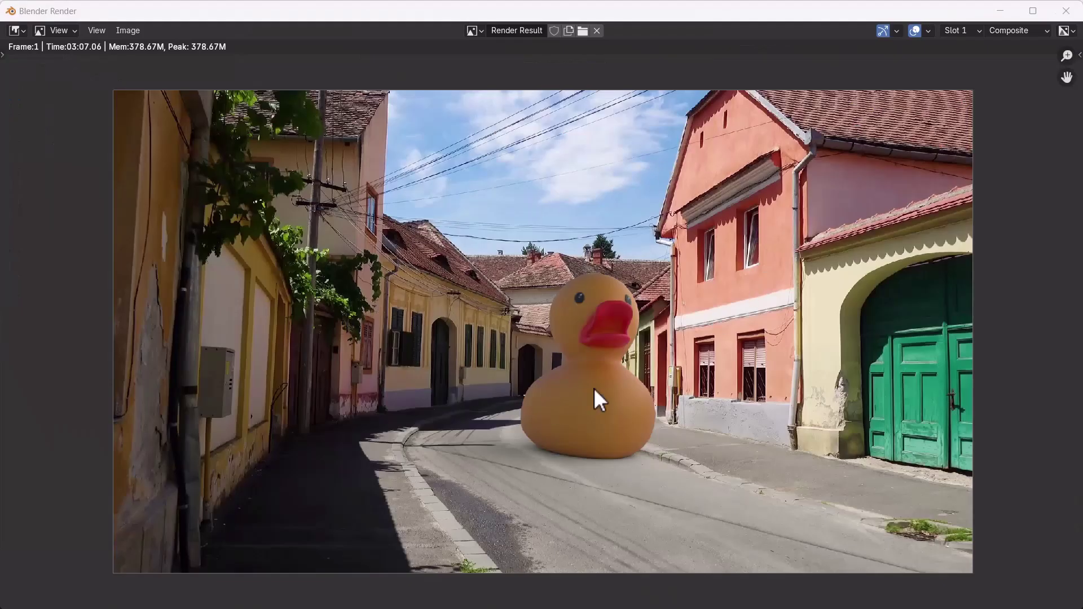
{"action": "scroll", "coordinate": [562, 452], "scroll_direction": "up", "scroll_amount": 4}
{"action": "scroll", "coordinate": [563, 446], "scroll_direction": "down", "scroll_amount": 5}
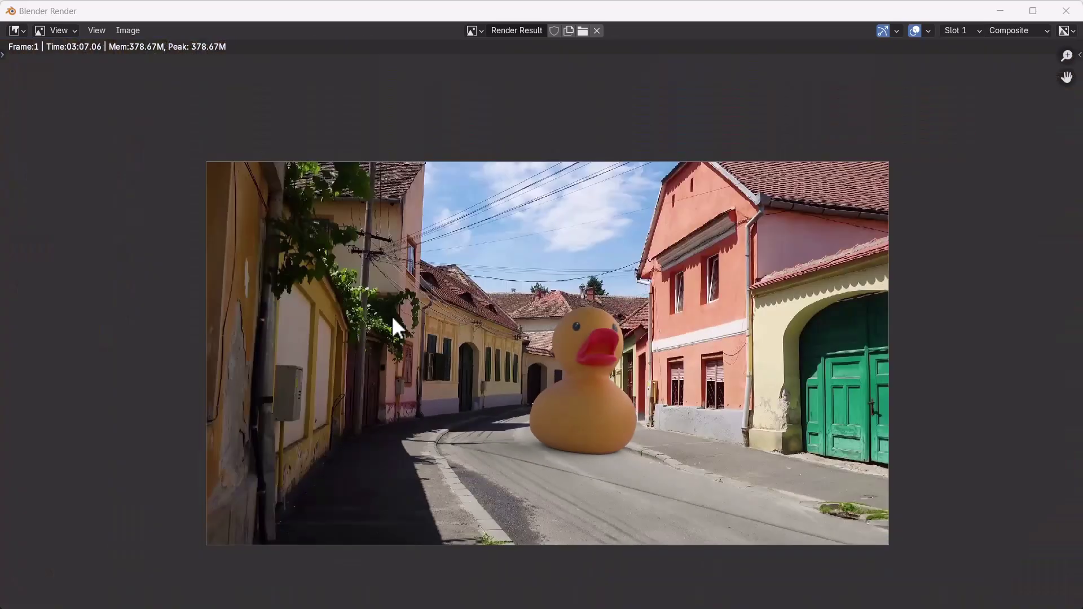
{"action": "scroll", "coordinate": [572, 381], "scroll_direction": "up", "scroll_amount": 3}
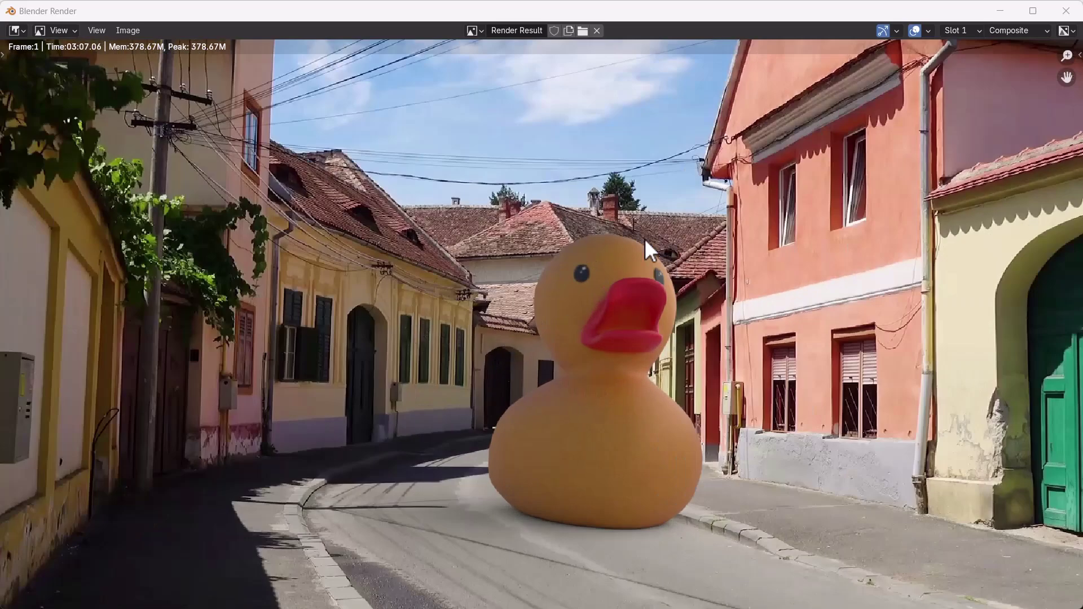
{"action": "scroll", "coordinate": [689, 314], "scroll_direction": "down", "scroll_amount": 1}
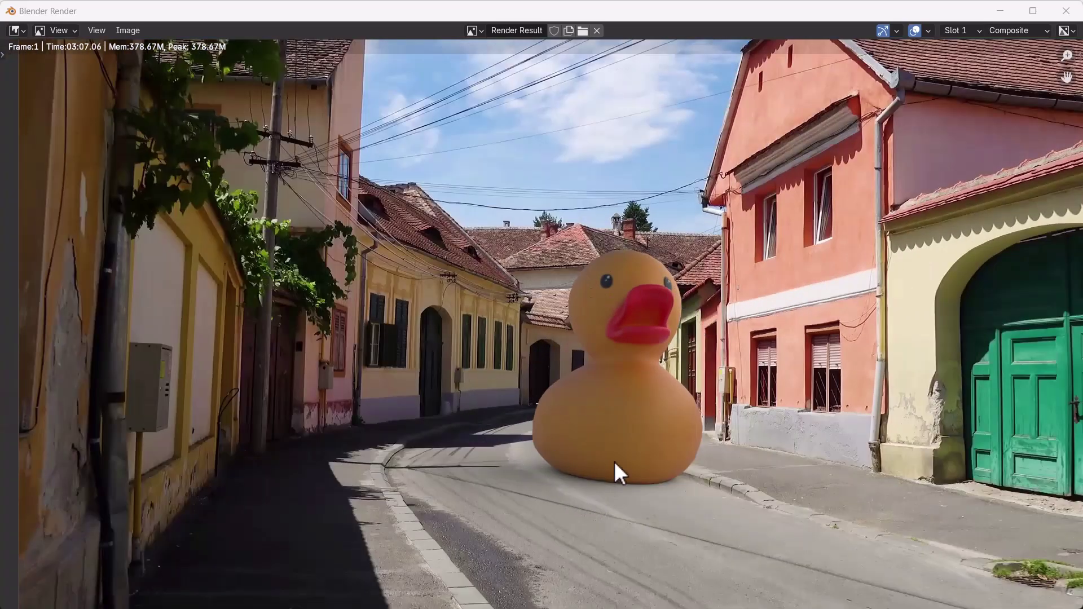
Step: Close the render window, switch the viewport to Rendered shading and hide the asset shelf
{"action": "left_click", "coordinate": [1064, 16]}
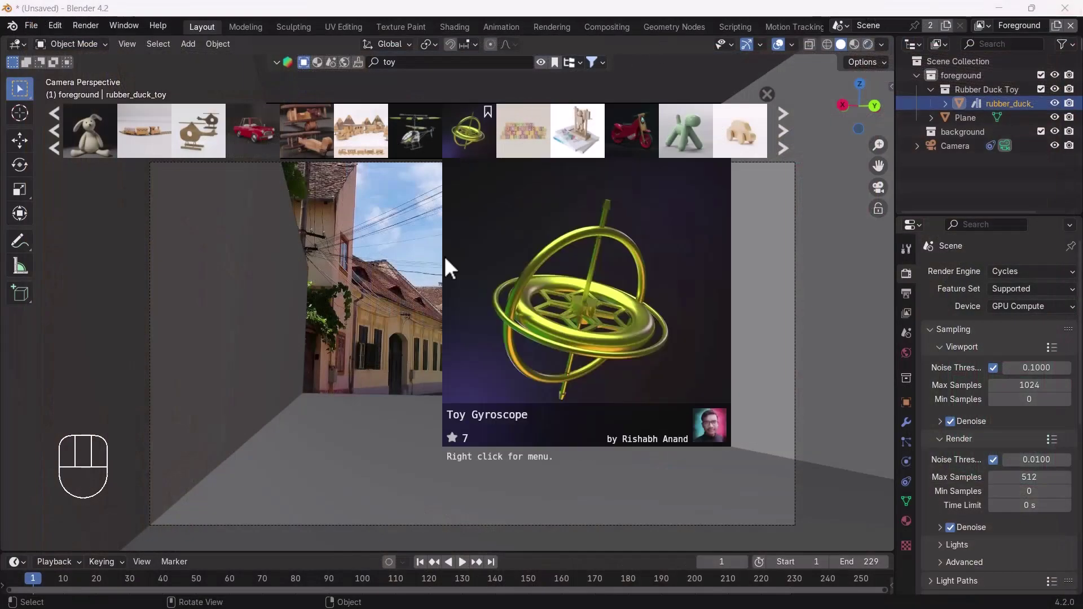
{"action": "left_click", "coordinate": [869, 44]}
{"action": "left_click", "coordinate": [541, 62]}
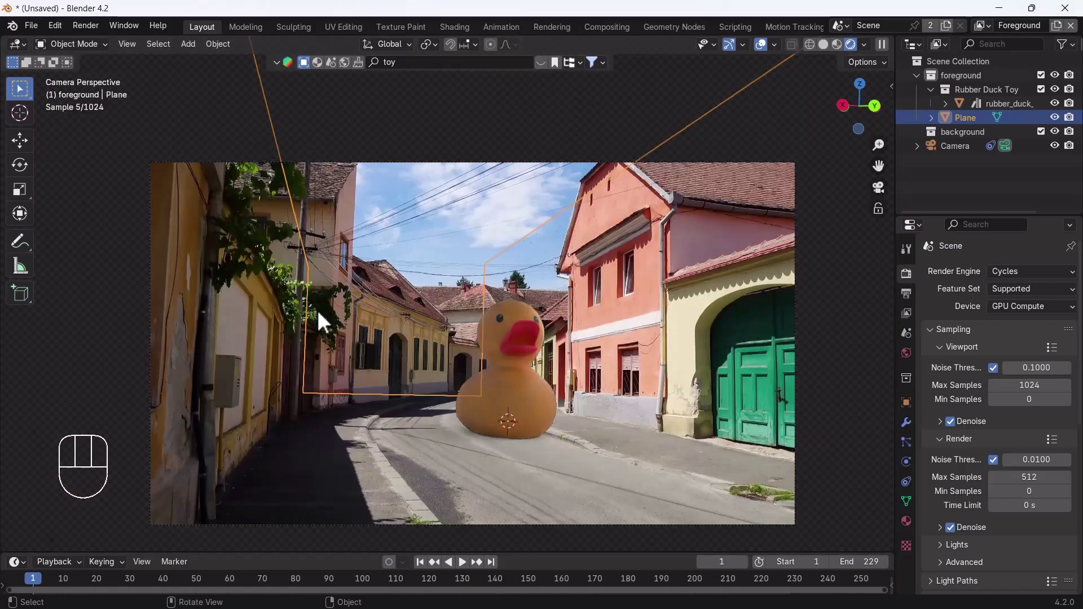
Step: In Edit Mode, move the Plane's vertices down then back up along local Z, and deselect it
{"action": "key", "text": "Tab"}
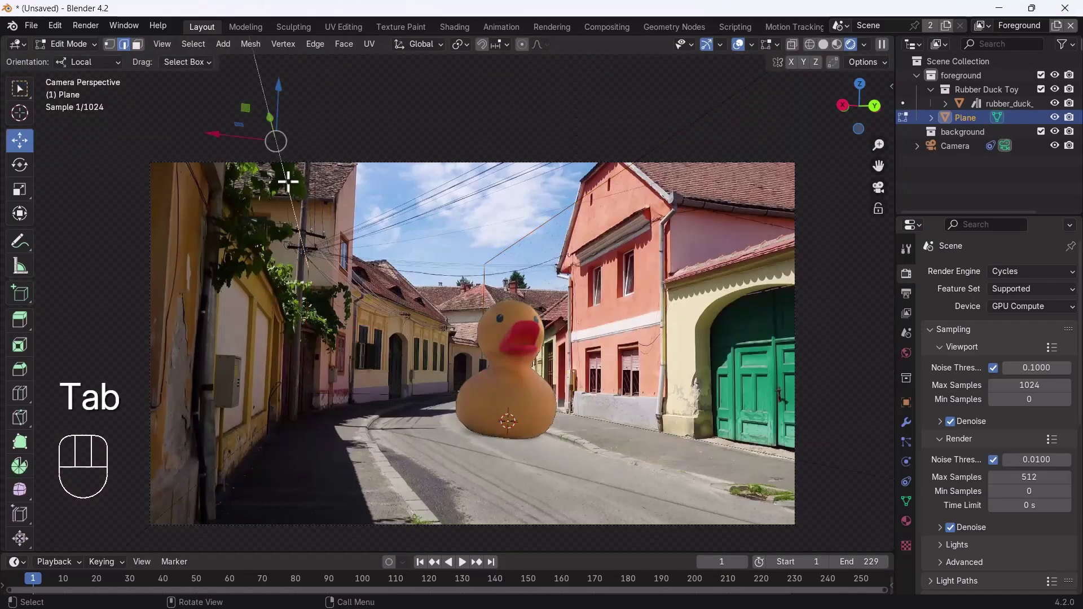
{"action": "left_click_drag", "start_coordinate": [282, 88], "coordinate": [266, 313]}
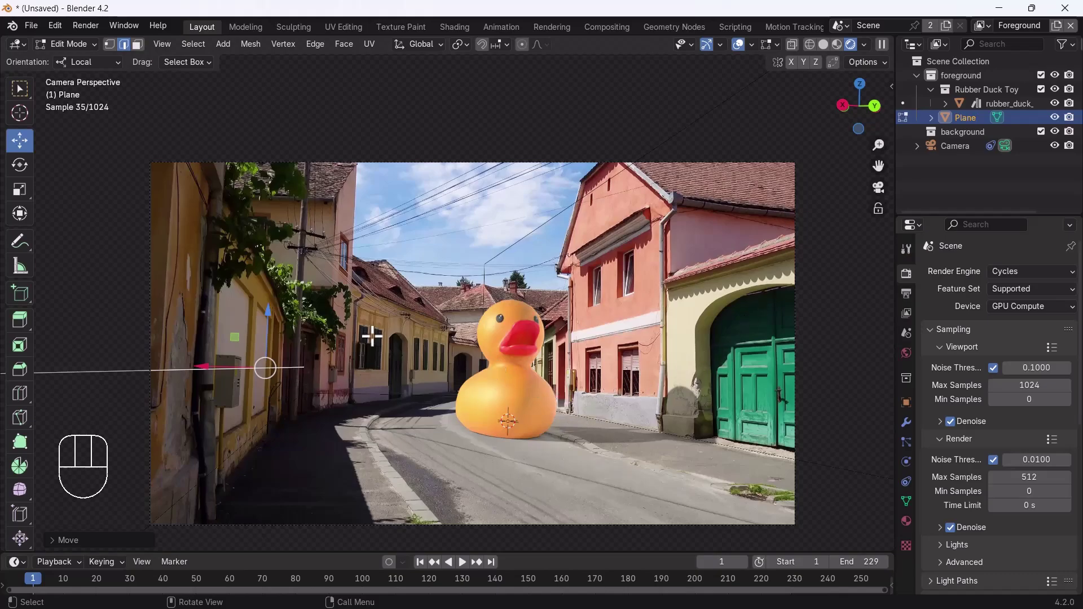
{"action": "left_click_drag", "start_coordinate": [266, 331], "coordinate": [303, 368]}
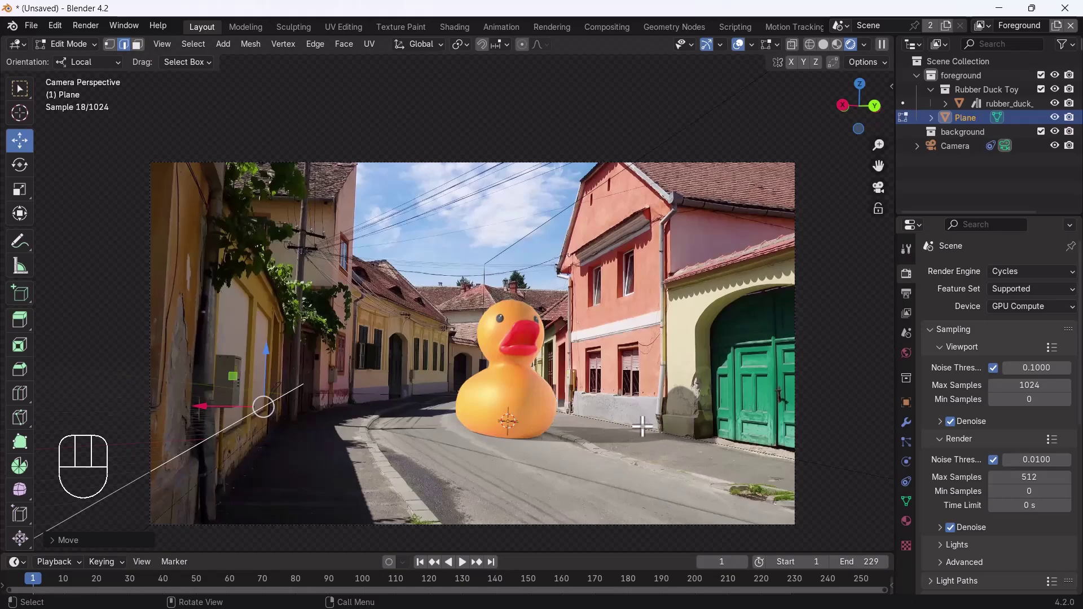
{"action": "key", "text": "Tab"}
{"action": "left_click", "coordinate": [503, 215]}
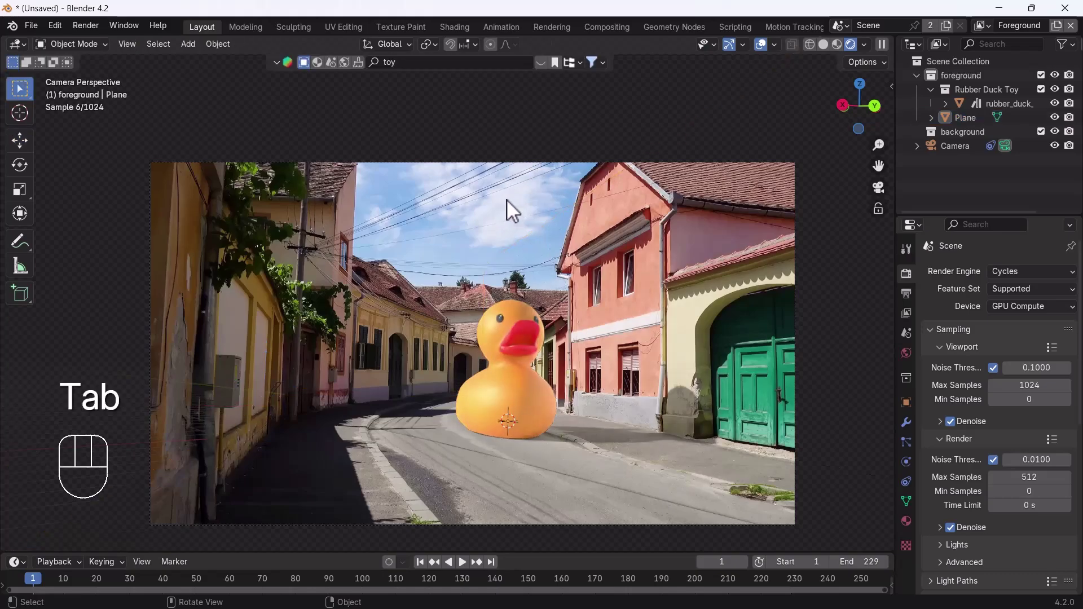